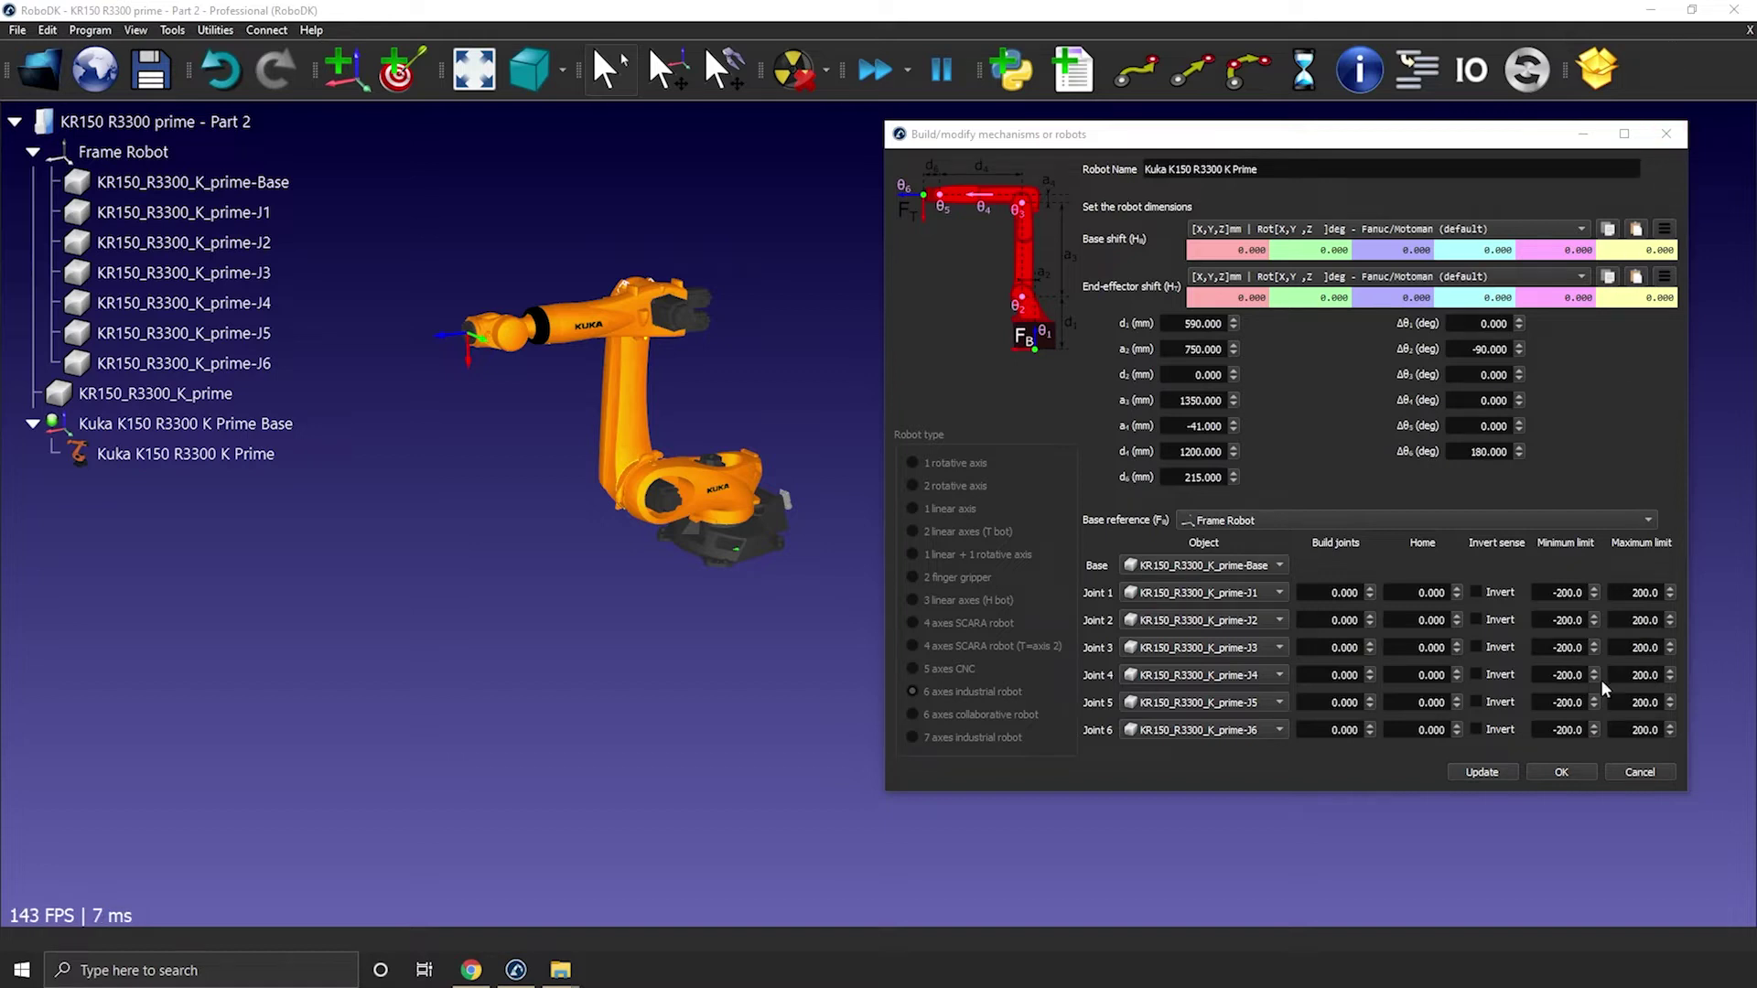
- Arrange the robot modelling dialog beside the Kuka datasheet so the axis motion ranges are readable
{"action": "key", "text": "super+Left"}
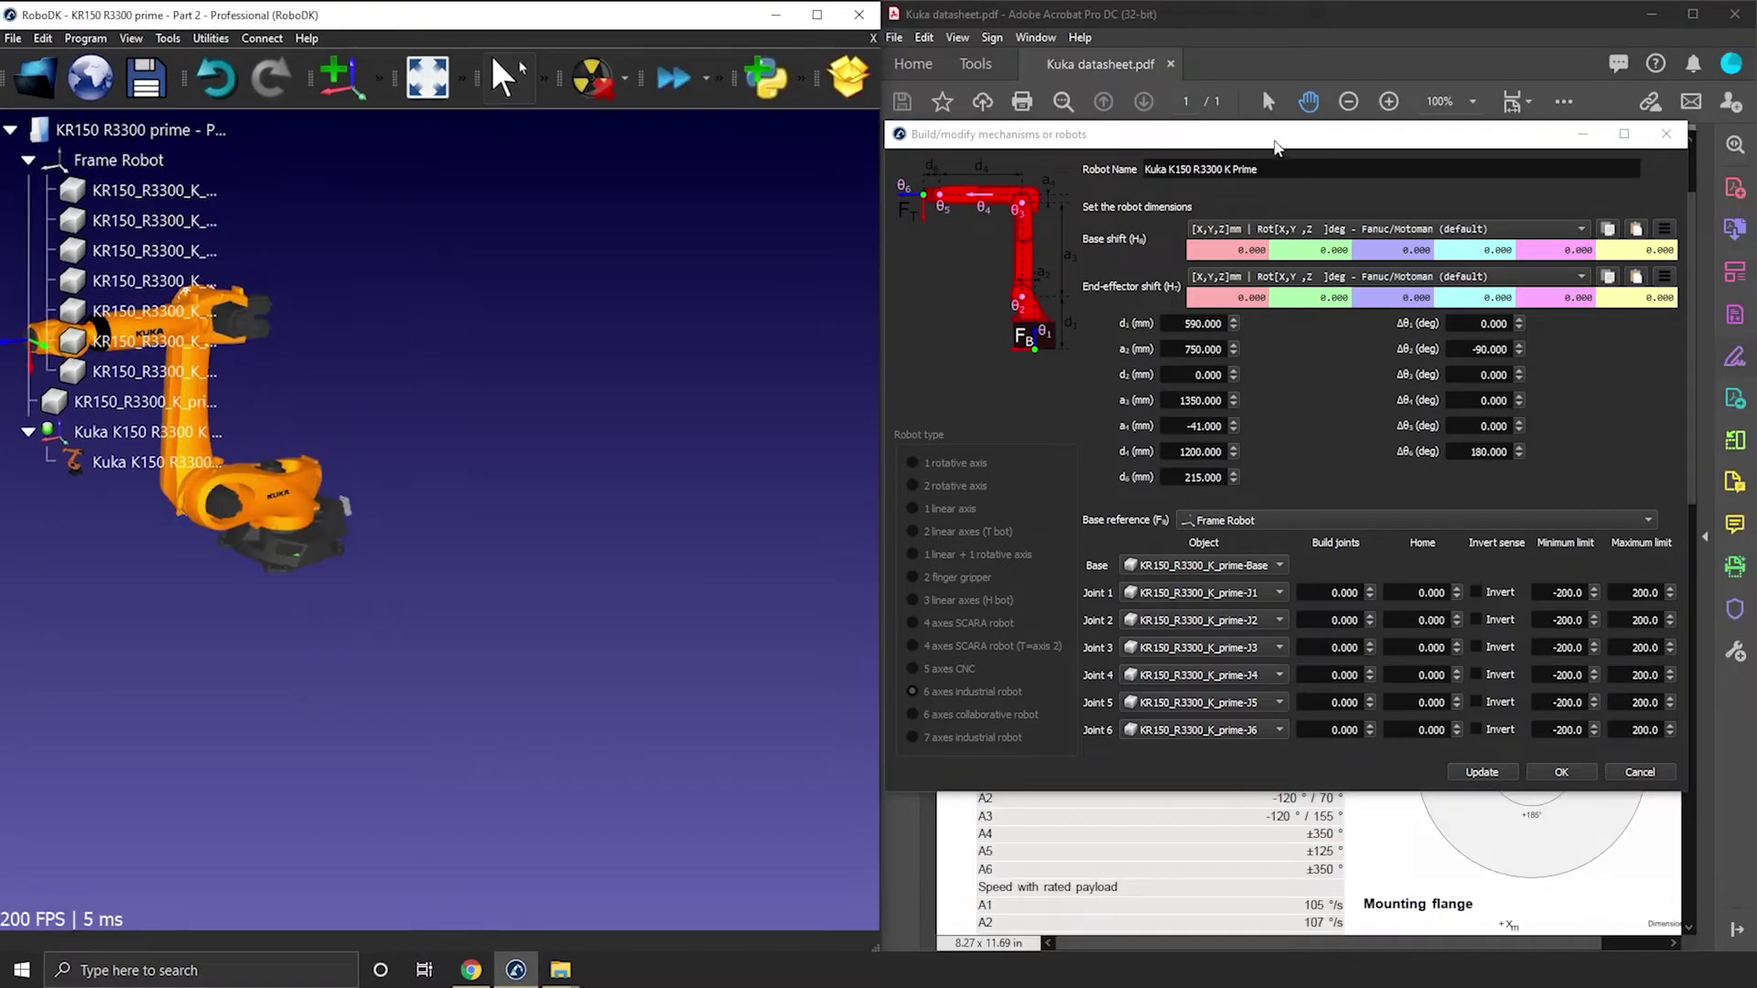
{"action": "left_click_drag", "start_coordinate": [1269, 145], "coordinate": [486, 170]}
{"action": "scroll", "coordinate": [1167, 580], "scroll_direction": "down", "scroll_amount": 5}
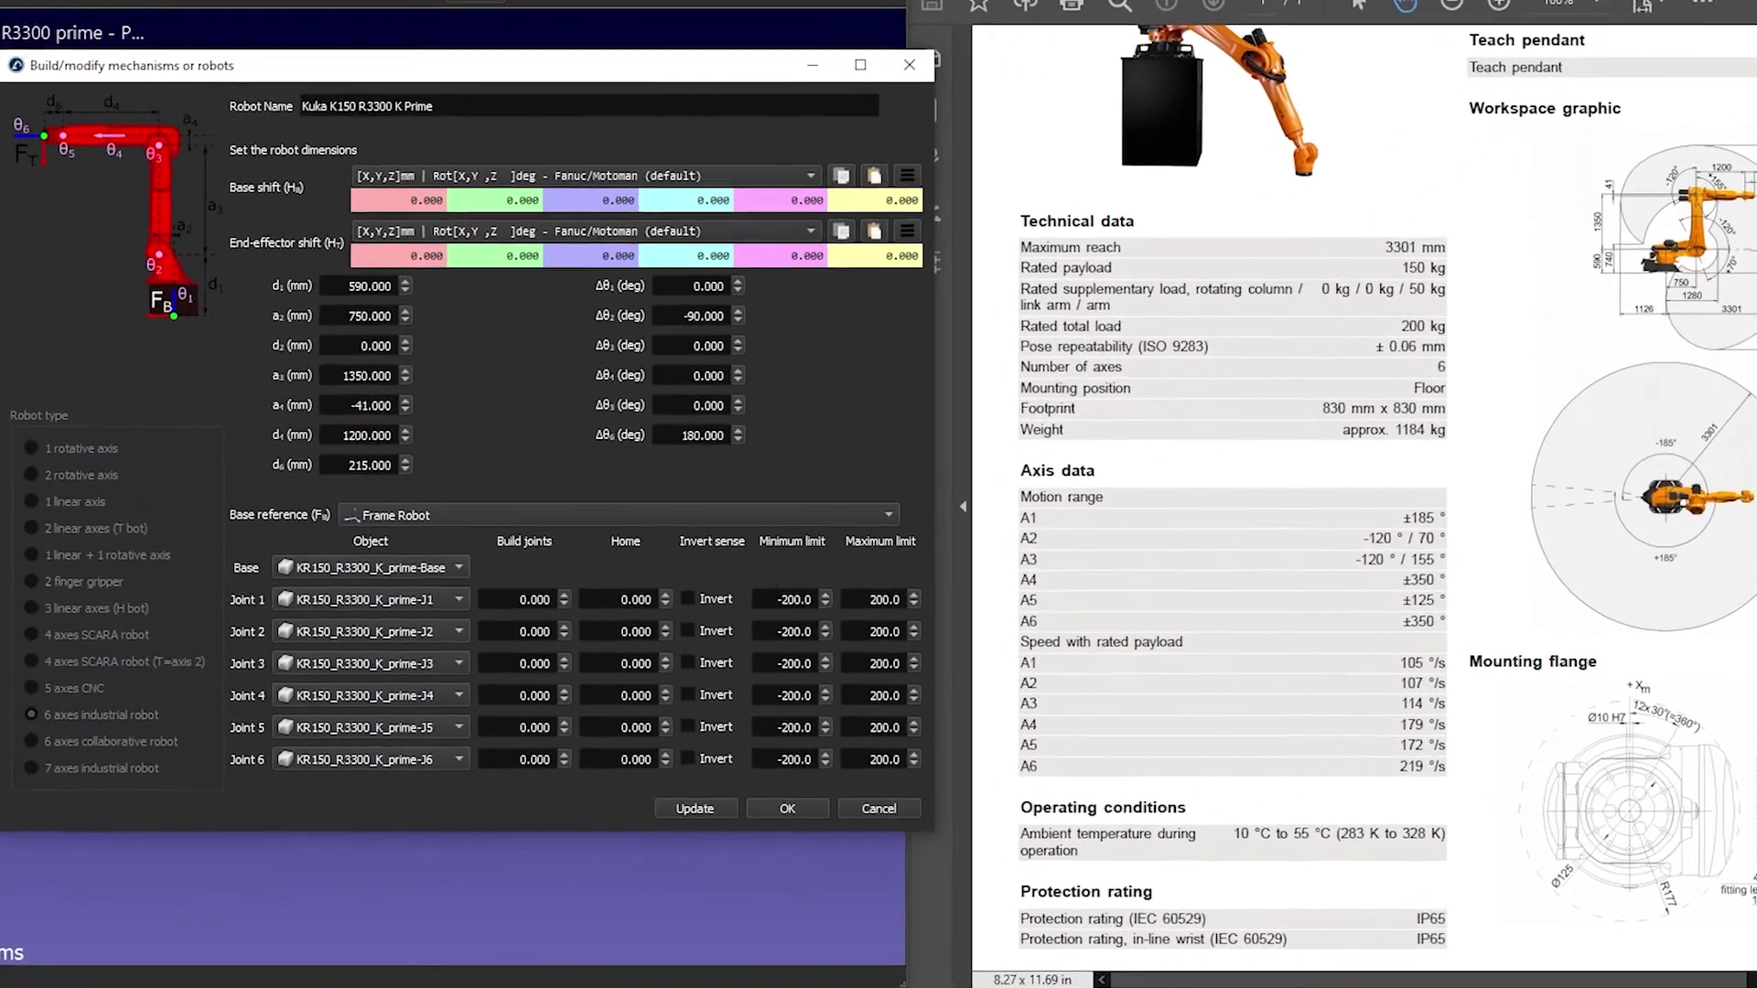
- Set Joint 1's minimum limit to -185 and its maximum limit to 185 degrees
{"action": "double_click", "coordinate": [794, 599]}
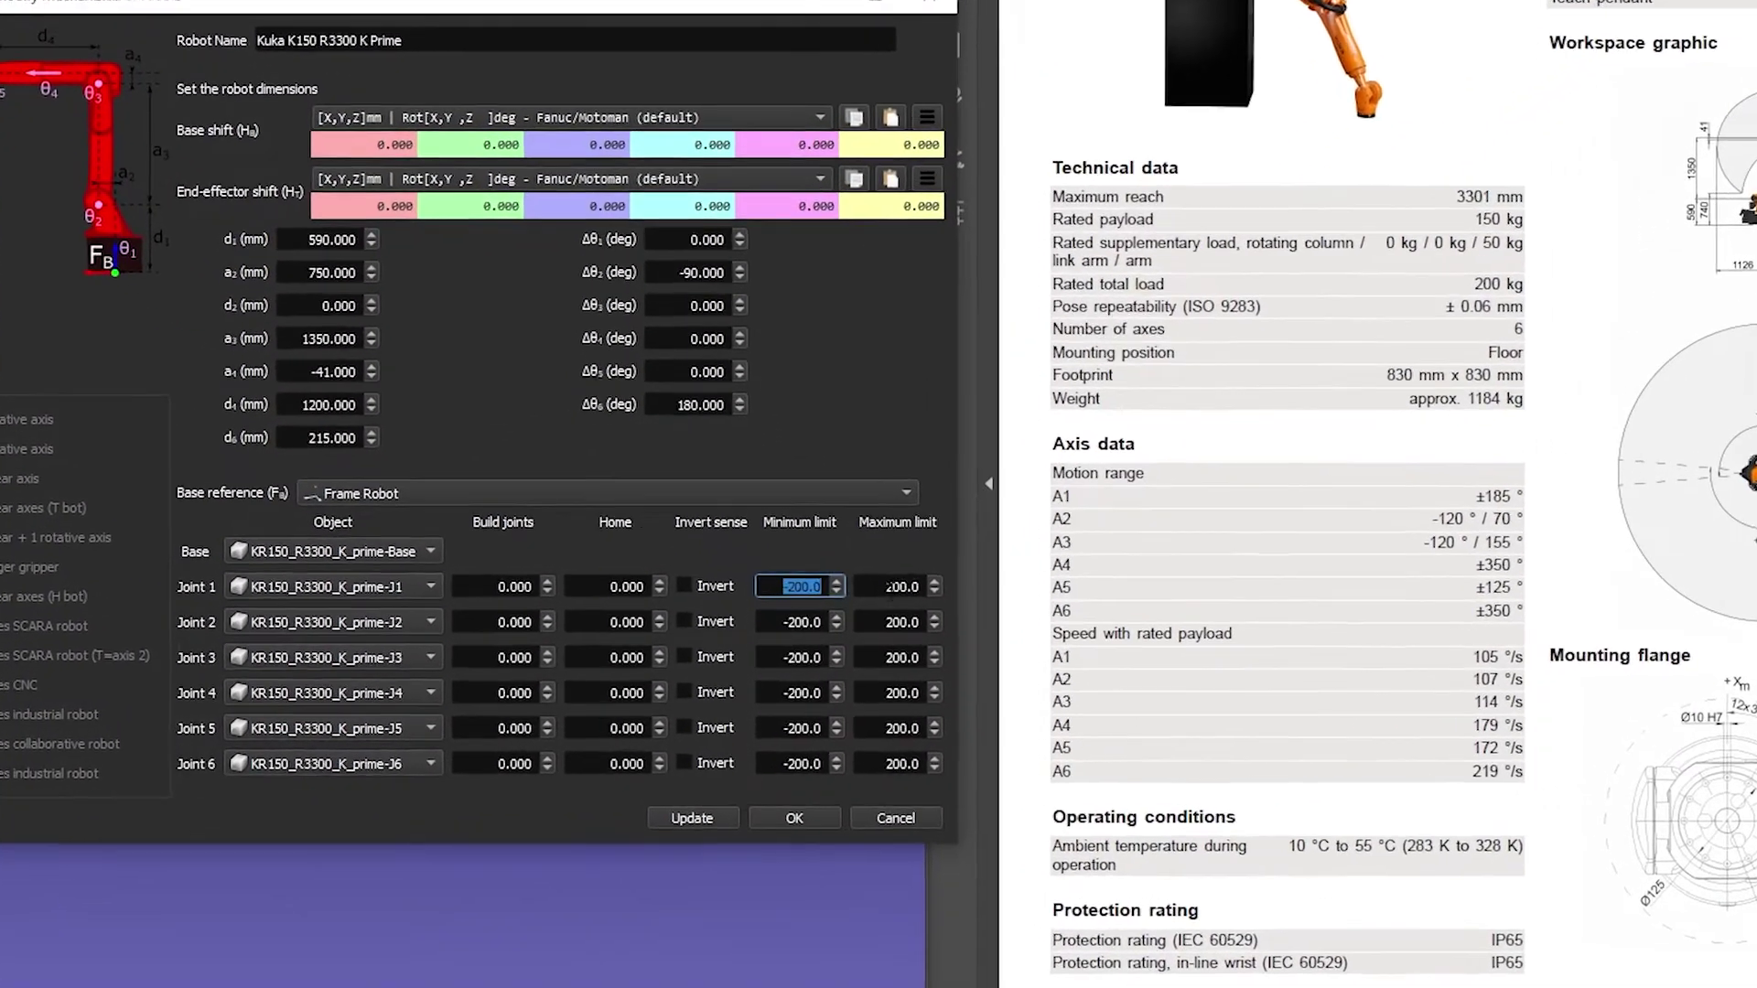
{"action": "key", "text": "BackSpace"}
{"action": "type", "text": "-185"}
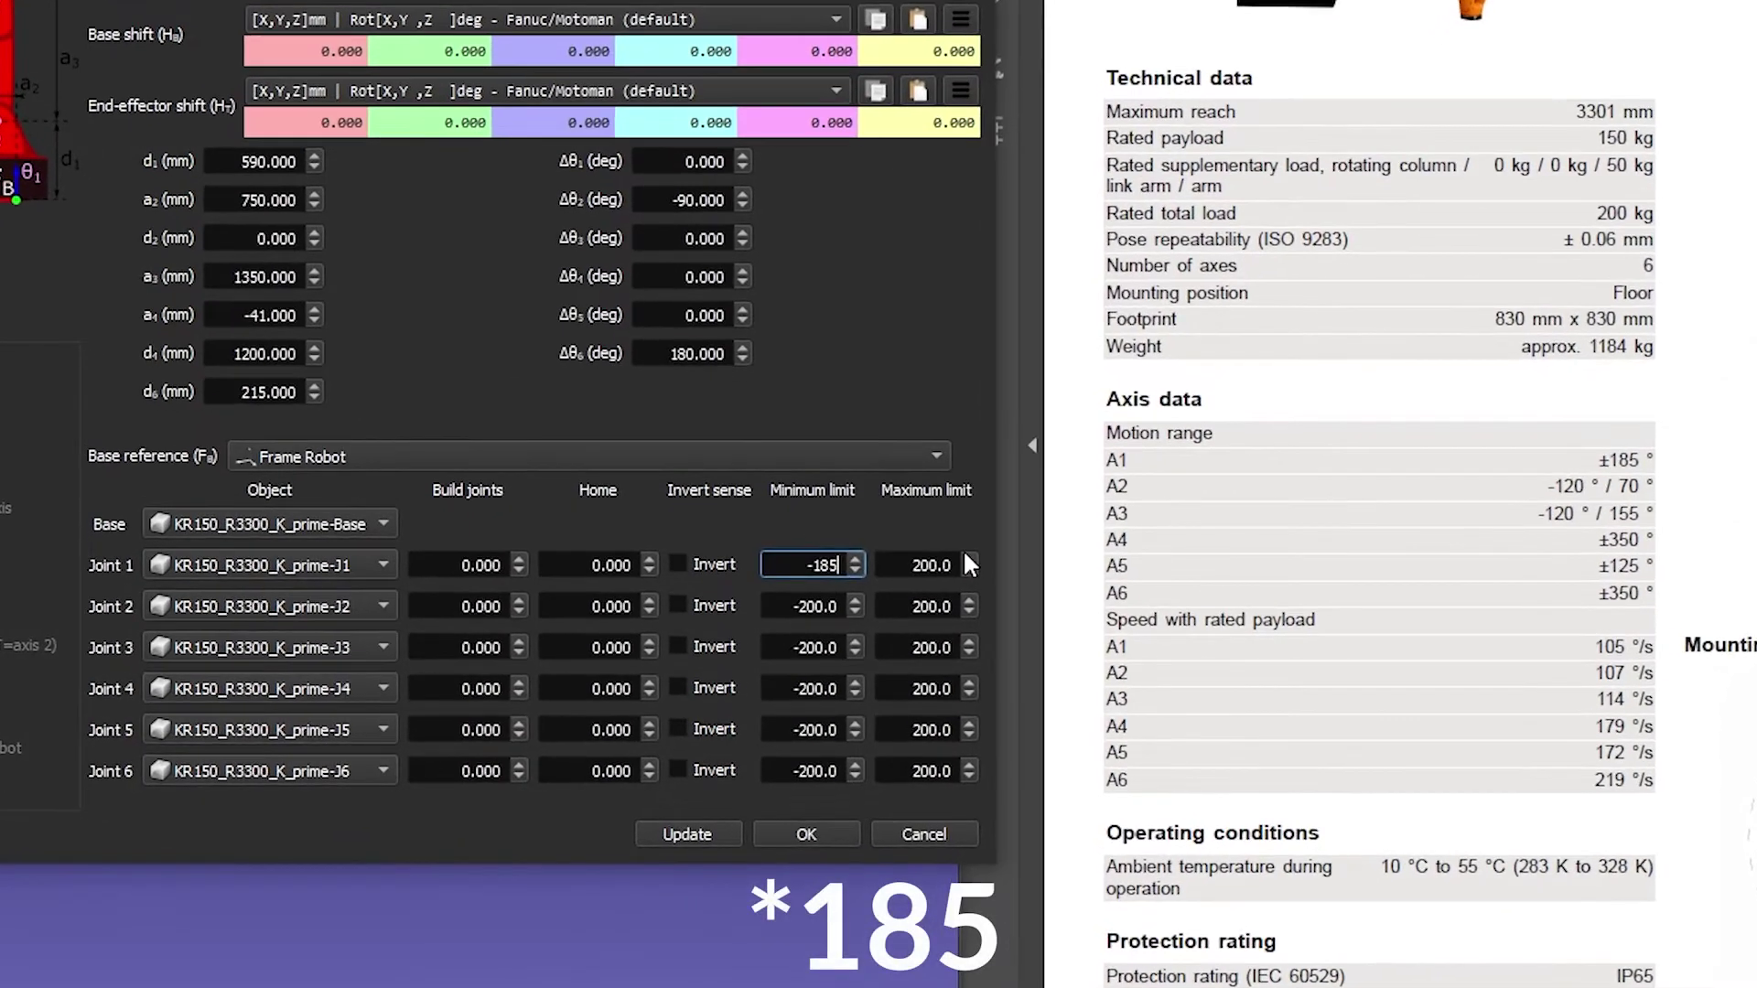
{"action": "left_click", "coordinate": [903, 574]}
{"action": "key", "text": "ctrl+a"}
{"action": "type", "text": "1"}
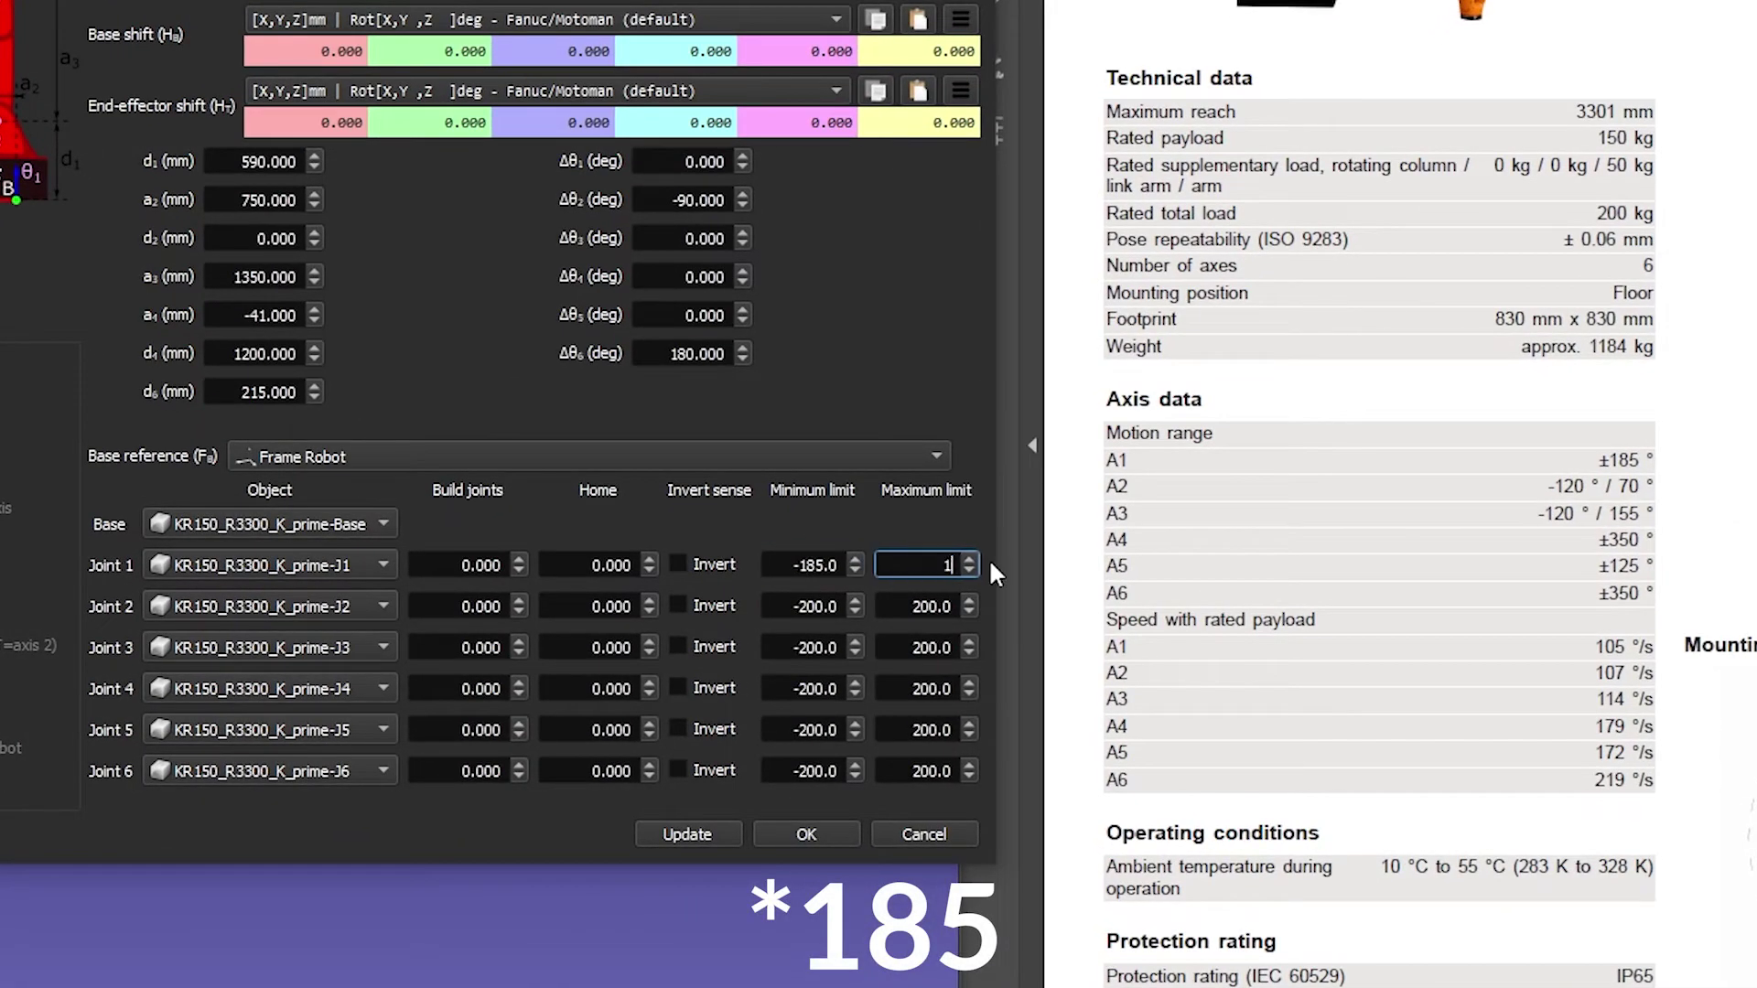
{"action": "type", "text": "85"}
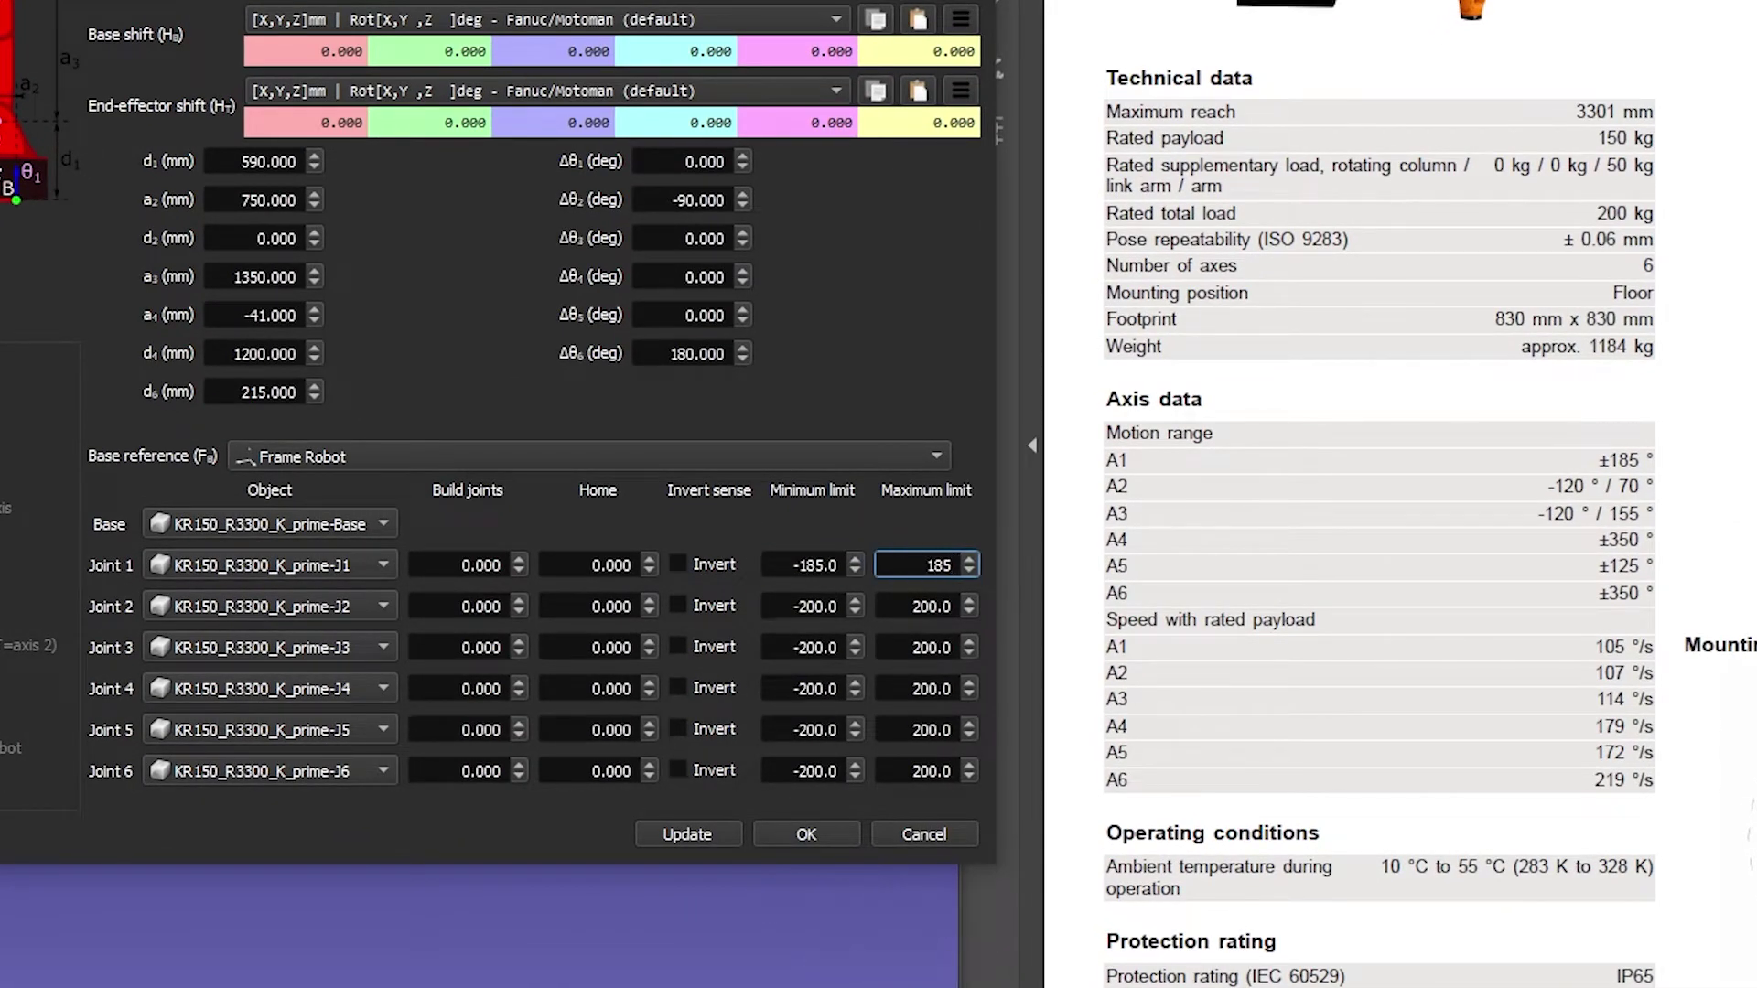
- Set Joint 2's limits to -120 and 70 degrees, and Joint 3's limits to -120 and 155 degrees
{"action": "double_click", "coordinate": [815, 606]}
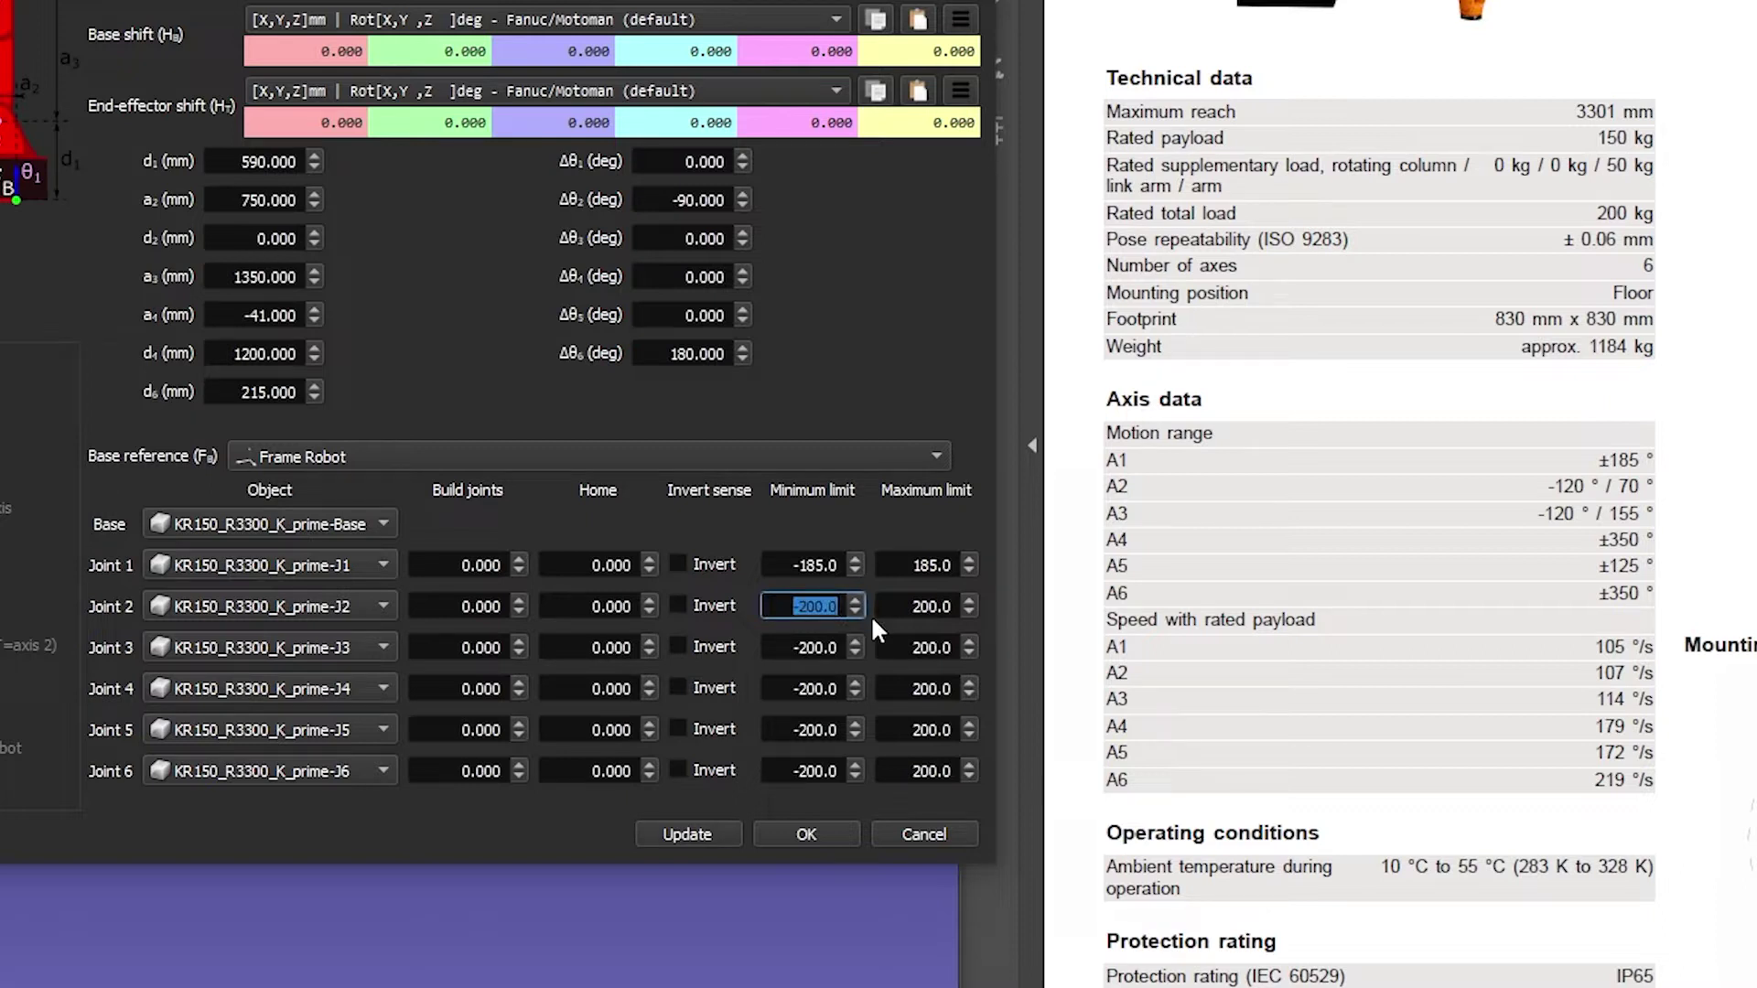
{"action": "type", "text": "-120"}
{"action": "double_click", "coordinate": [884, 607]}
{"action": "type", "text": "70"}
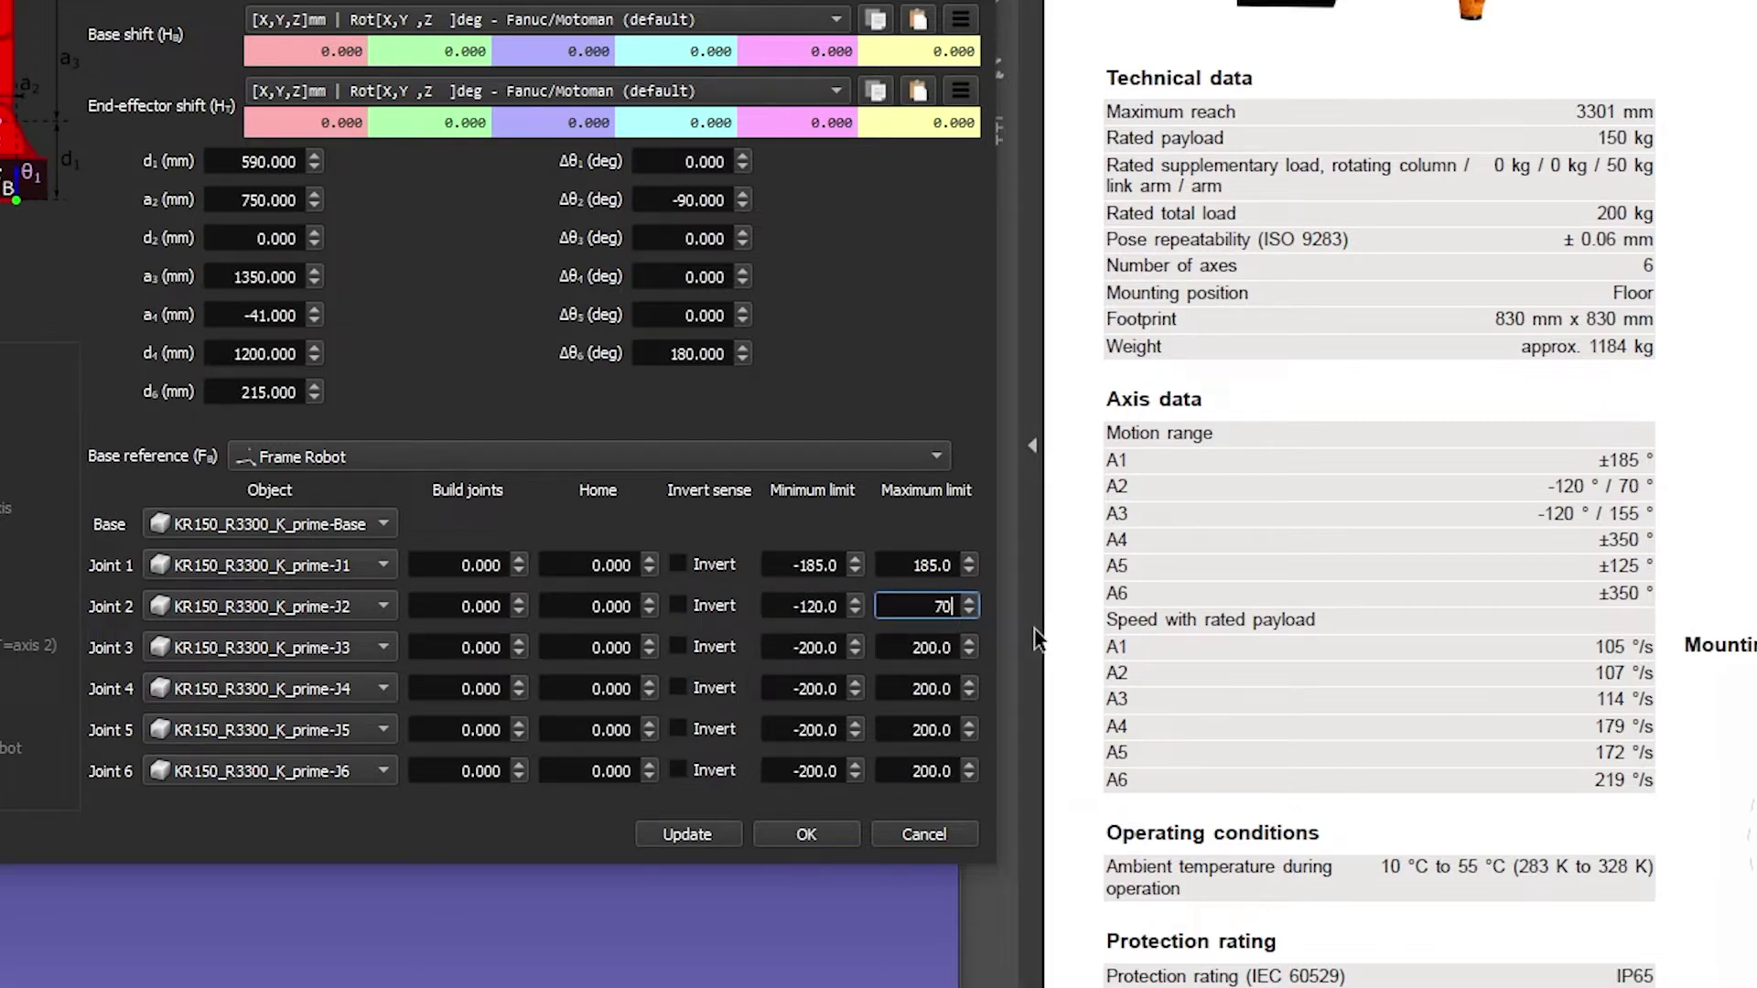
{"action": "double_click", "coordinate": [778, 652]}
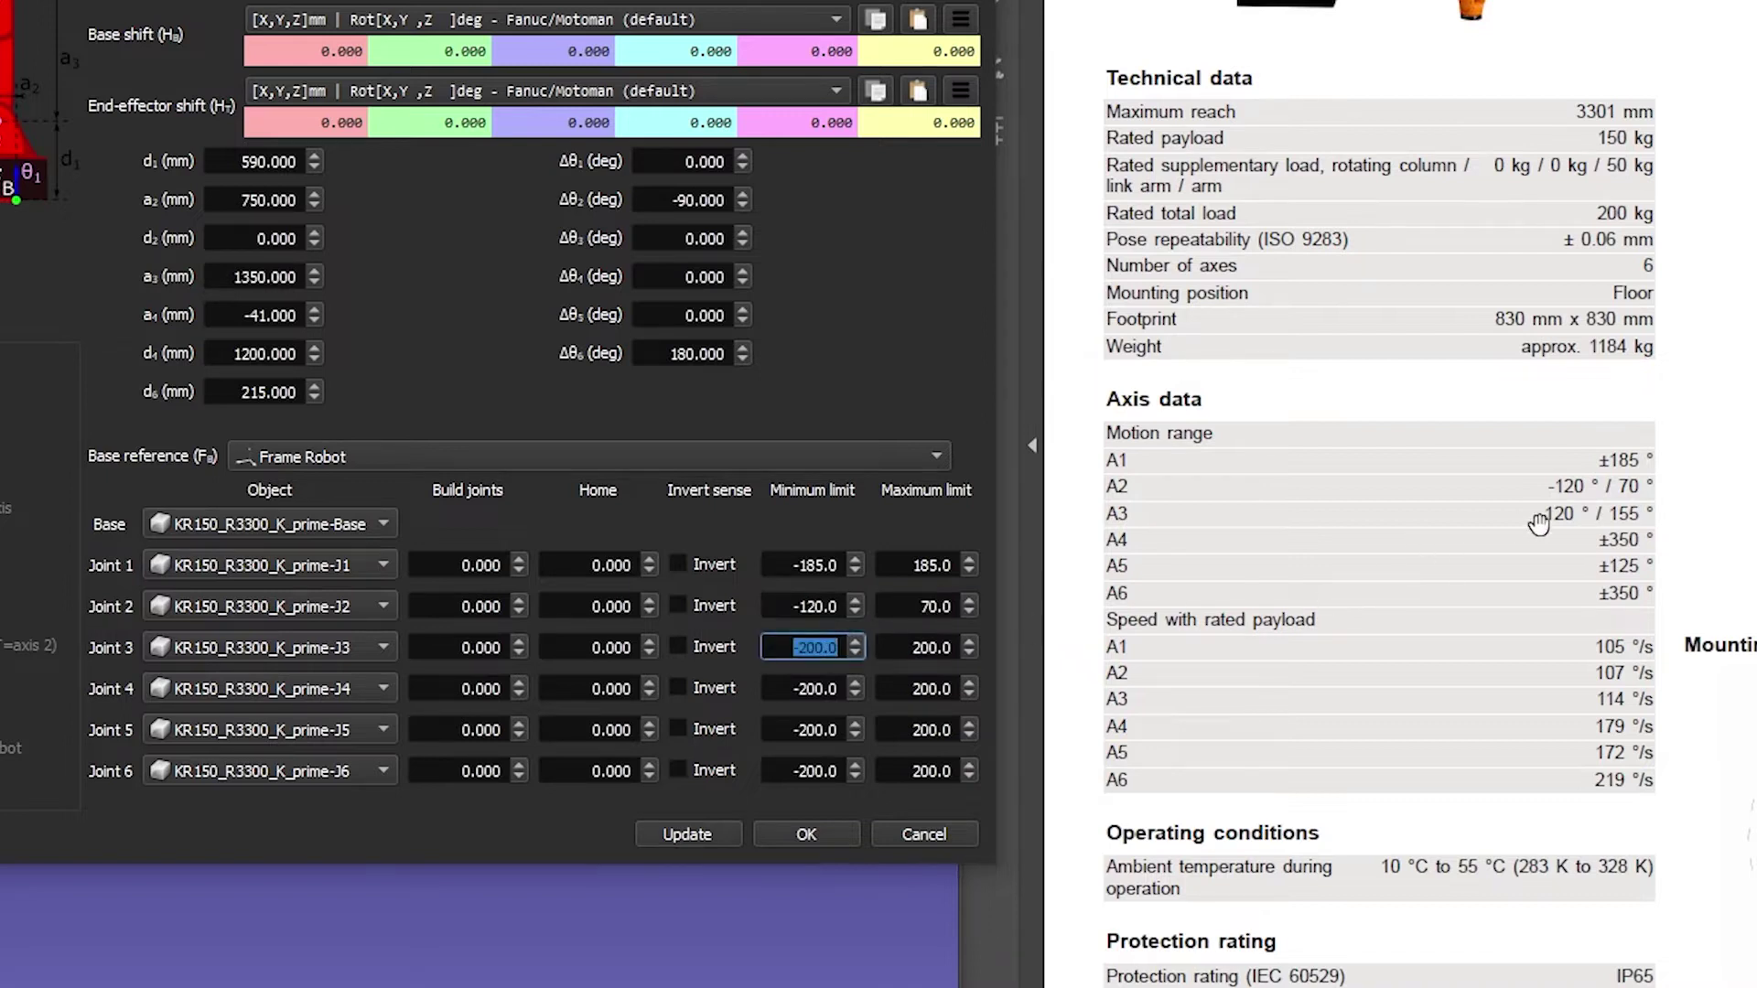
{"action": "type", "text": "-"}
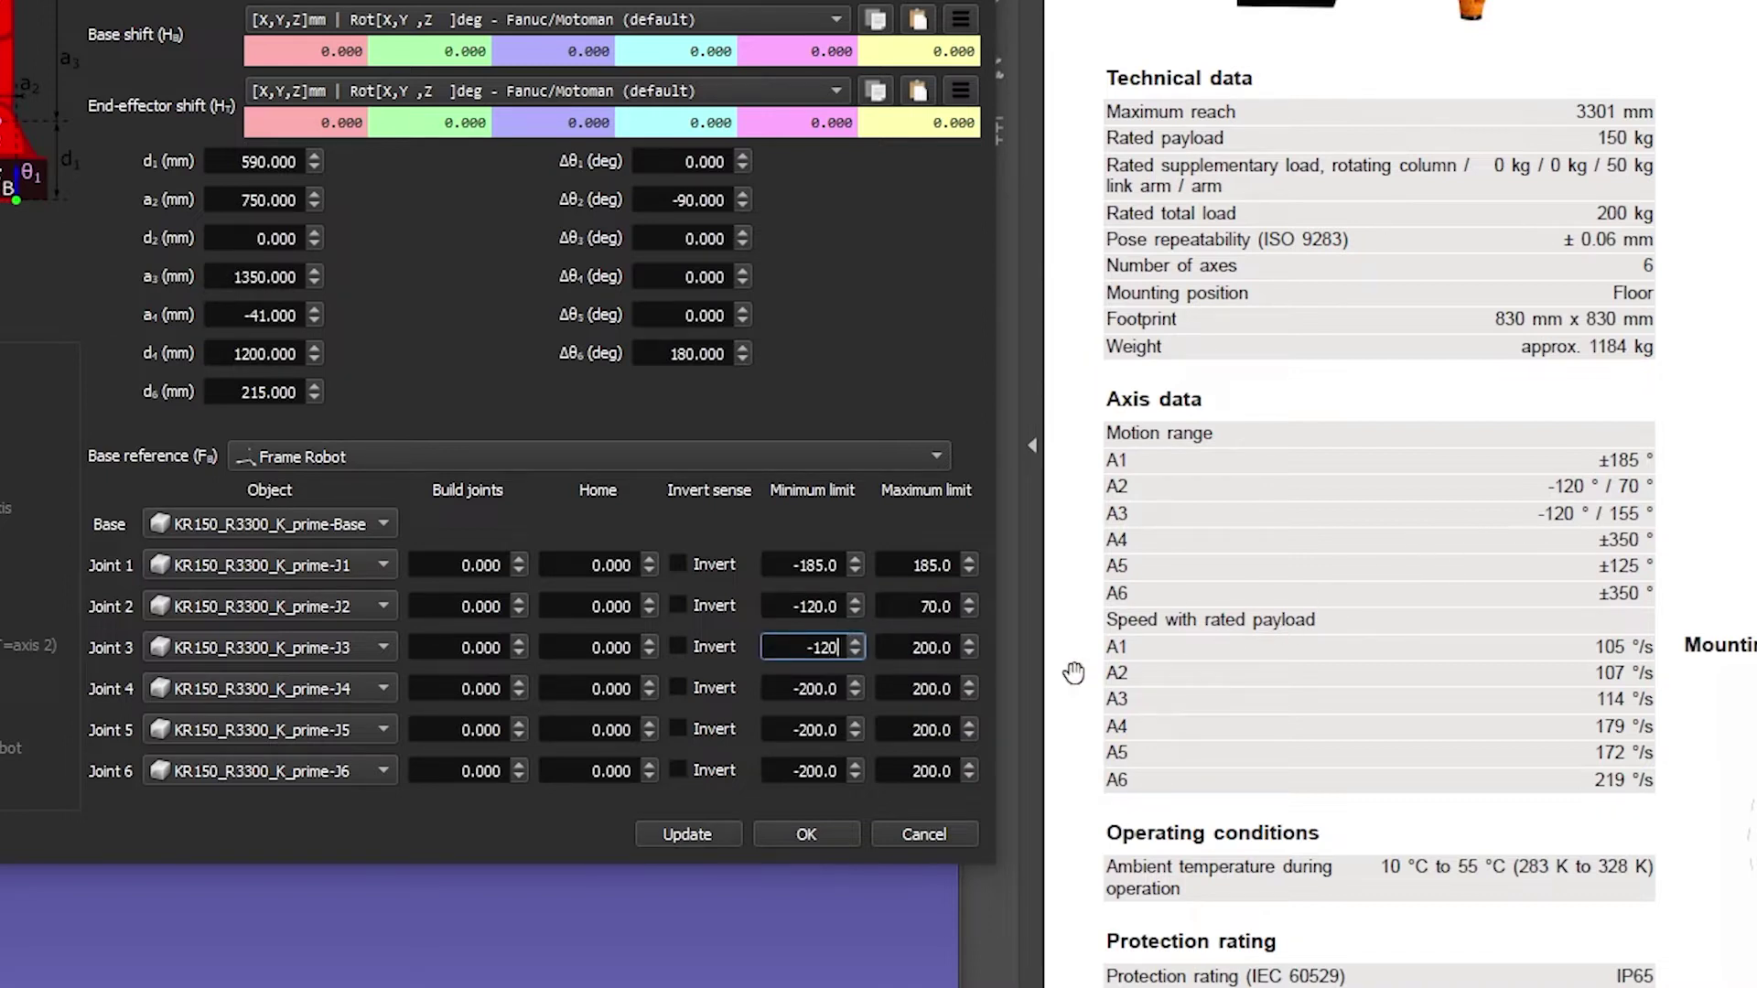
{"action": "key", "text": "Tab"}
{"action": "type", "text": "155"}
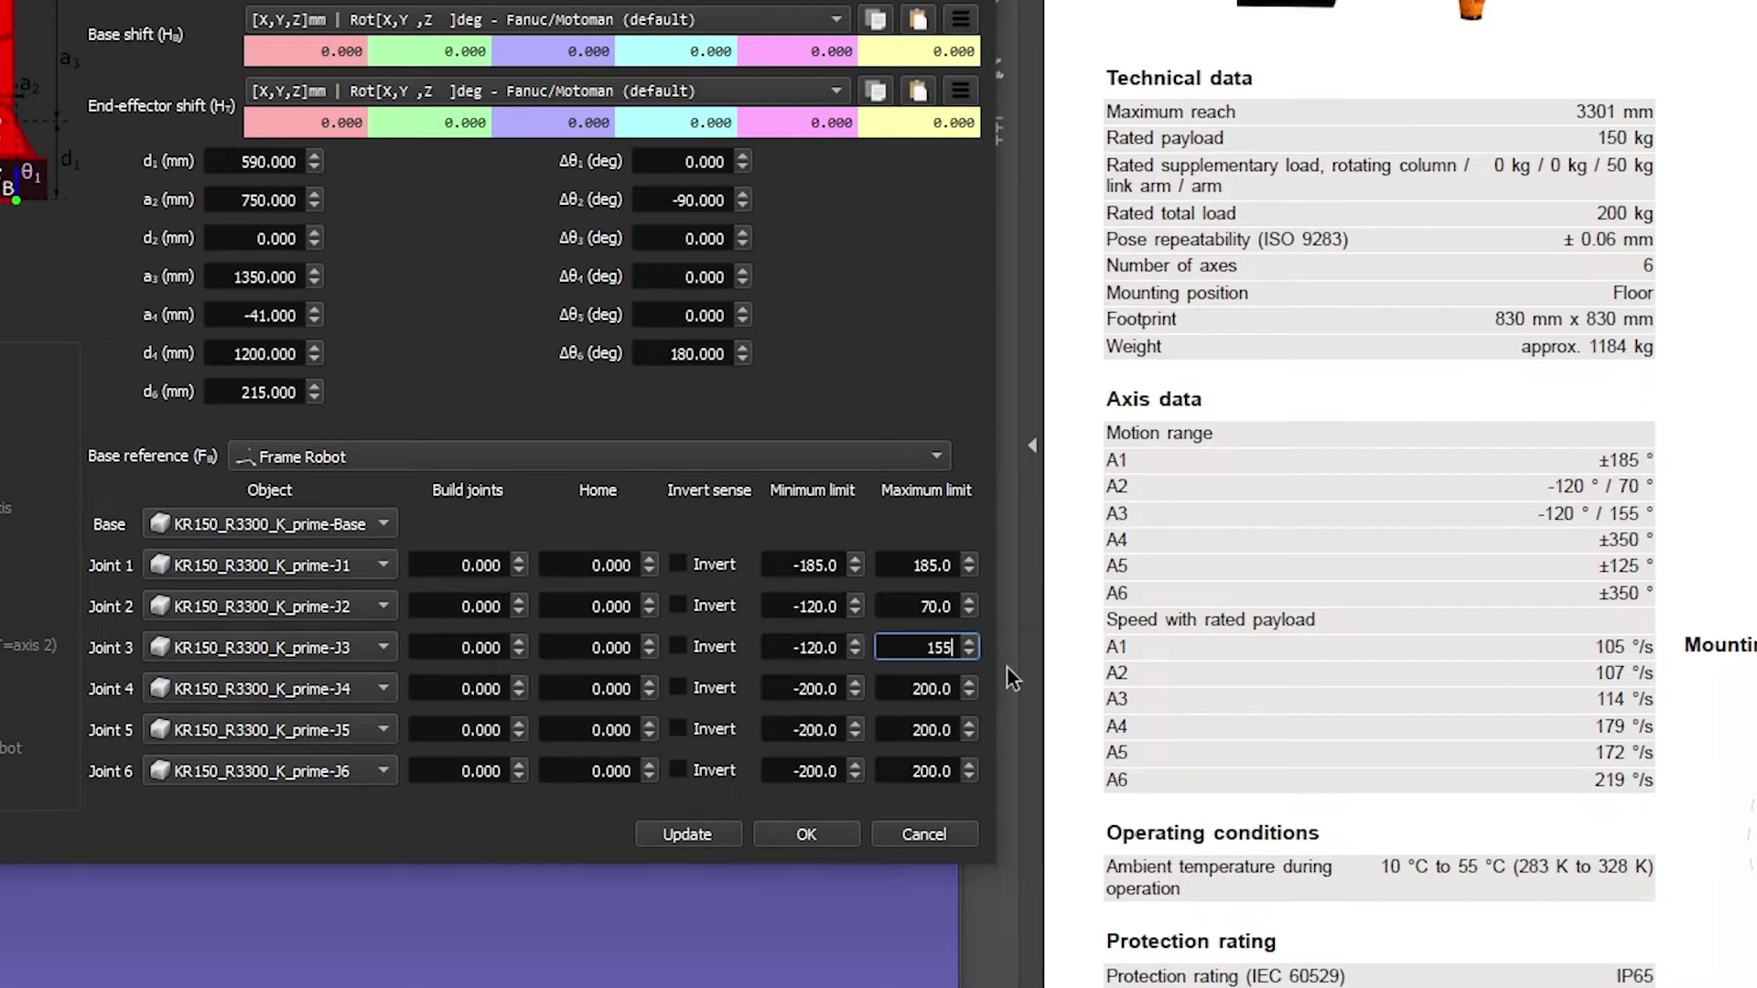
- Set Joint 4's limits to -350 and 350 degrees, and Joint 5's limits to -125 and 125 degrees
{"action": "left_click", "coordinate": [849, 690]}
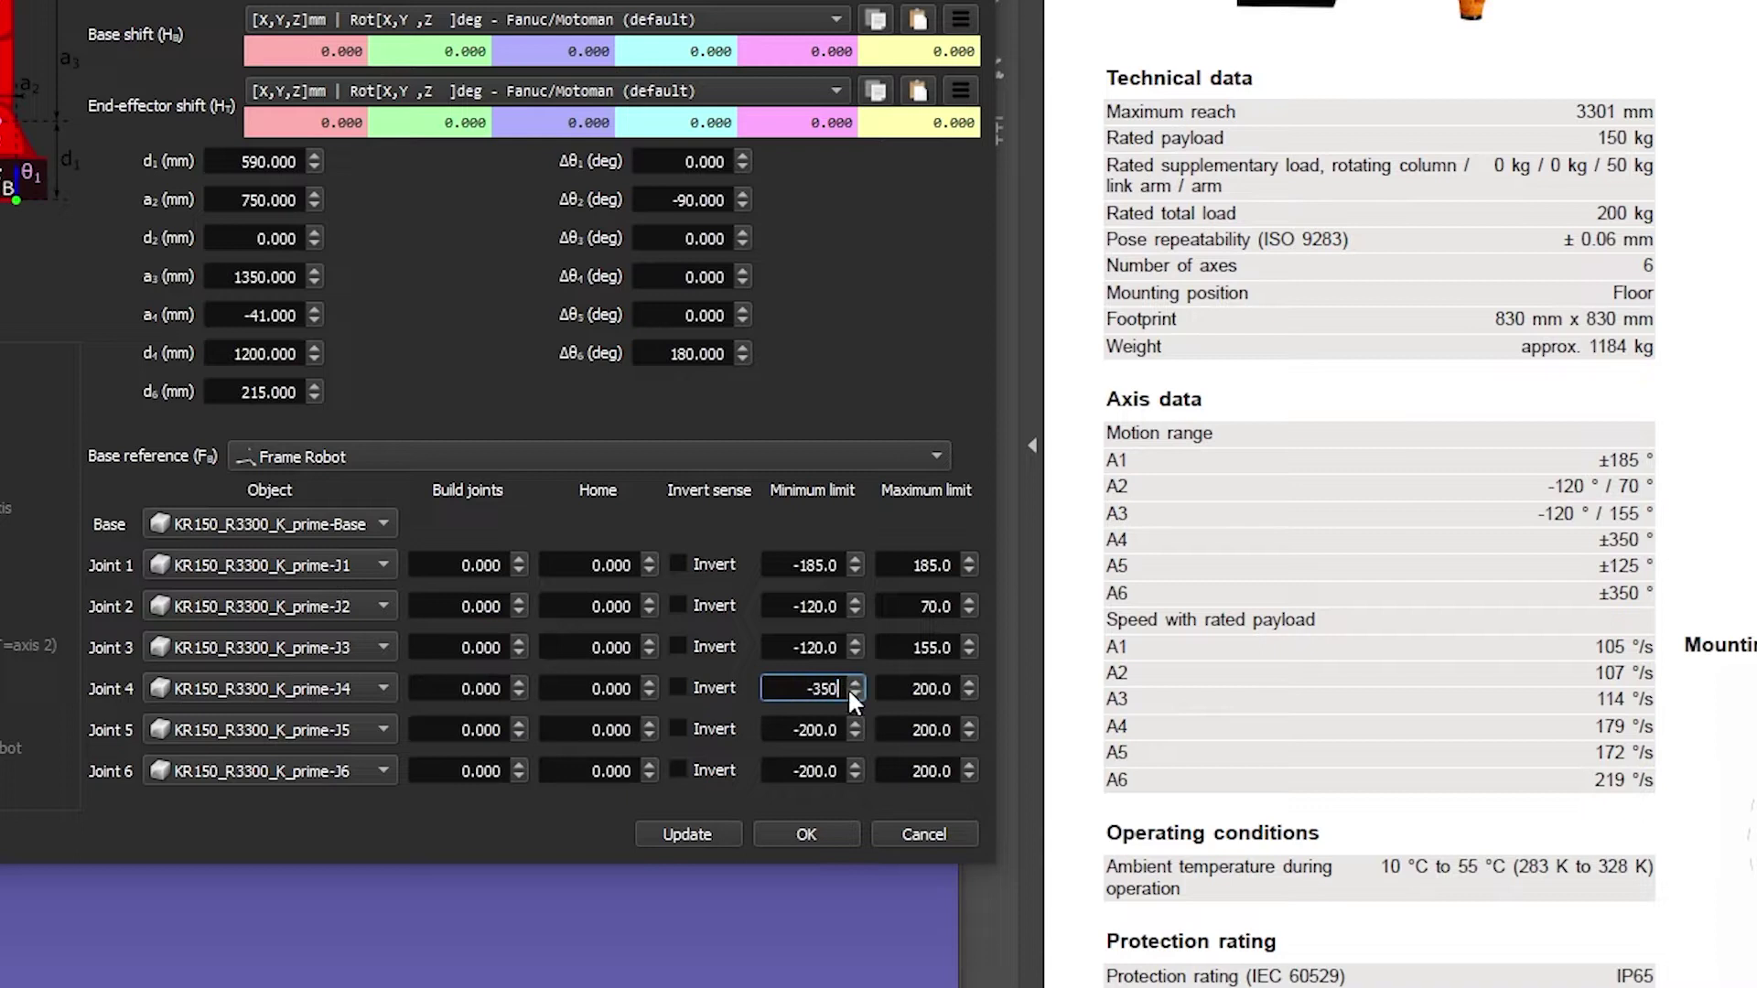
{"action": "key", "text": "Tab"}
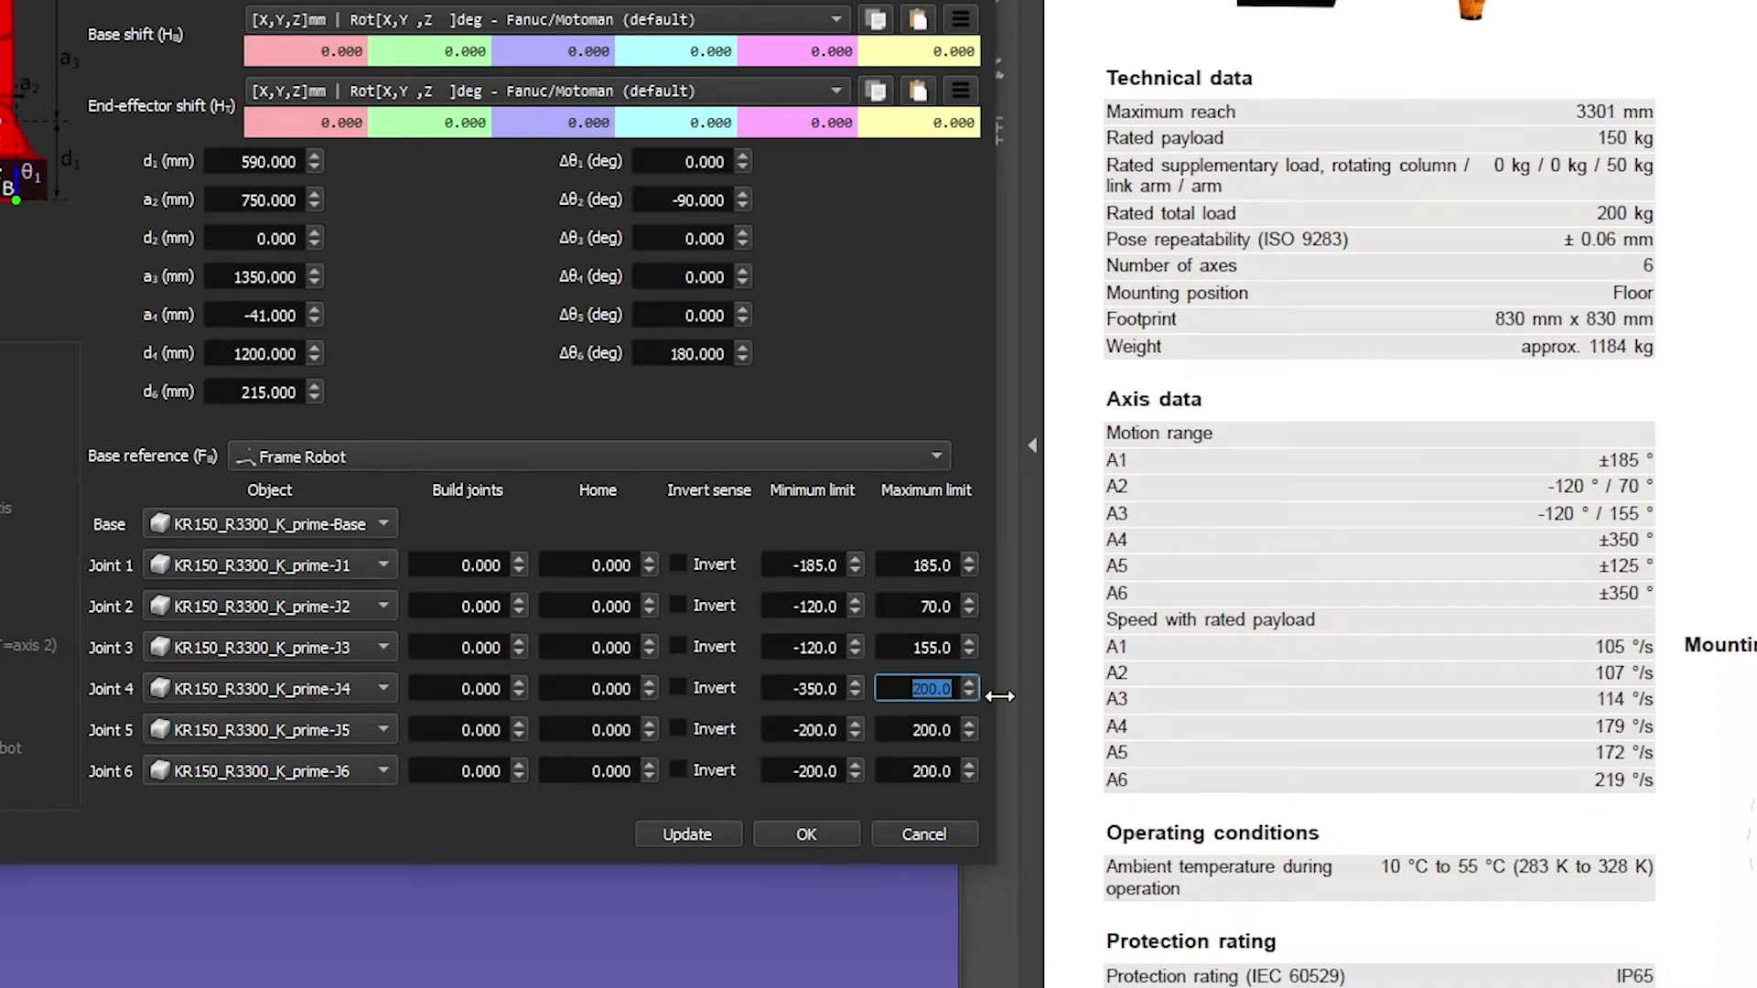
{"action": "type", "text": "350"}
{"action": "left_click", "coordinate": [785, 730]}
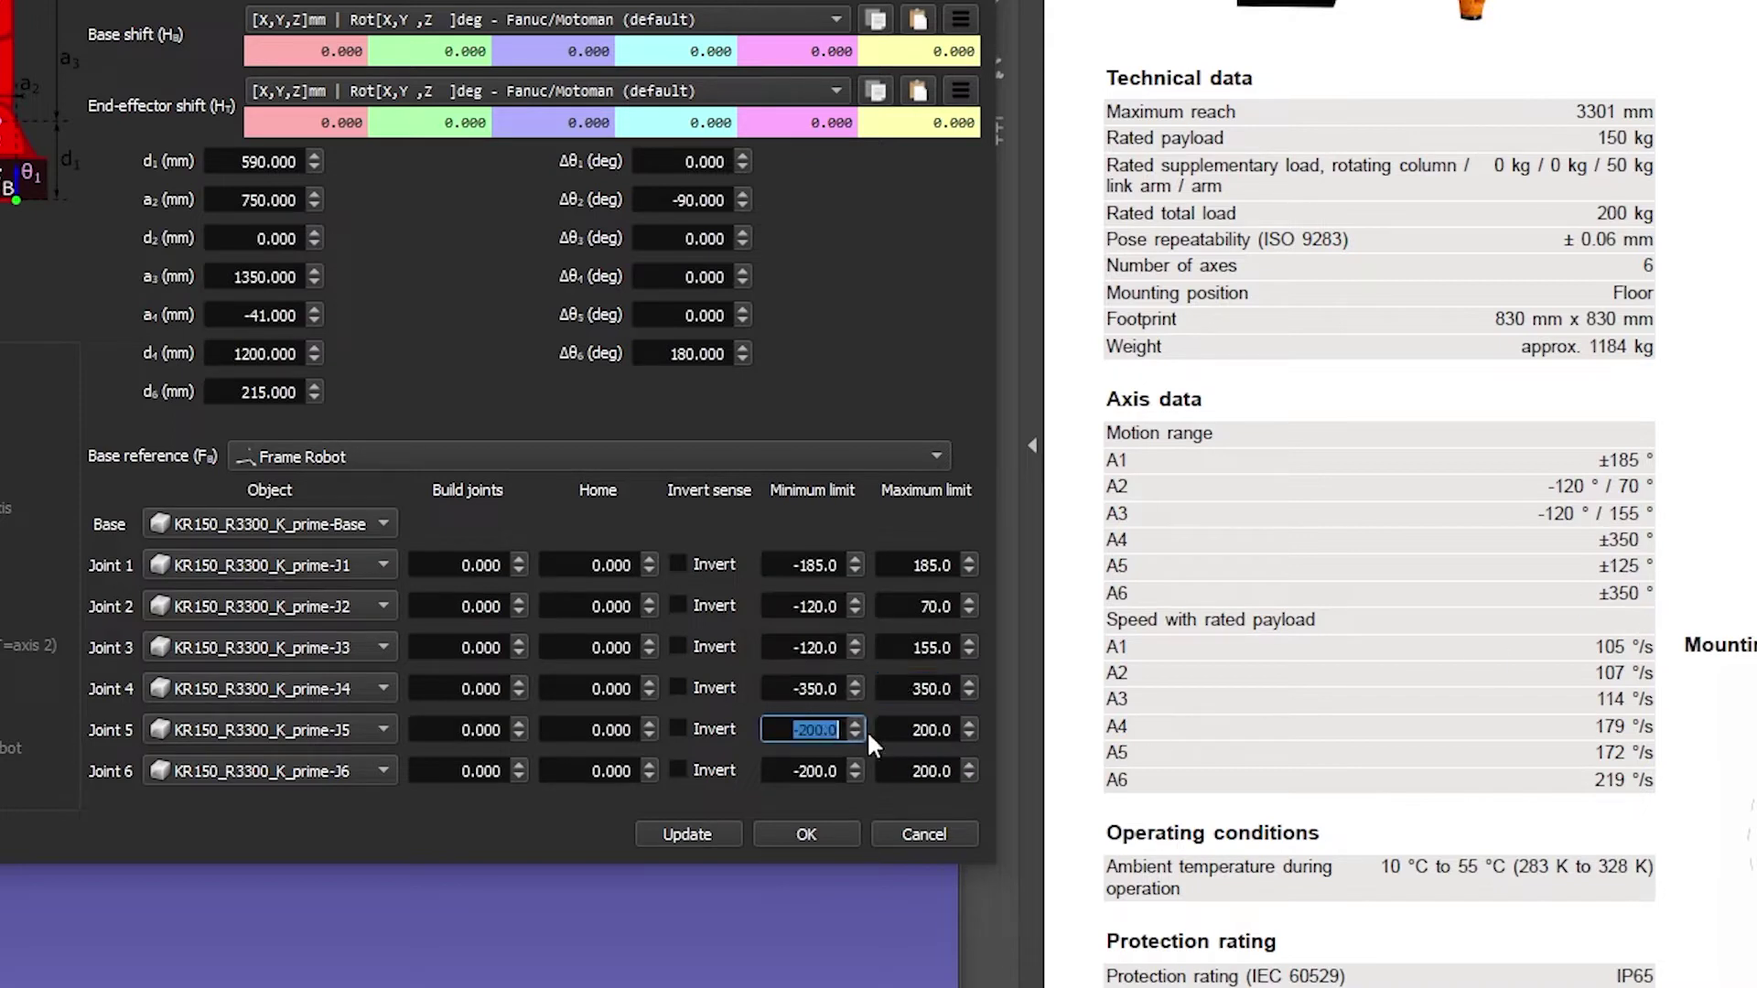
{"action": "type", "text": "-125"}
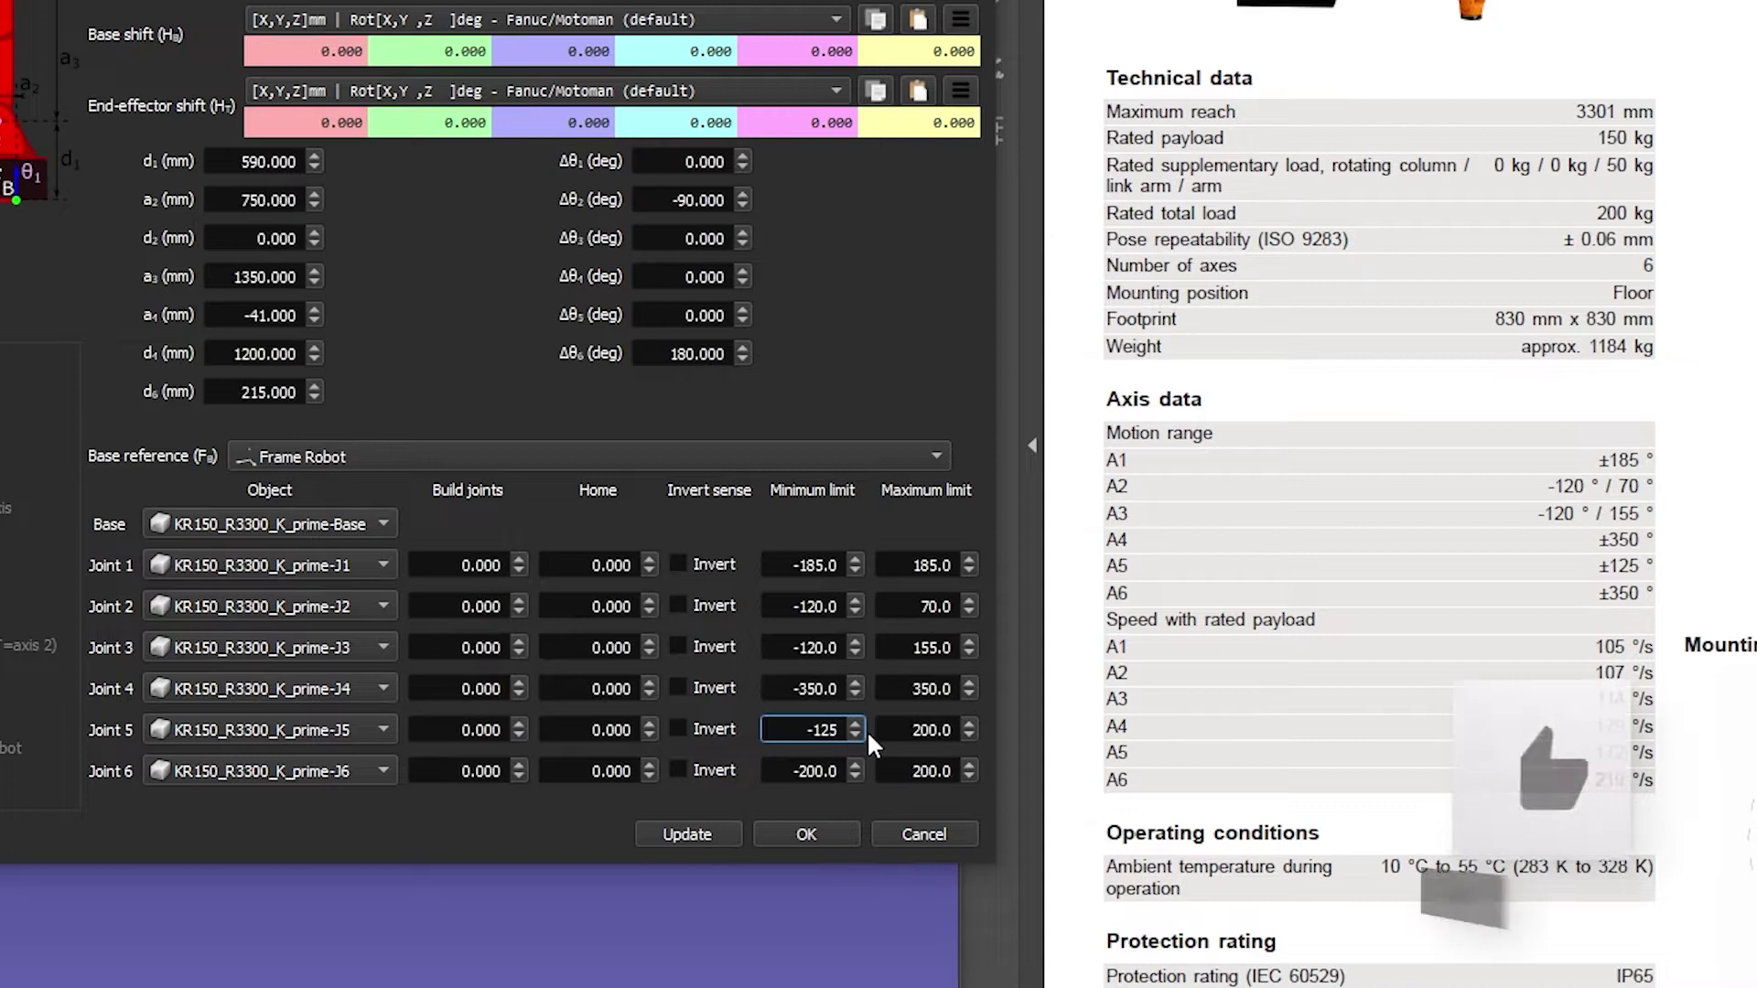
{"action": "key", "text": "Tab"}
{"action": "type", "text": "125"}
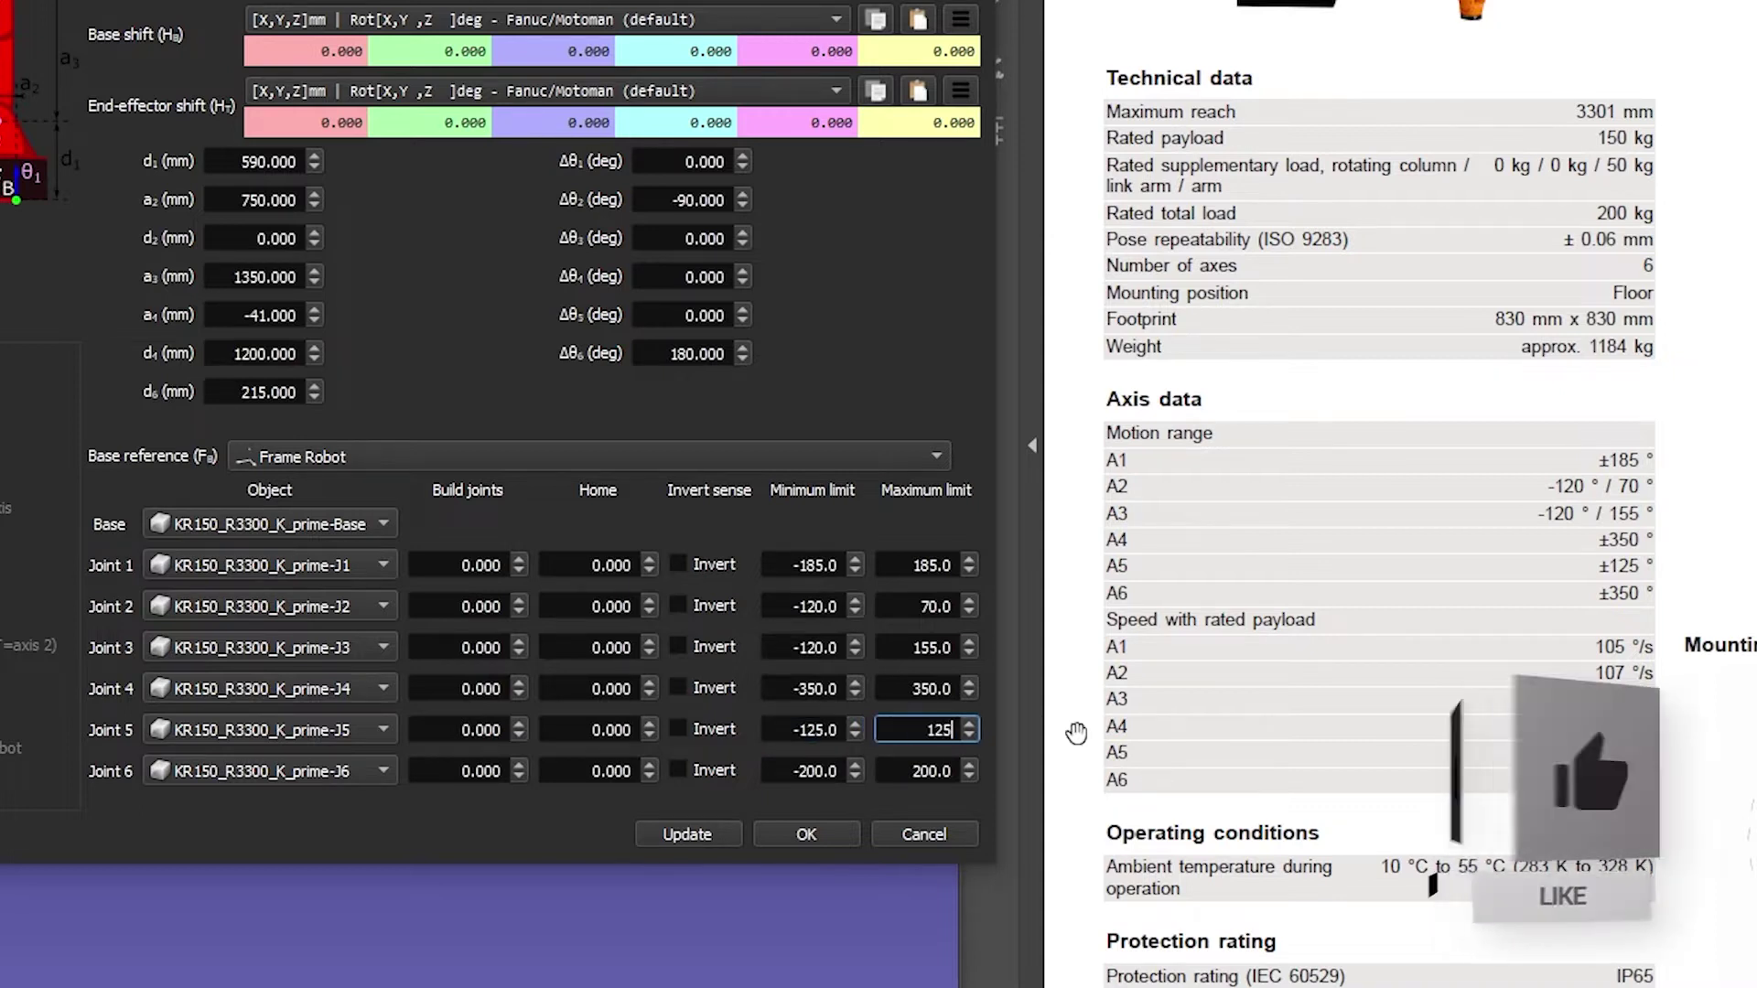
- Set Joint 6's limits to -350 and 350 degrees and update the robot with the entered limits
{"action": "key", "text": "Tab"}
{"action": "type", "text": "-350"}
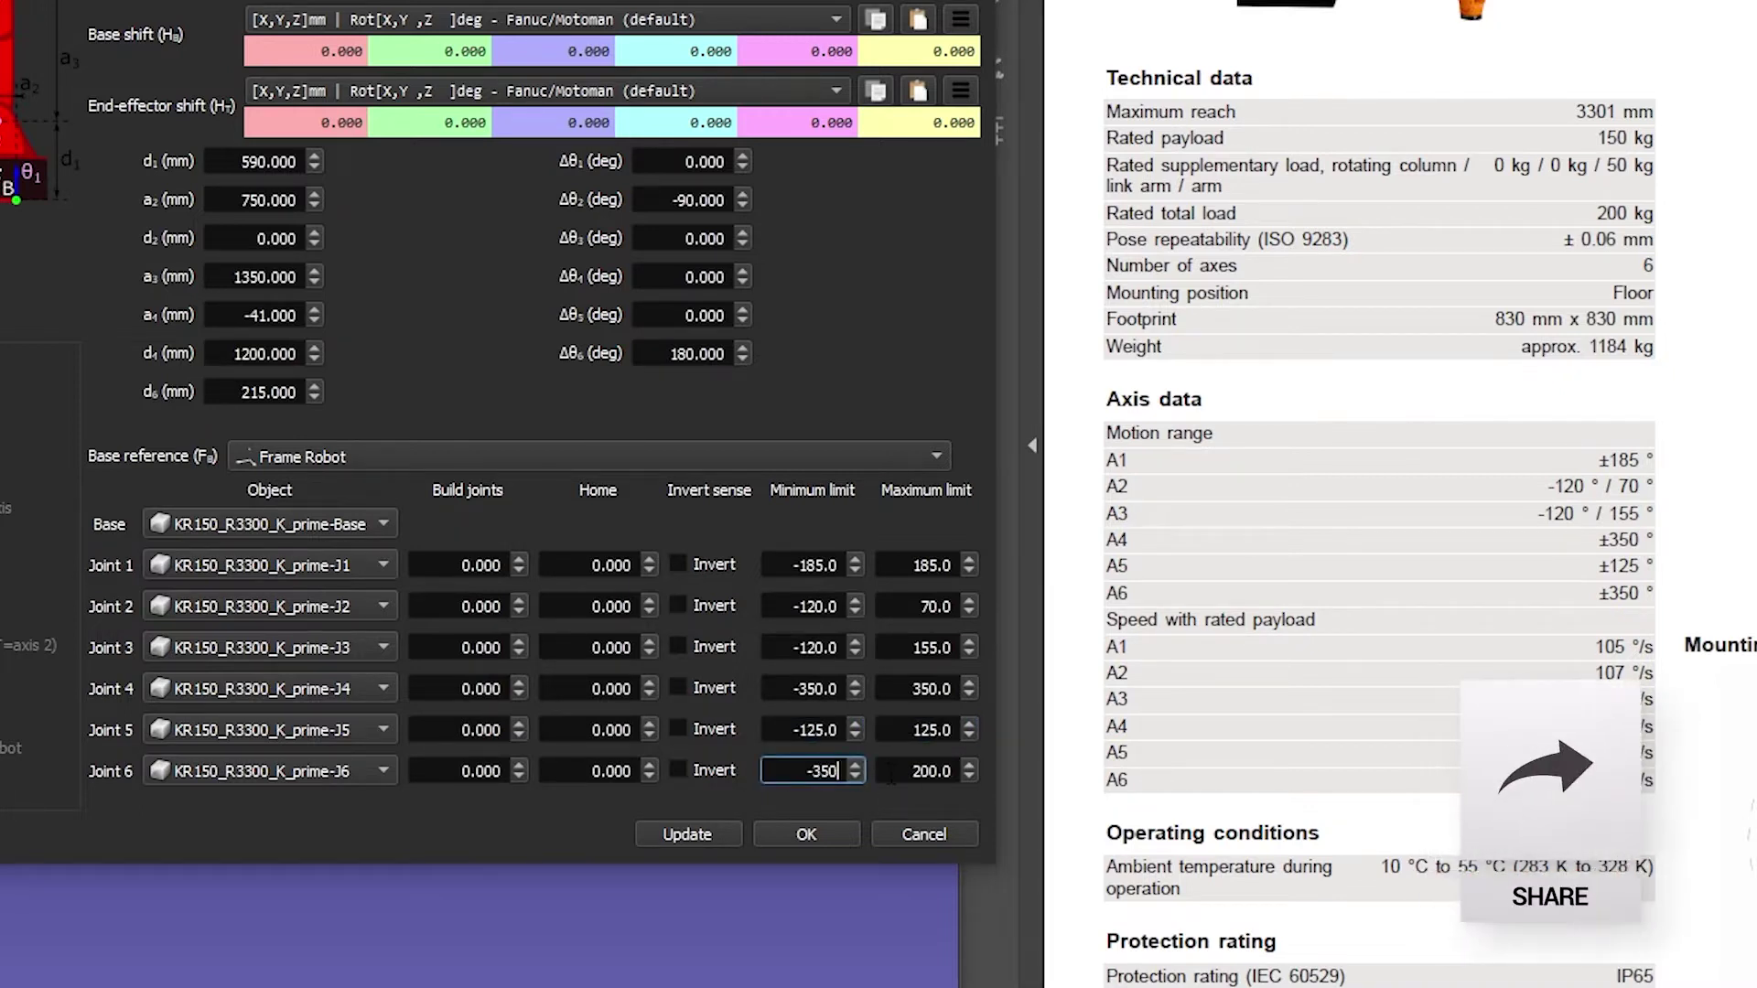
{"action": "key", "text": "Tab"}
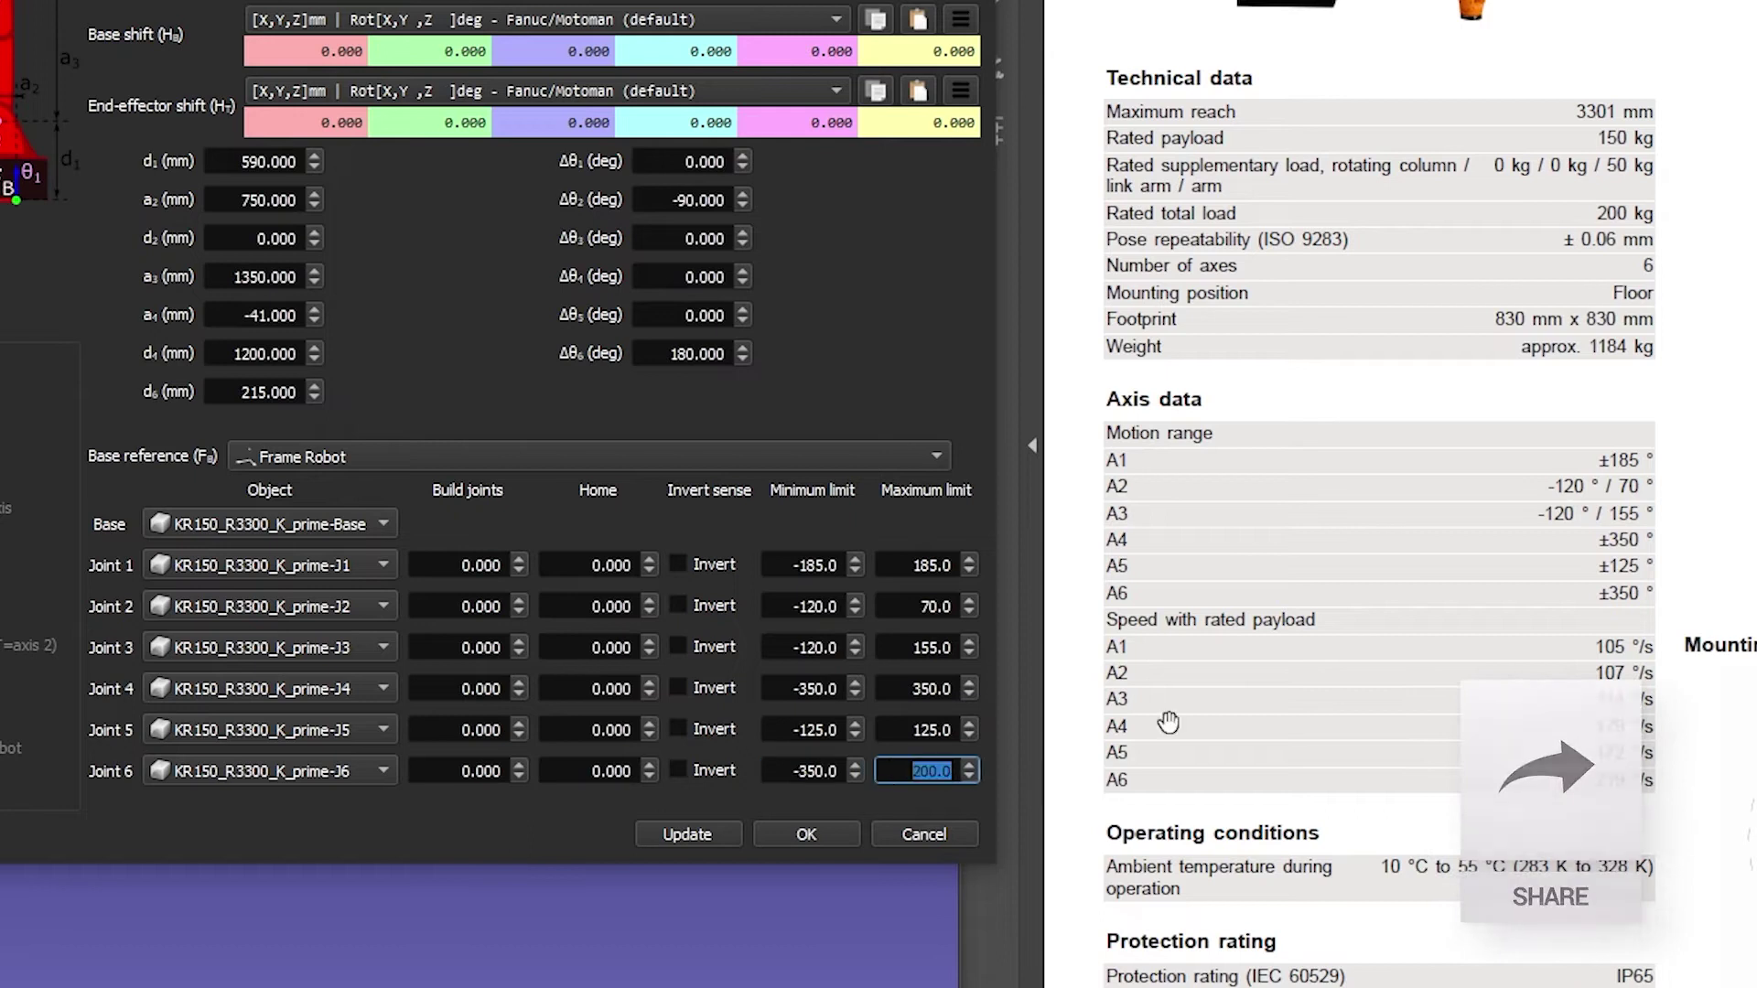
{"action": "type", "text": "350"}
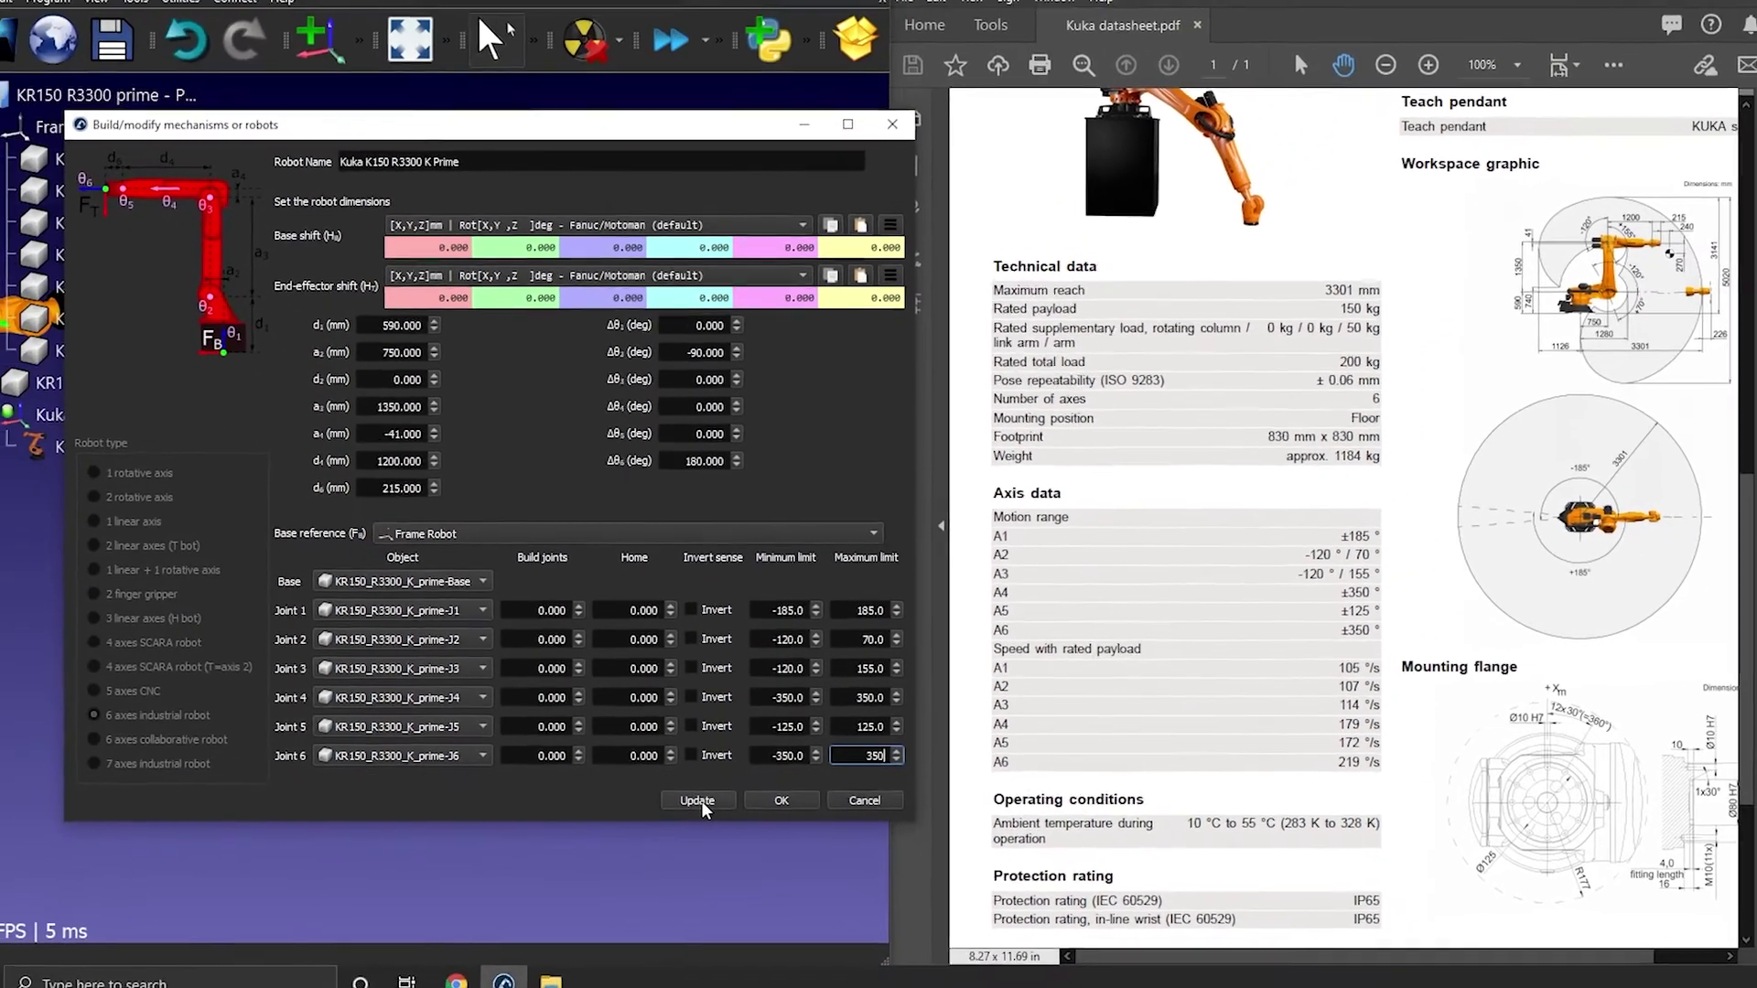
{"action": "left_click_drag", "start_coordinate": [595, 127], "coordinate": [1409, 157]}
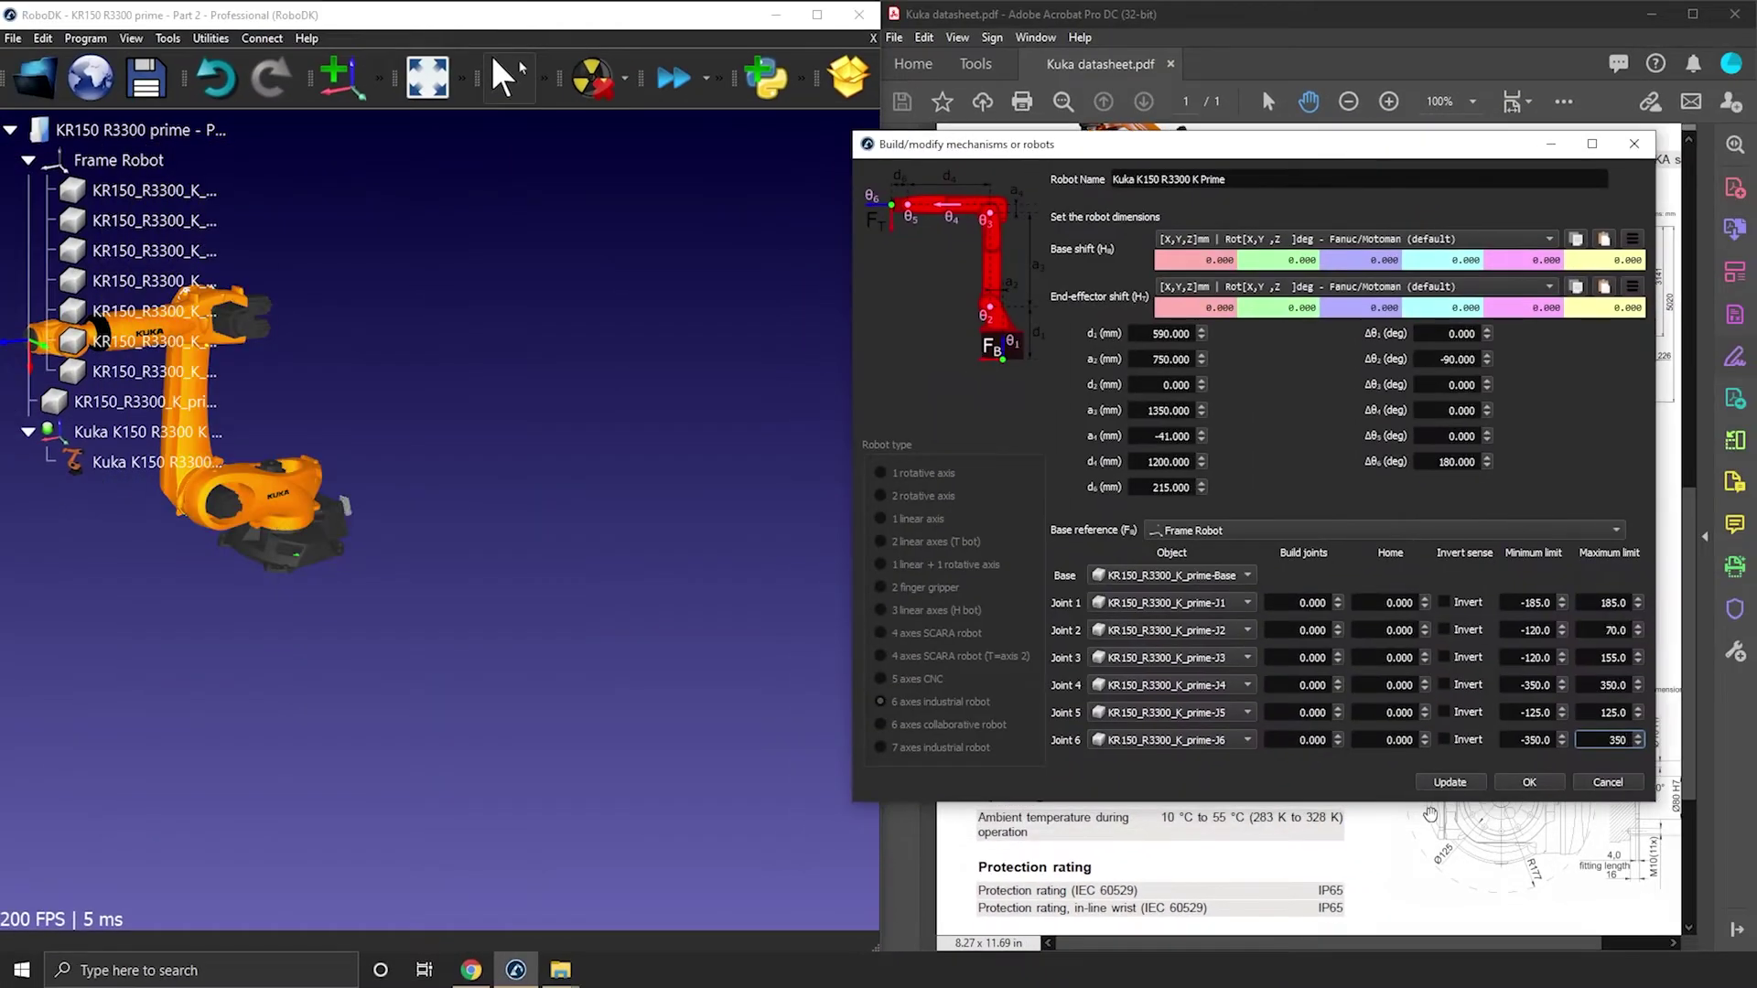
{"action": "left_click", "coordinate": [1449, 783]}
- Open the Kuka robot's jog controls and rotate joint 1 to about -108 degrees to check its motion
{"action": "left_click_drag", "start_coordinate": [382, 687], "coordinate": [366, 554]}
{"action": "left_click_drag", "start_coordinate": [1166, 154], "coordinate": [1232, 149]}
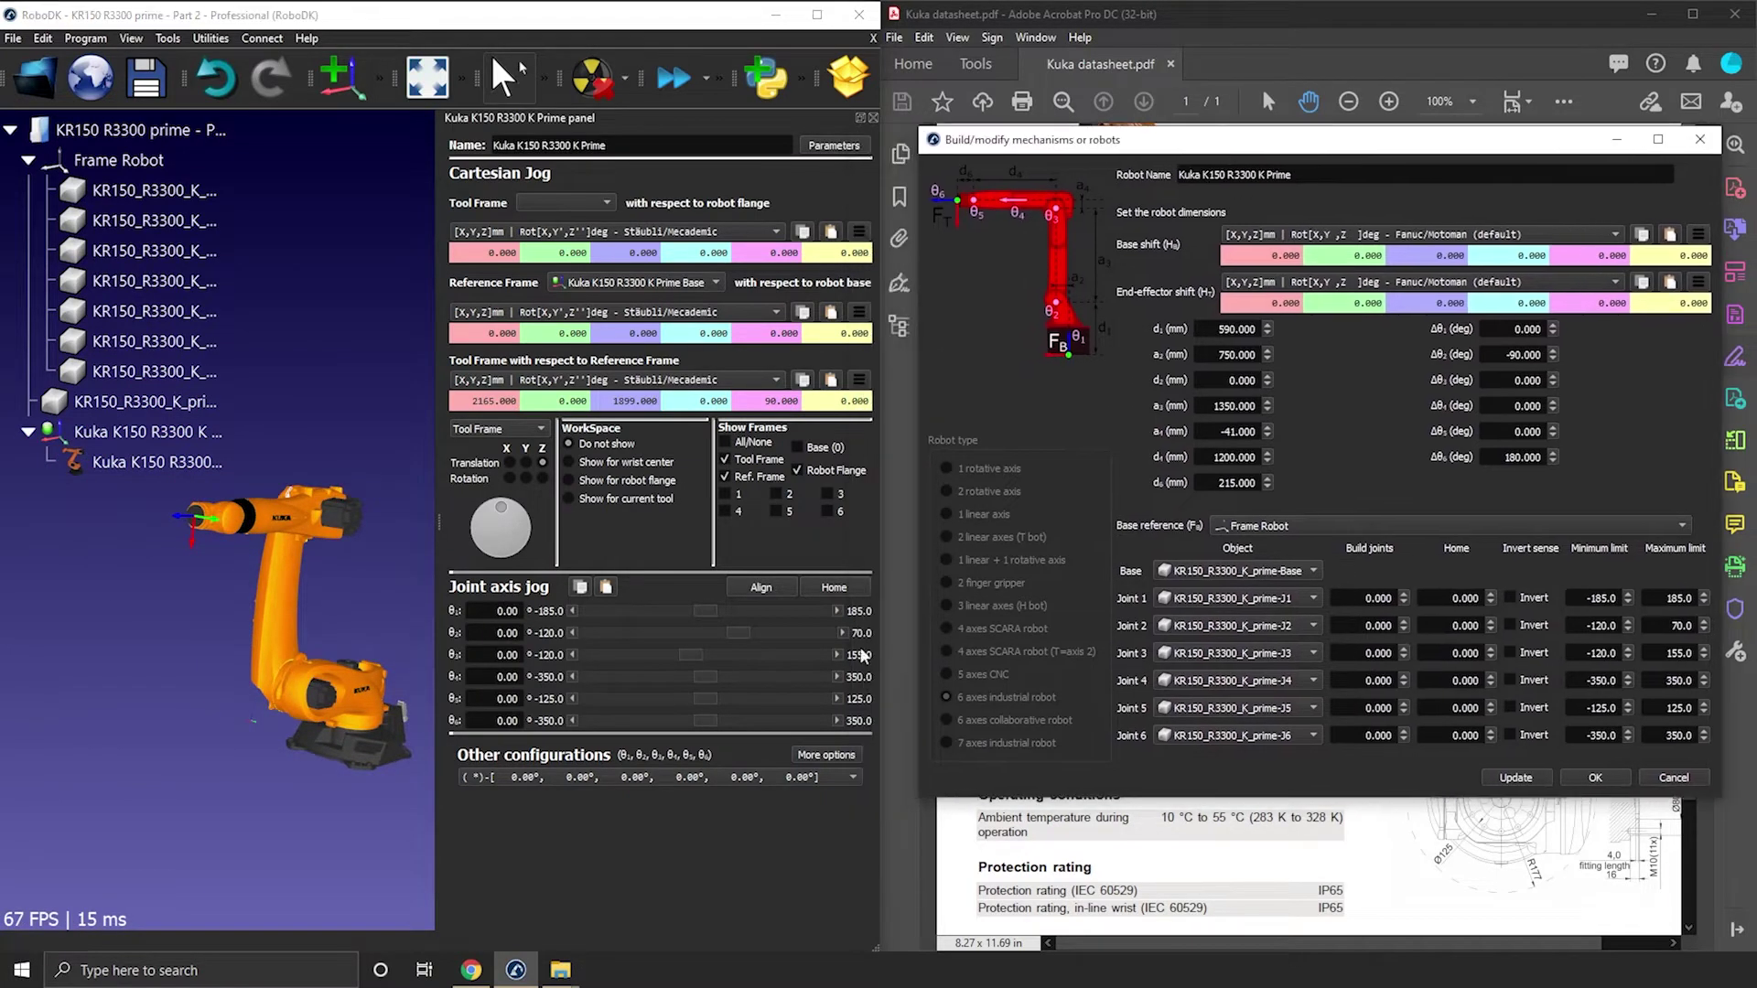
{"action": "left_click_drag", "start_coordinate": [707, 610], "coordinate": [638, 611]}
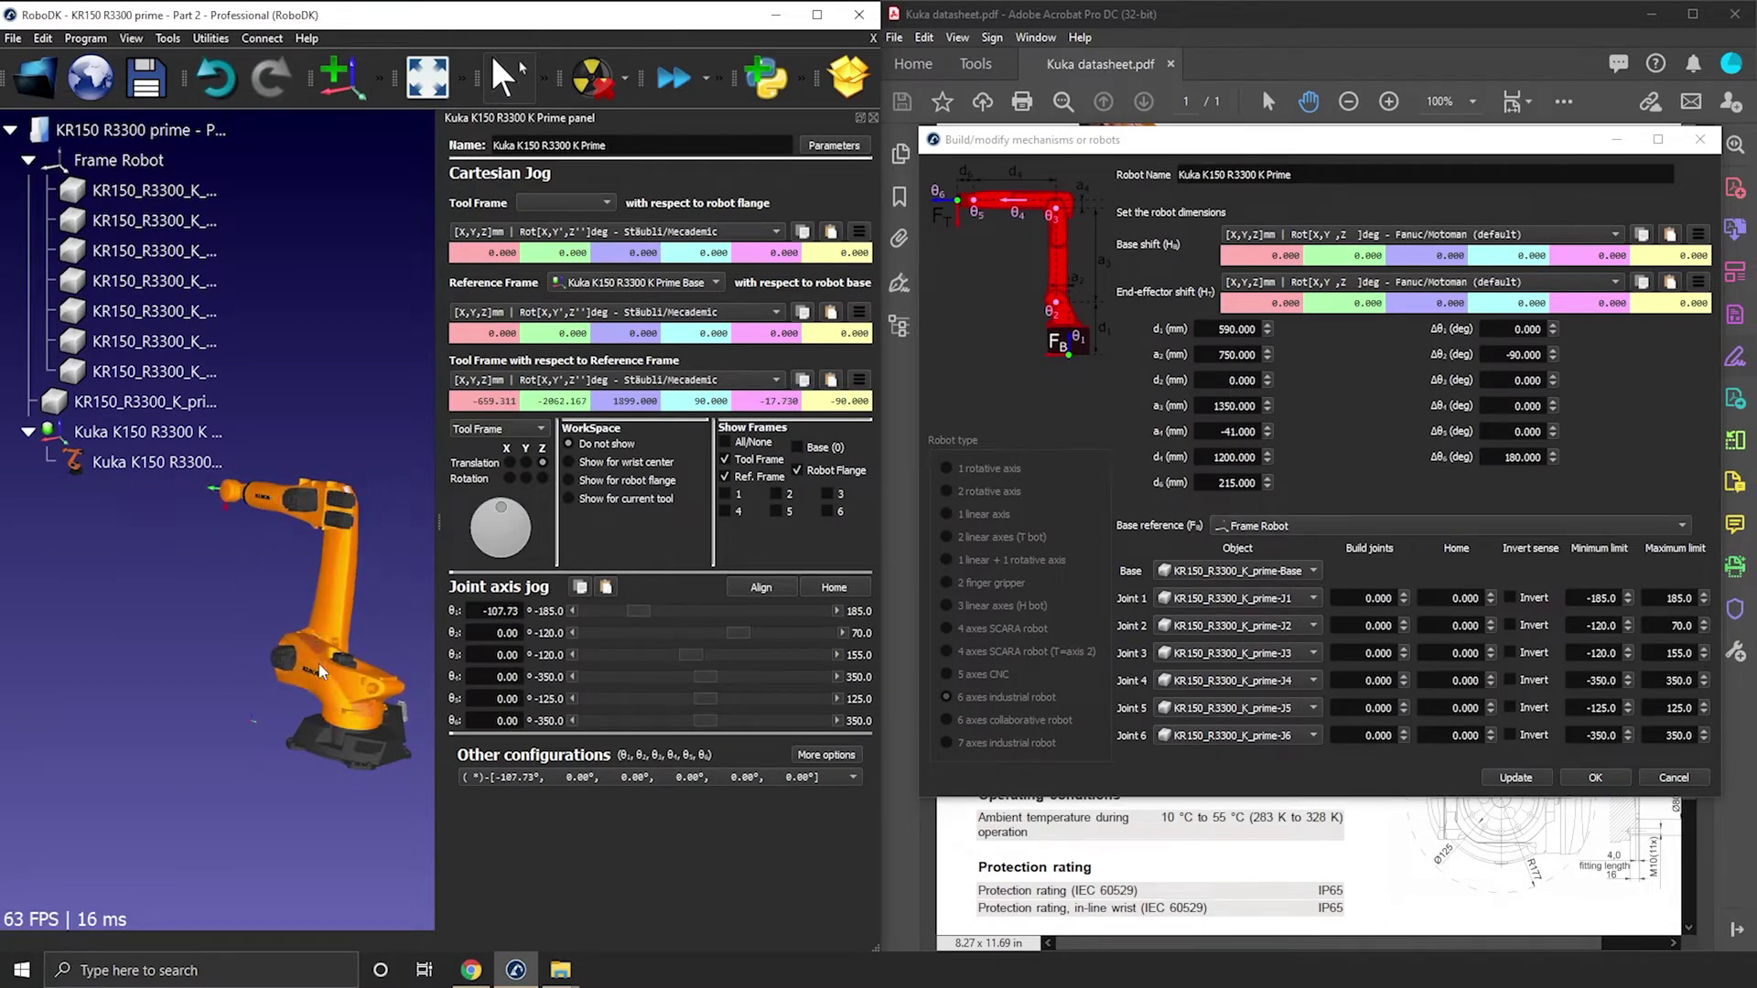
{"action": "left_click_drag", "start_coordinate": [512, 640], "coordinate": [346, 703]}
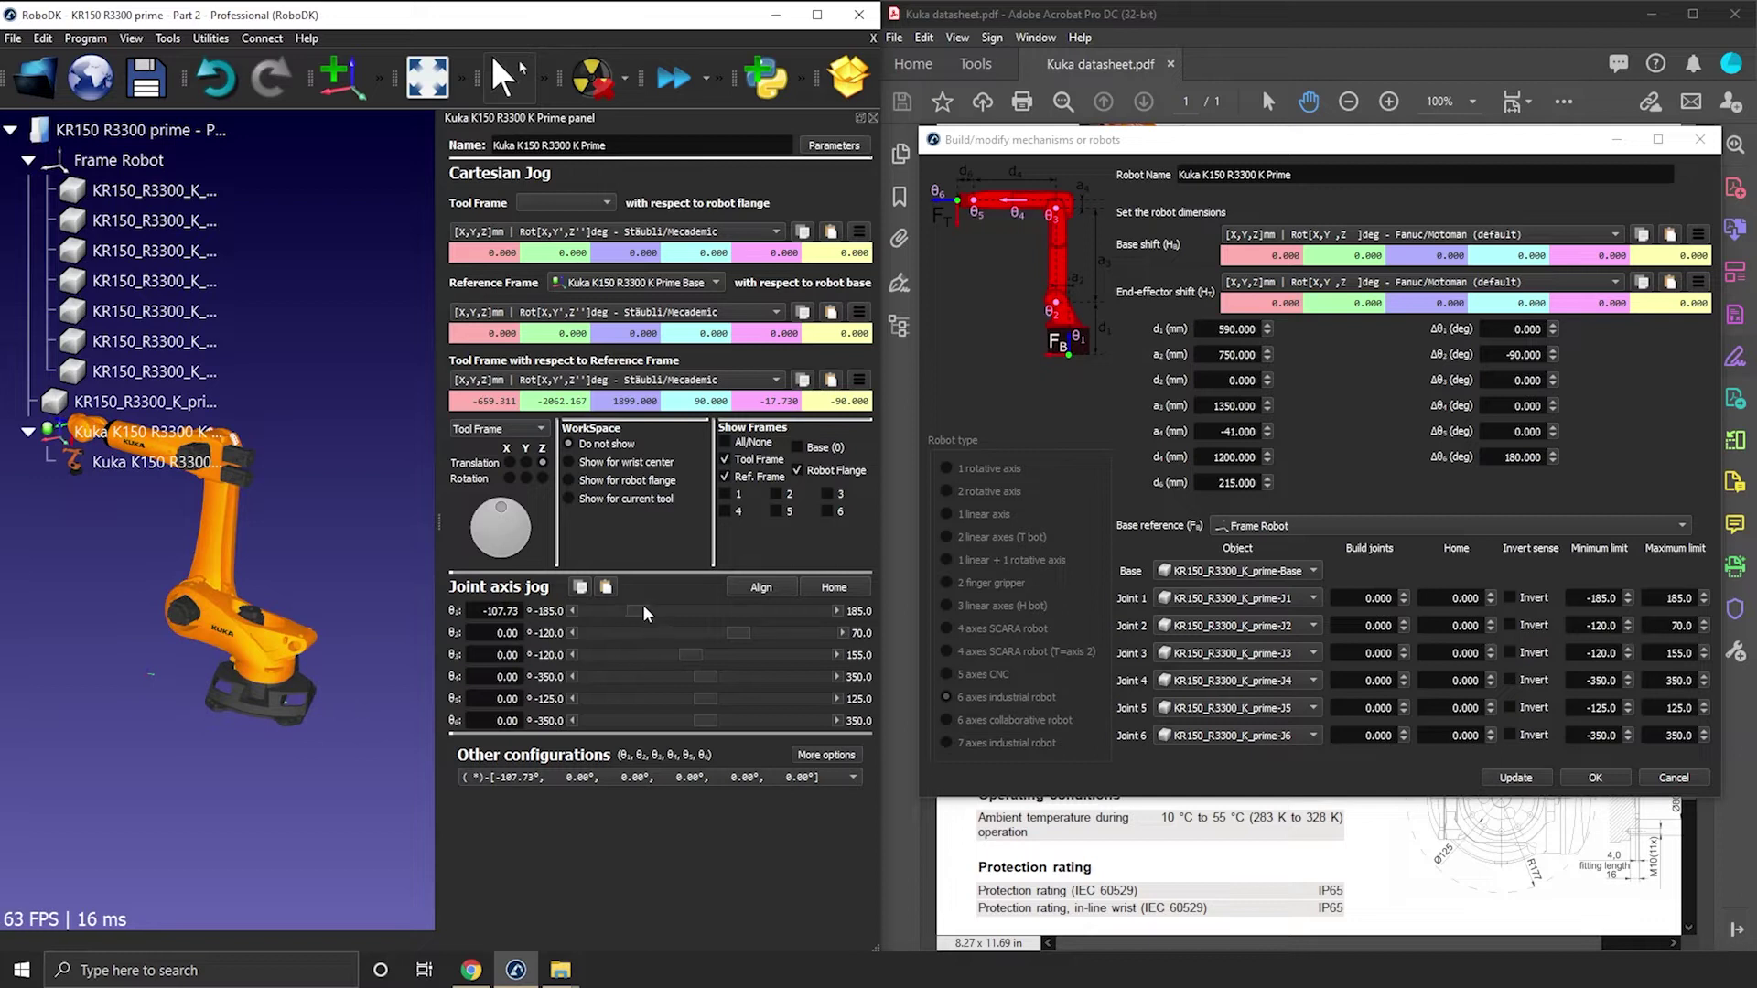
- Jog joint 1 to about -8 degrees and joint 2 to about -32 degrees to check their rotation directions
{"action": "mouse_move", "coordinate": [638, 610]}
{"action": "left_mouse_down"}
{"action": "mouse_move", "coordinate": [595, 611]}
{"action": "mouse_move", "coordinate": [871, 632]}
{"action": "mouse_move", "coordinate": [736, 641]}
{"action": "mouse_move", "coordinate": [838, 652]}
{"action": "mouse_move", "coordinate": [546, 648]}
{"action": "mouse_move", "coordinate": [529, 632]}
{"action": "mouse_move", "coordinate": [628, 631]}
{"action": "left_mouse_up"}
{"action": "left_click_drag", "start_coordinate": [351, 577], "coordinate": [419, 651]}
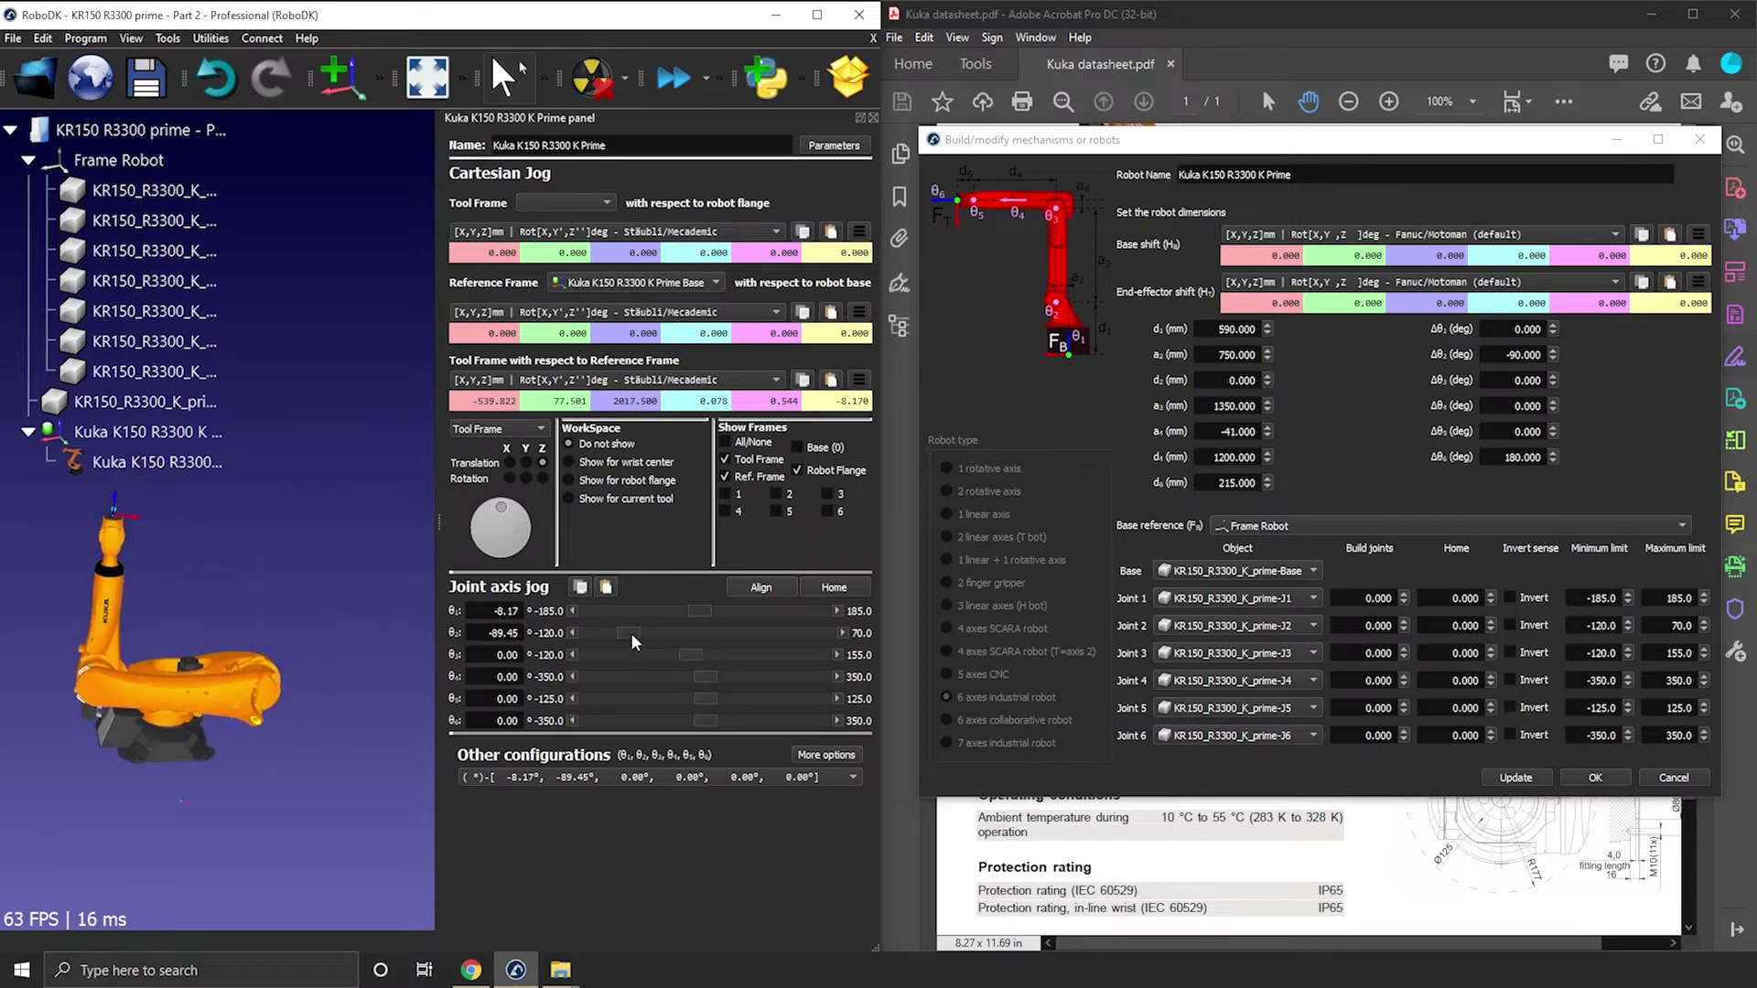
{"action": "left_click_drag", "start_coordinate": [629, 634], "coordinate": [698, 639]}
{"action": "left_click_drag", "start_coordinate": [192, 631], "coordinate": [511, 588]}
- Invert the sense of Joint 2 and update the robot
{"action": "left_click_drag", "start_coordinate": [1124, 144], "coordinate": [1093, 87]}
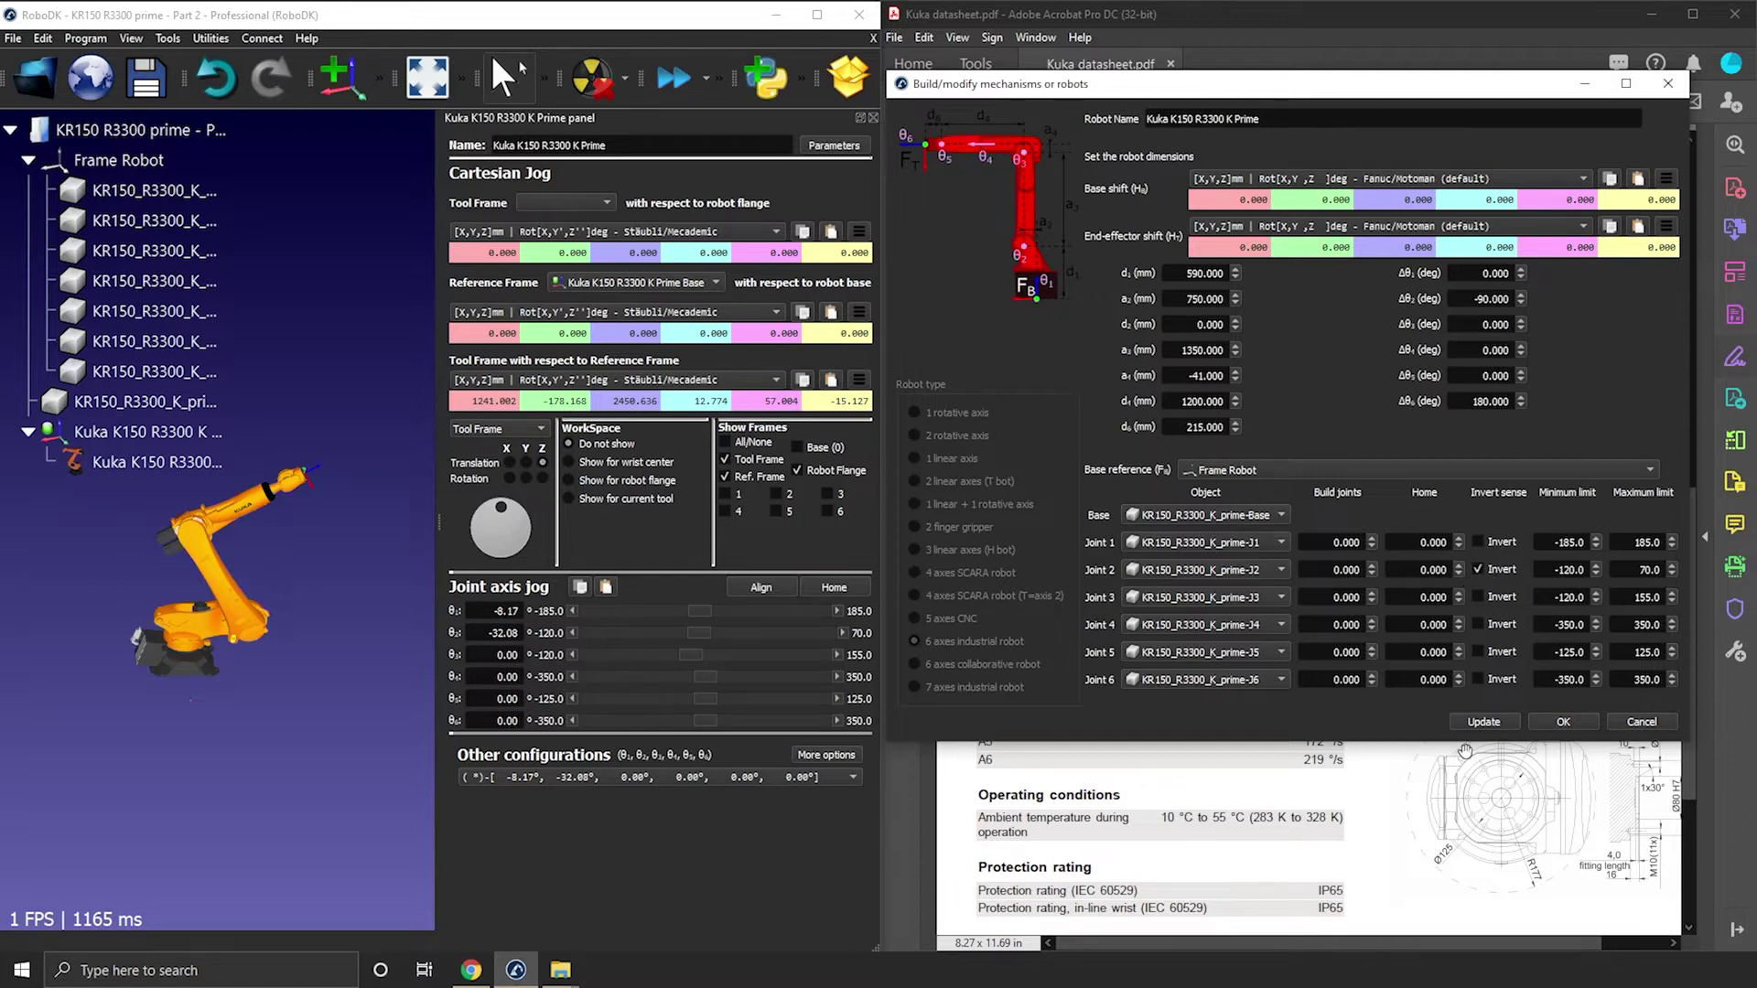
{"action": "left_click", "coordinate": [1474, 723]}
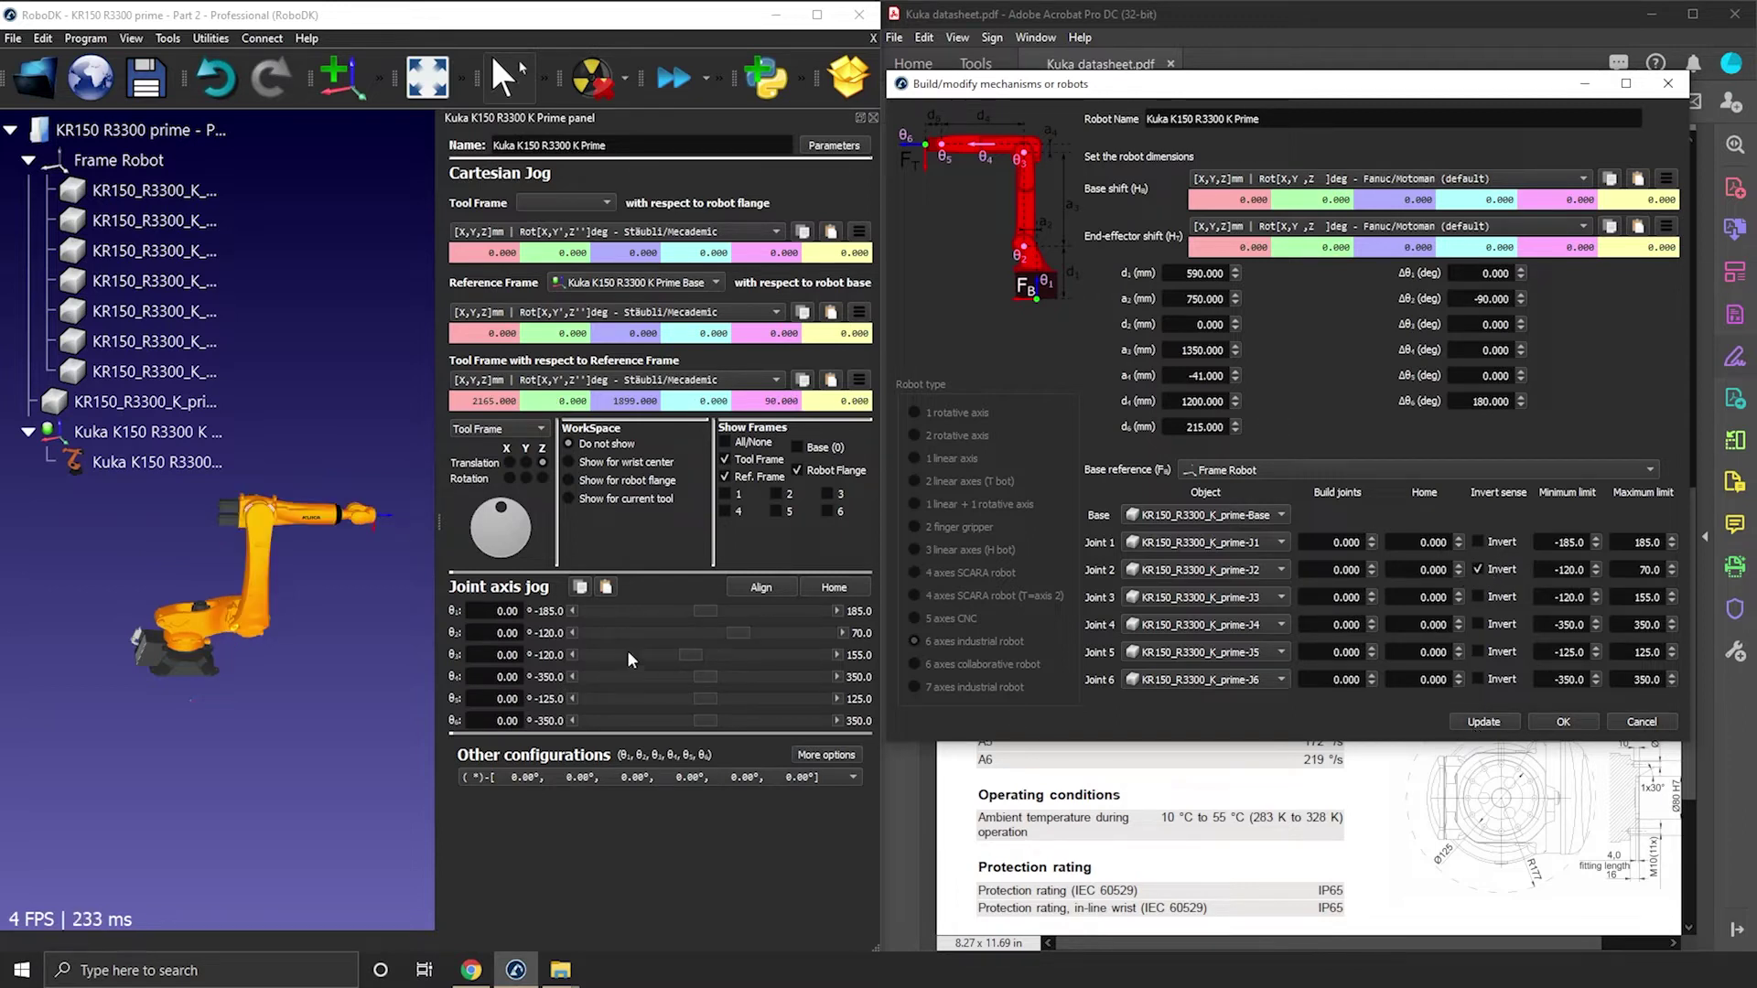
- Test joint 2 in both directions, returning the robot home in between and ending at about -81 degrees
{"action": "left_click_drag", "start_coordinate": [717, 640], "coordinate": [636, 623]}
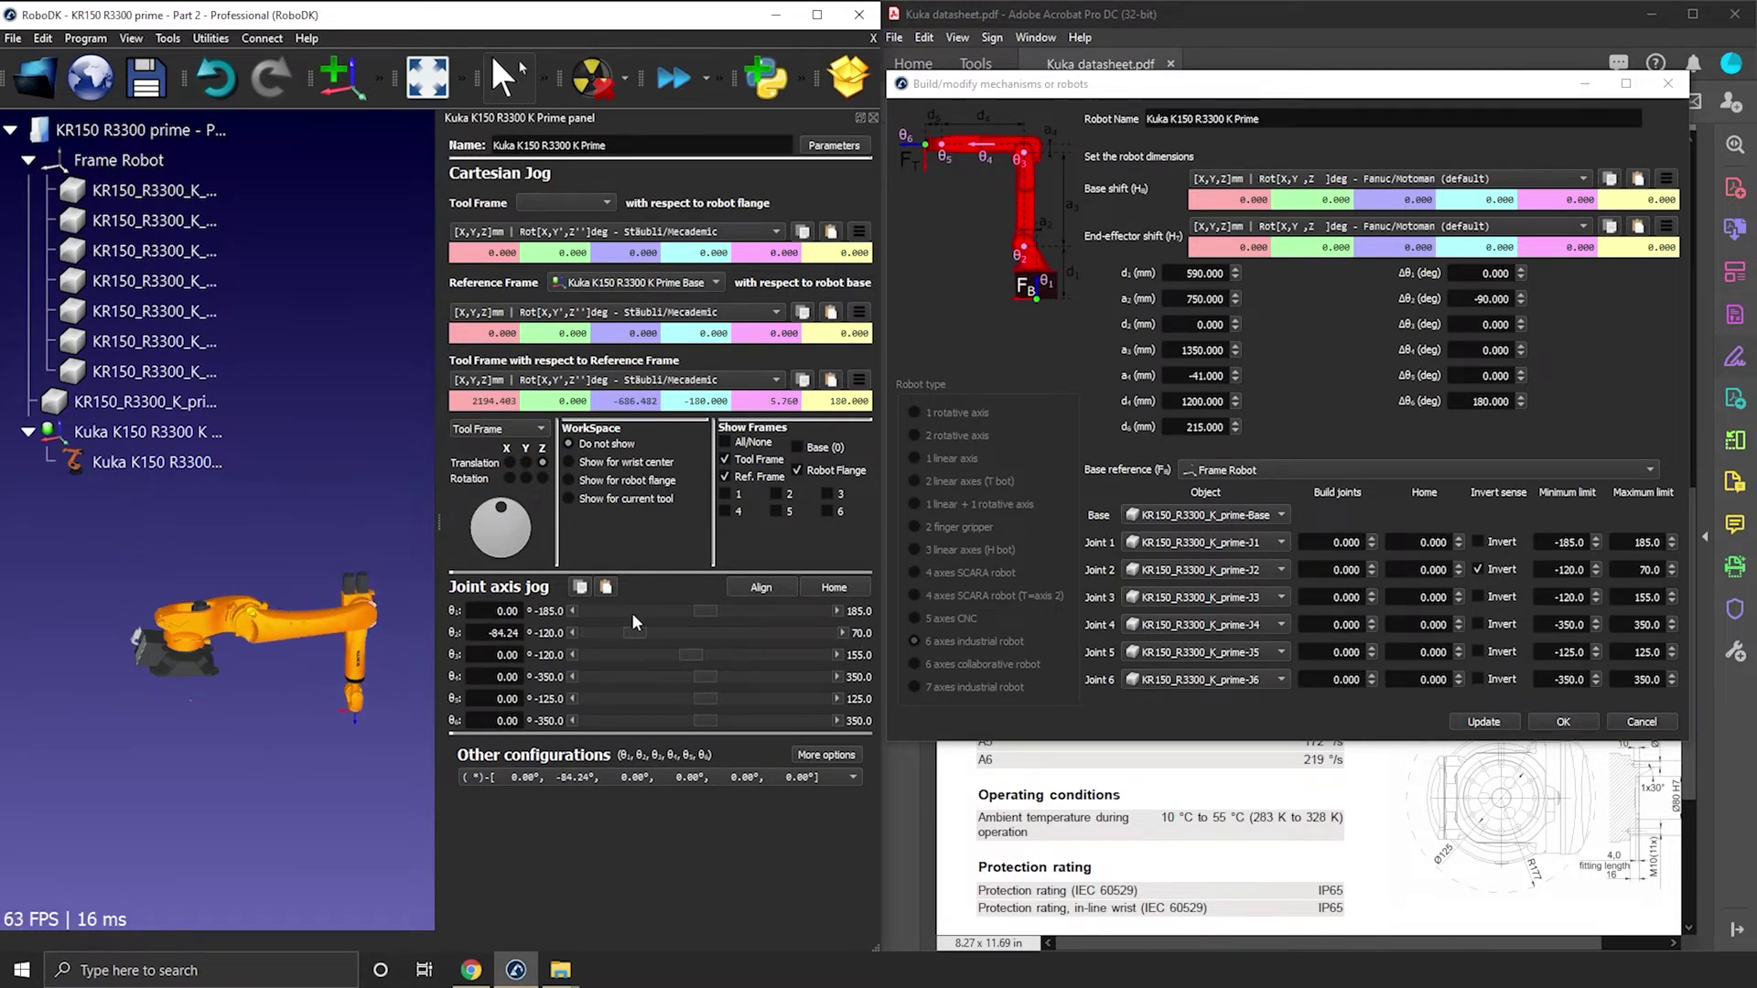
{"action": "left_click", "coordinate": [837, 588]}
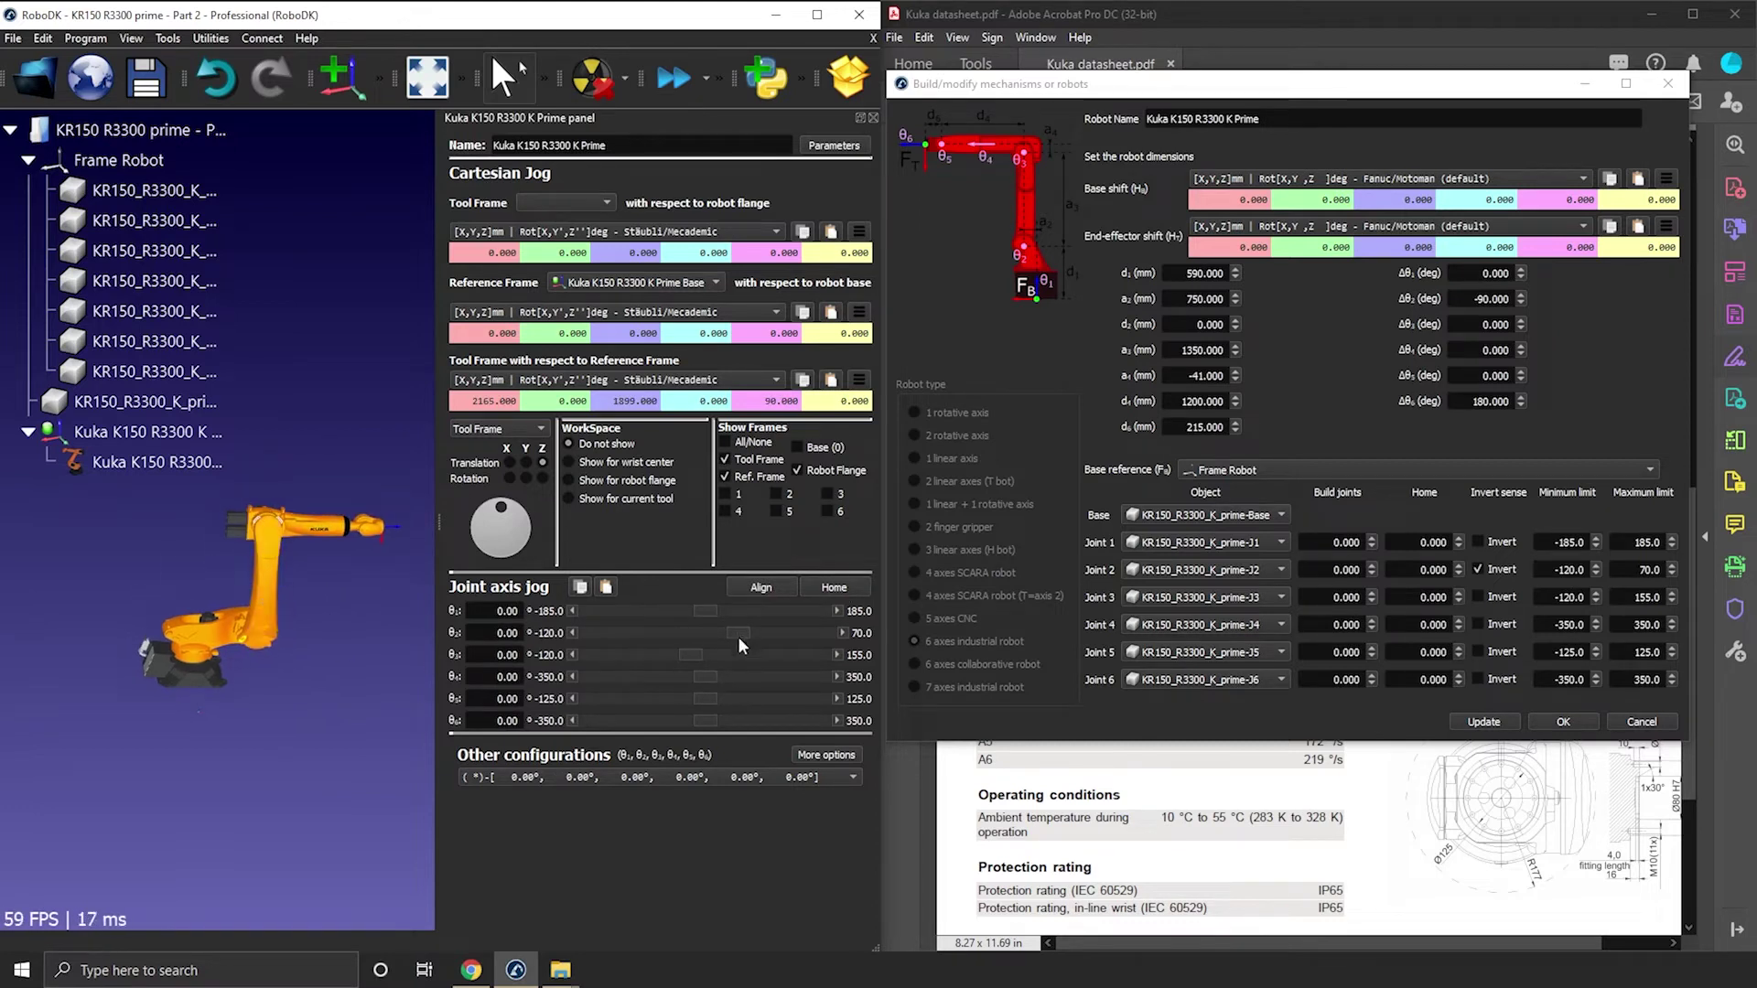
{"action": "left_click_drag", "start_coordinate": [734, 639], "coordinate": [819, 638]}
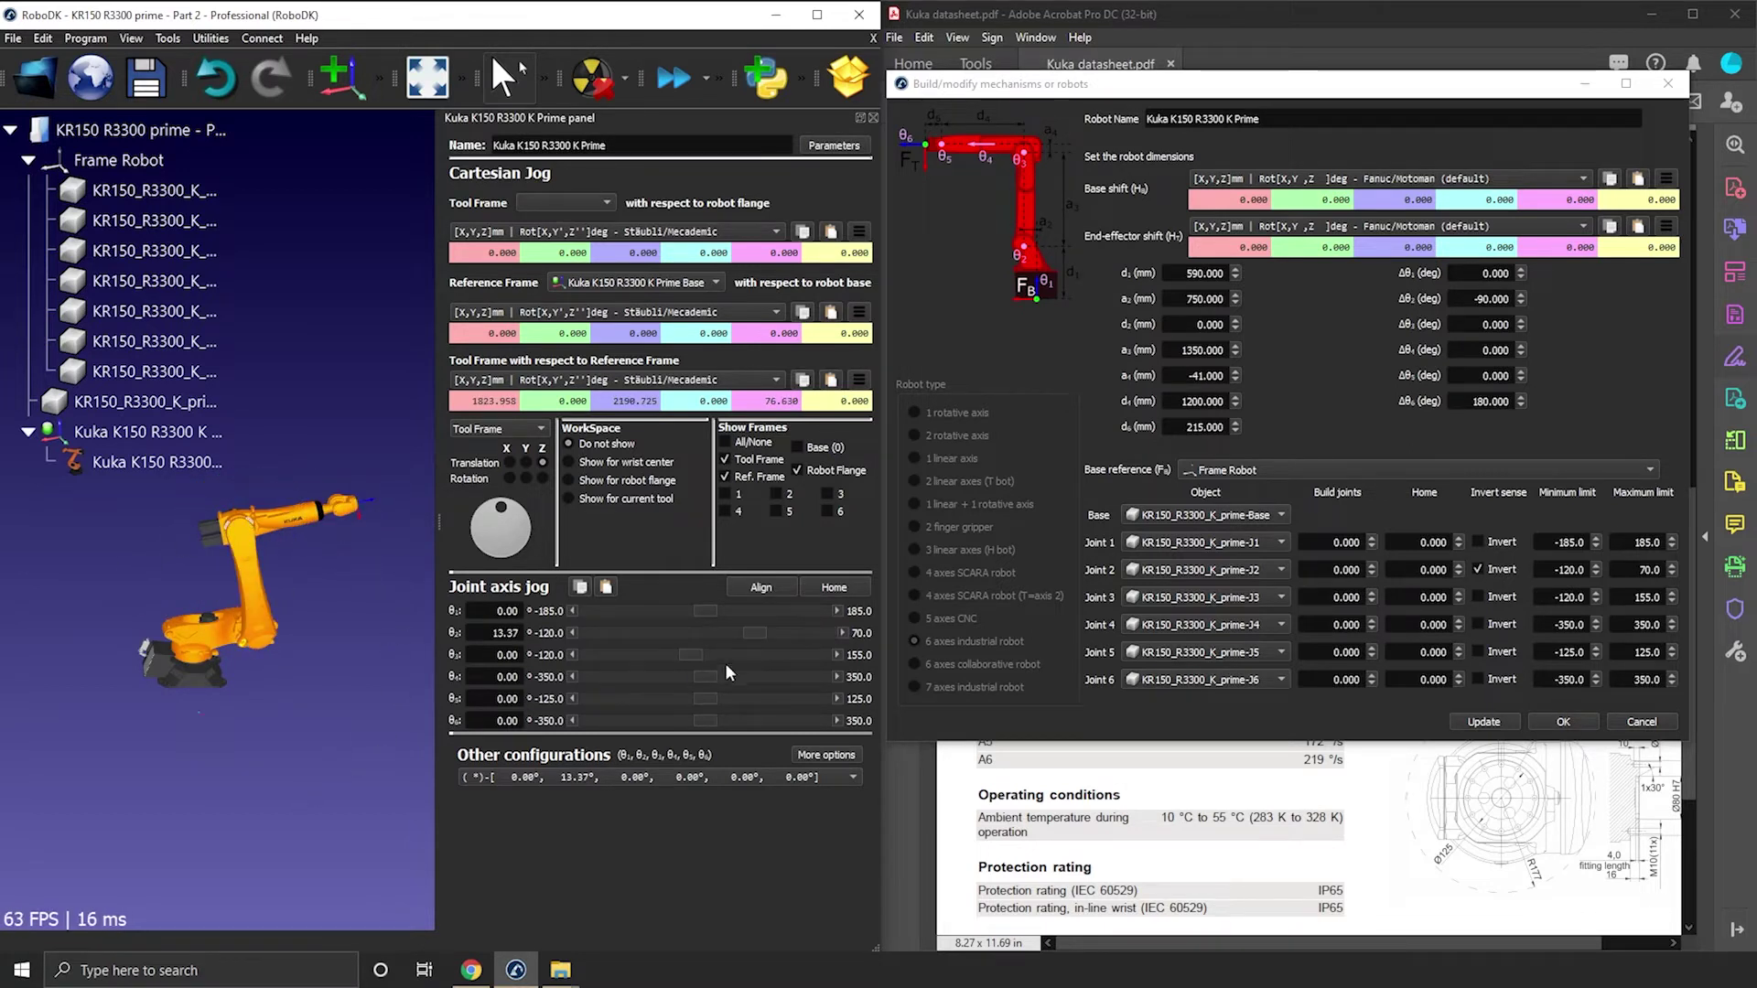
{"action": "left_click_drag", "start_coordinate": [750, 632], "coordinate": [640, 632]}
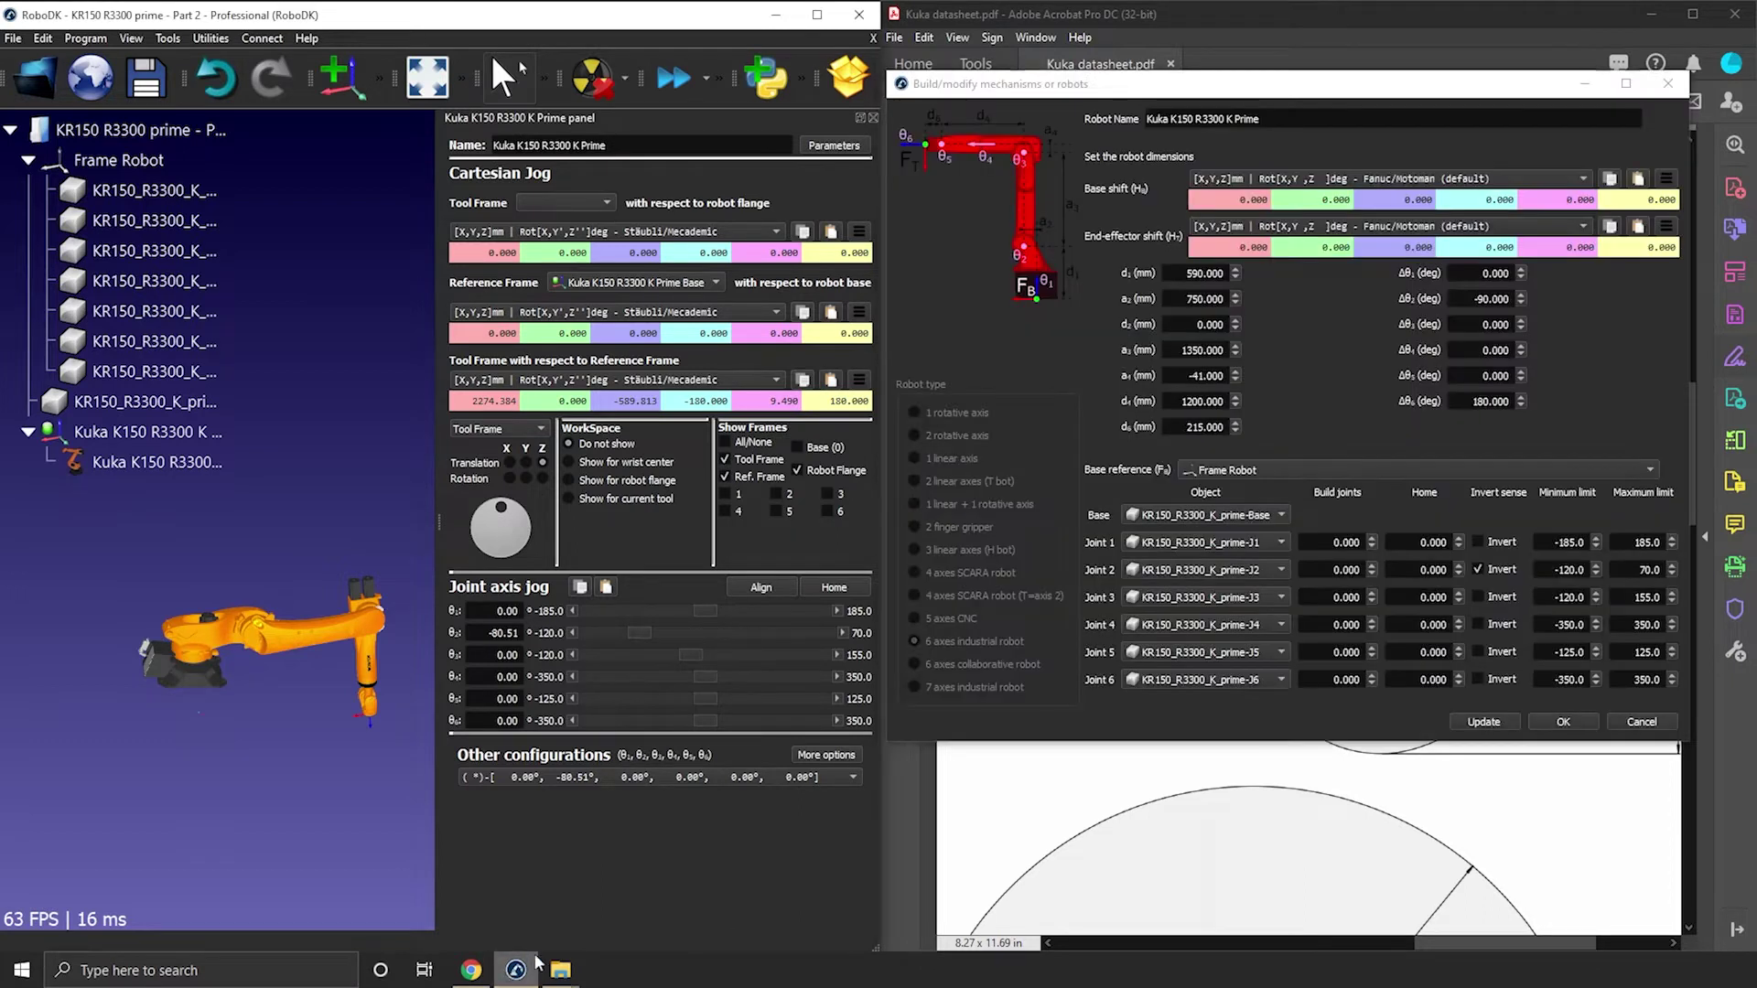
- Clear the inverted sense of Joint 2 and update the robot
{"action": "left_click", "coordinate": [515, 970]}
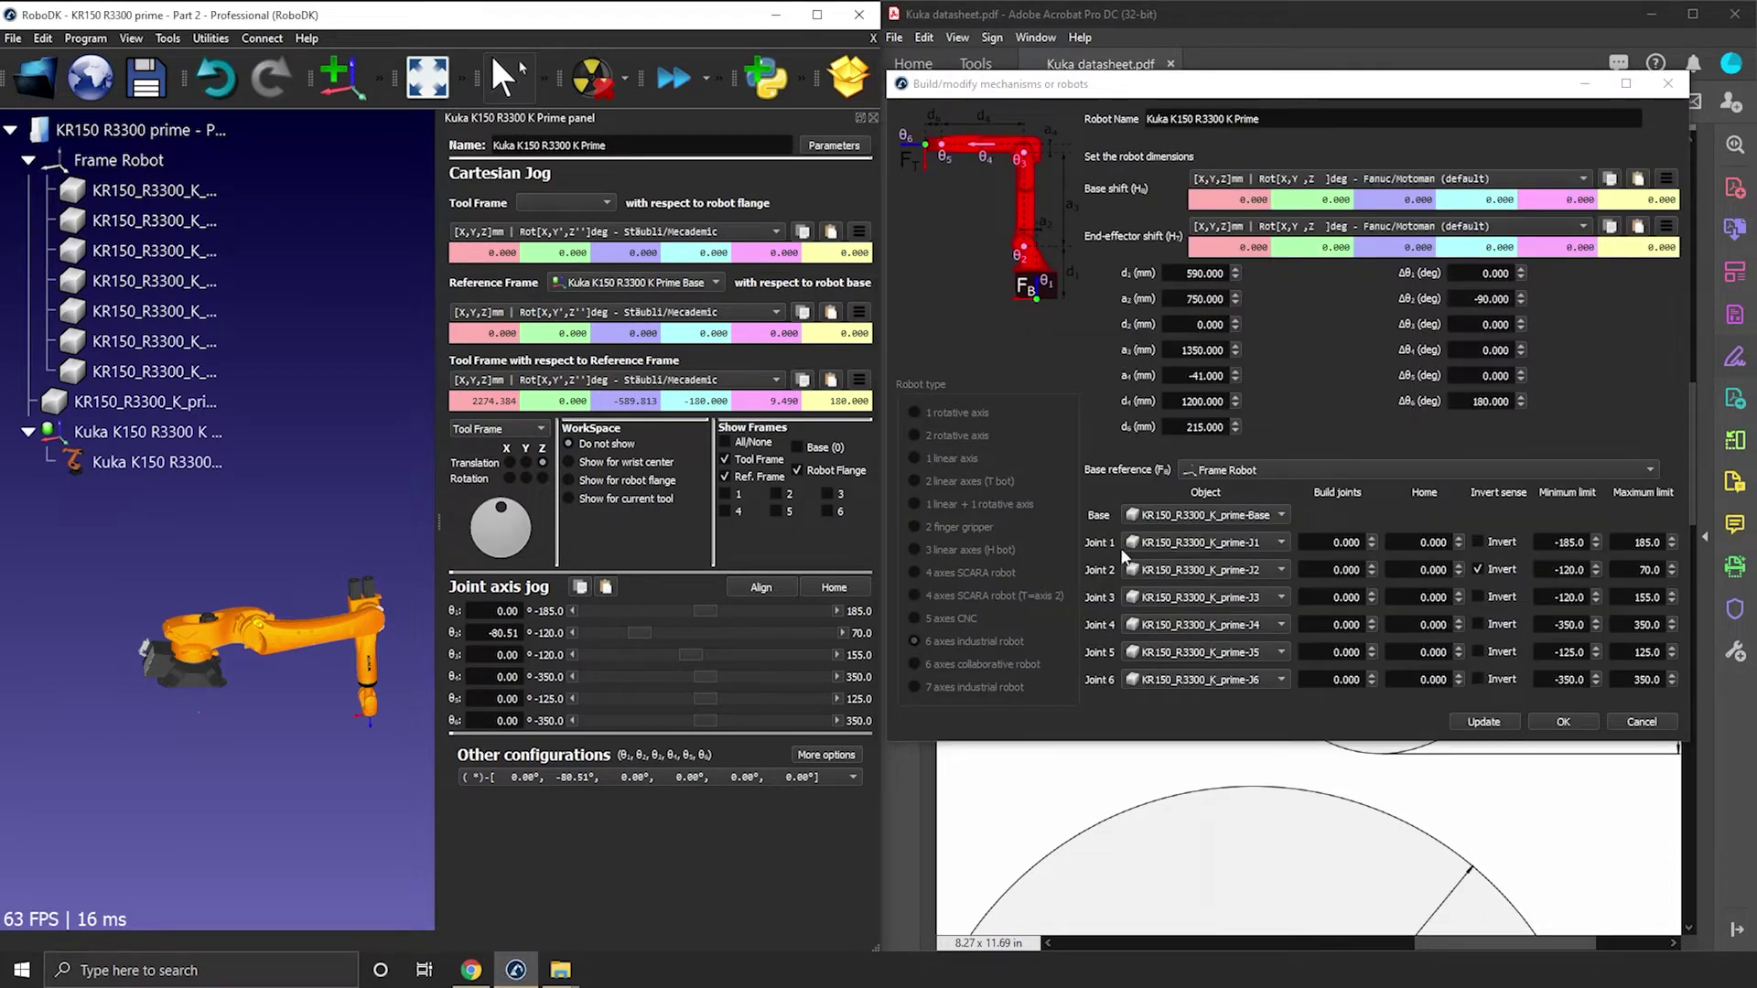
{"action": "left_click", "coordinate": [1488, 571]}
{"action": "left_click", "coordinate": [1484, 723]}
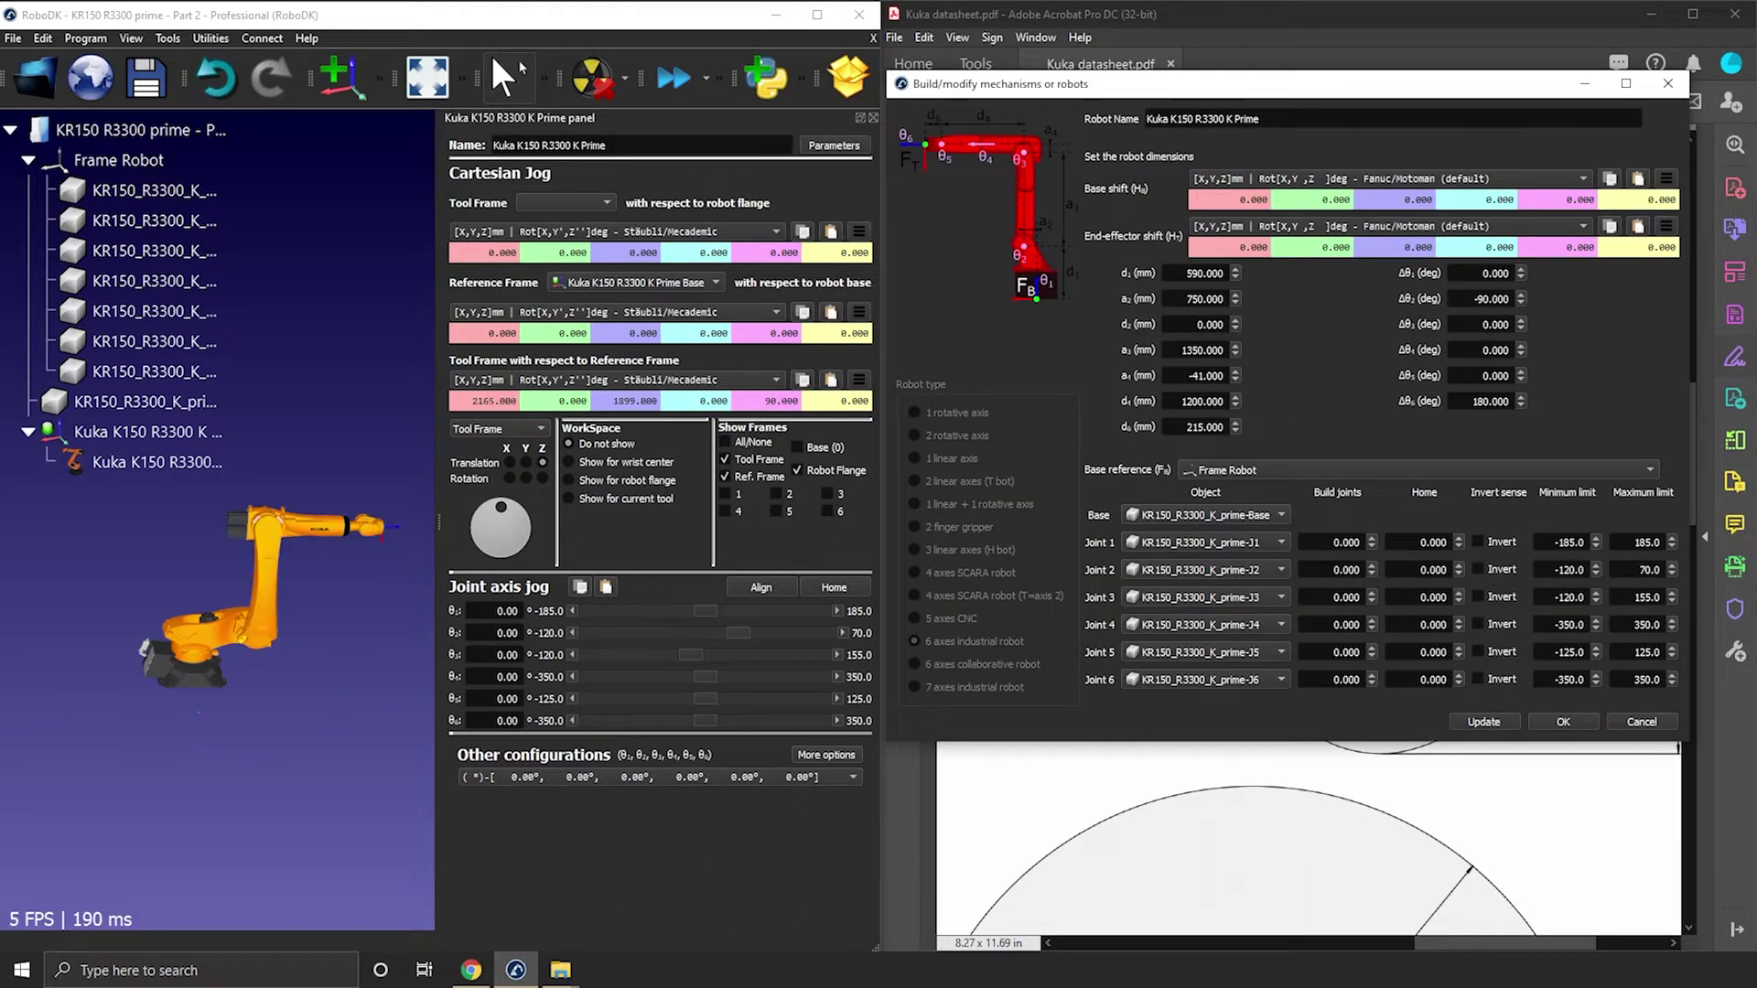
- Minimize the mechanism dialog, jog joint 2 to compare its motion with the datasheet drawing, and return the robot home
{"action": "left_click_drag", "start_coordinate": [1570, 92], "coordinate": [1018, 94]}
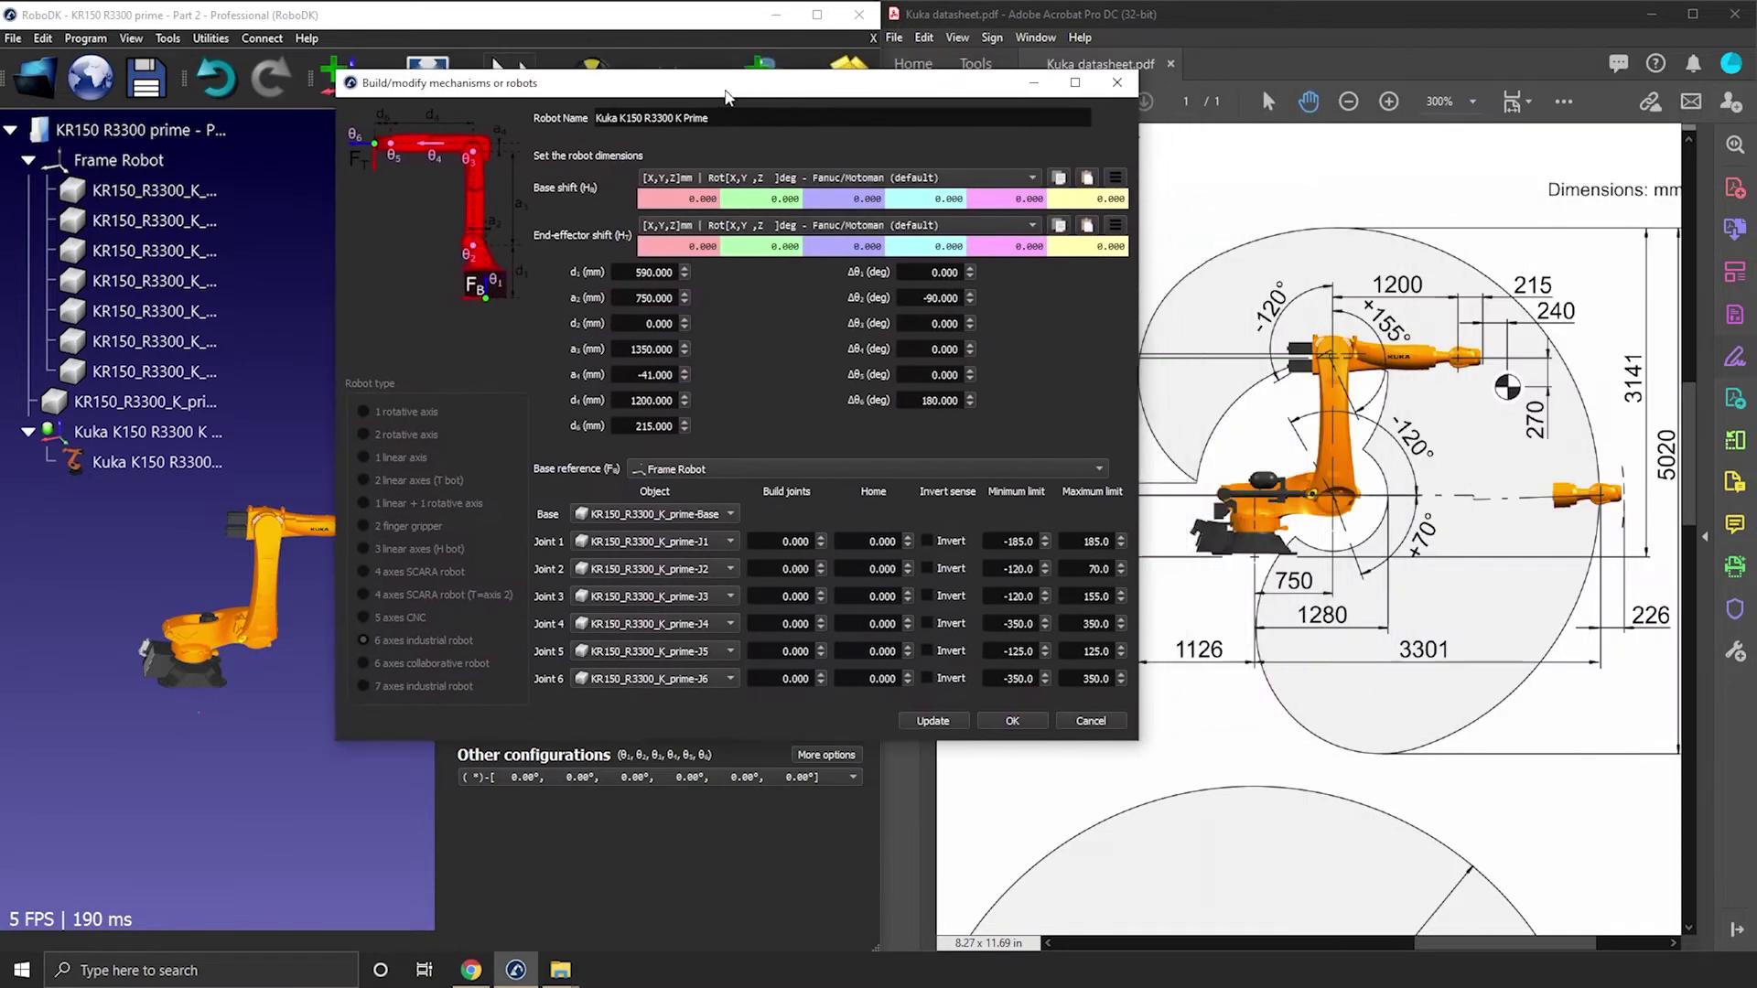
{"action": "left_click", "coordinate": [1030, 85]}
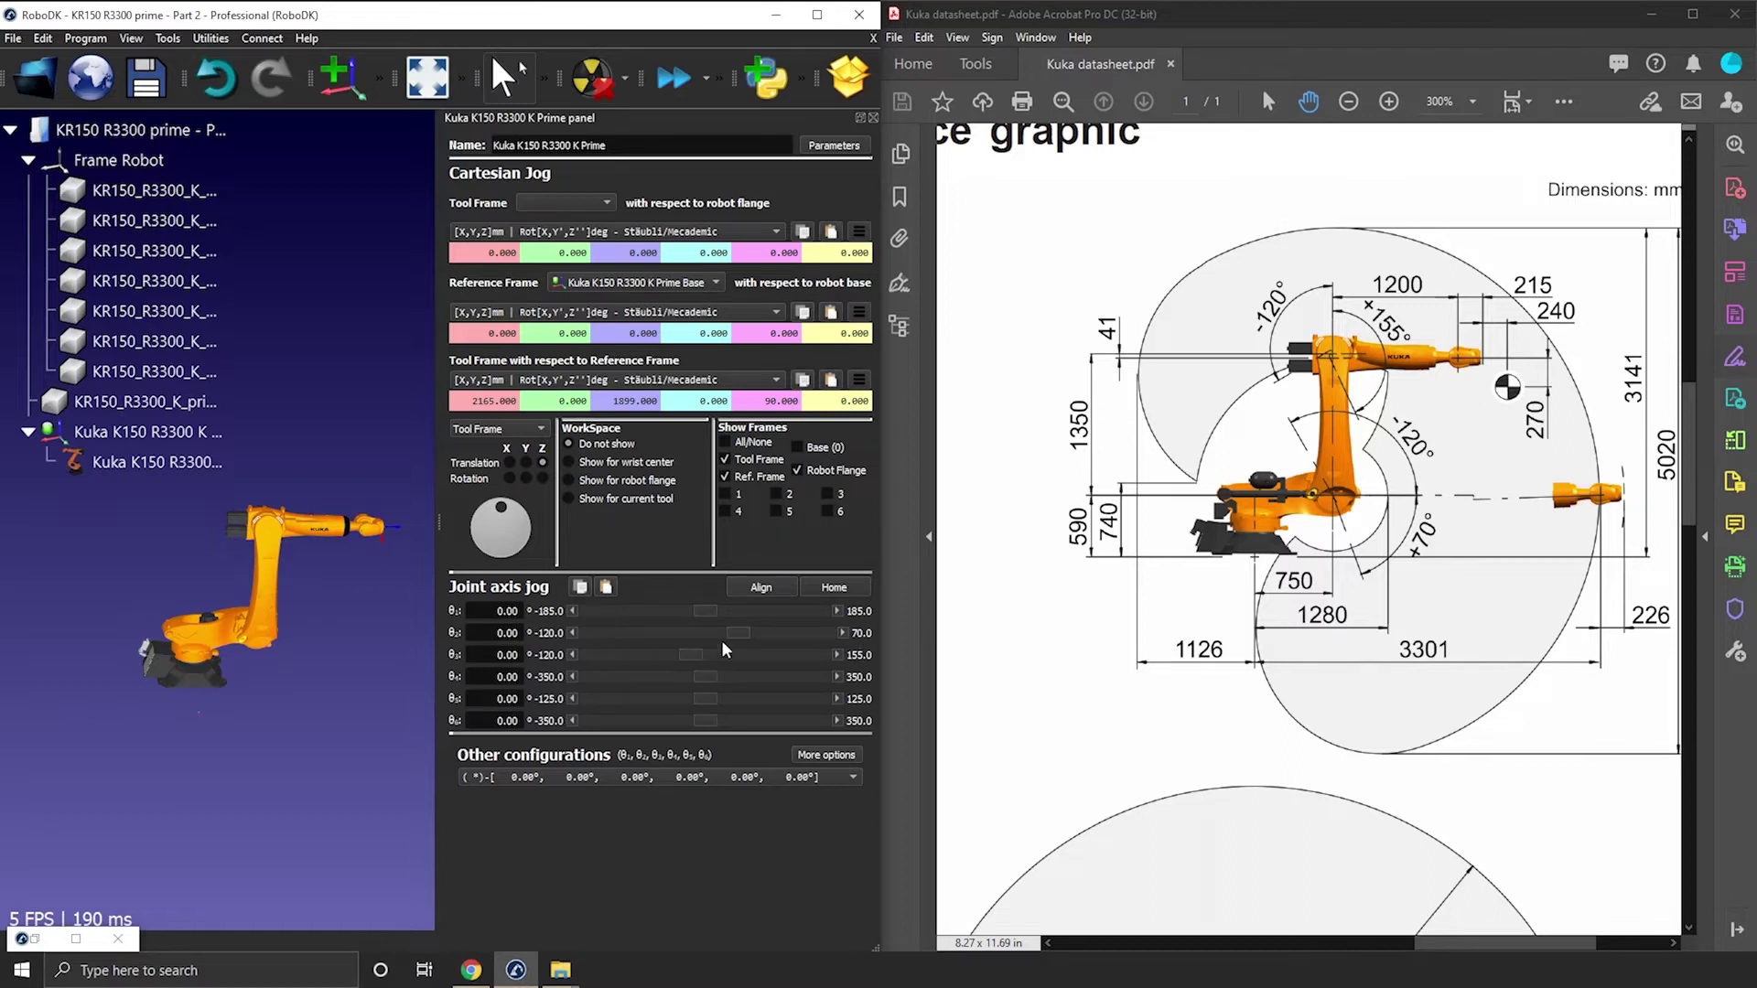
{"action": "mouse_move", "coordinate": [737, 635]}
{"action": "left_mouse_down"}
{"action": "mouse_move", "coordinate": [794, 657]}
{"action": "mouse_move", "coordinate": [716, 655]}
{"action": "left_mouse_up"}
{"action": "left_click", "coordinate": [833, 589]}
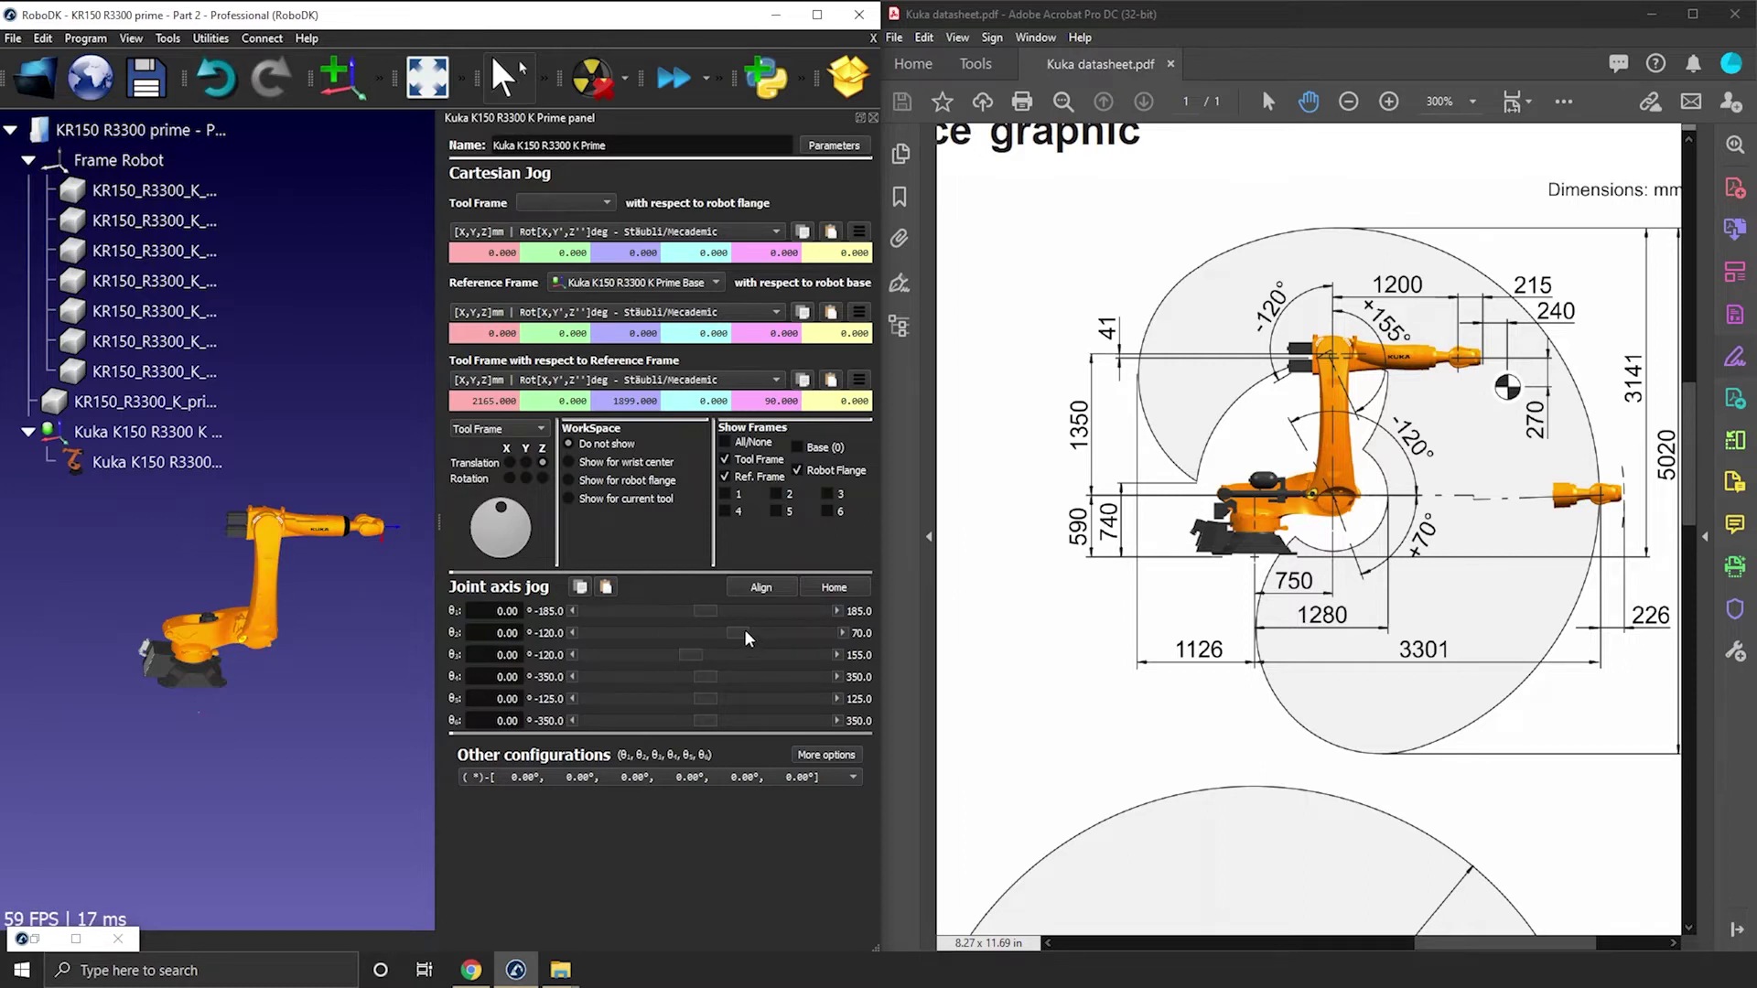
- Jog joint 2 to 70 degrees and show the link parts under Frame Robot to compare the two poses
{"action": "left_click_drag", "start_coordinate": [746, 638], "coordinate": [851, 677]}
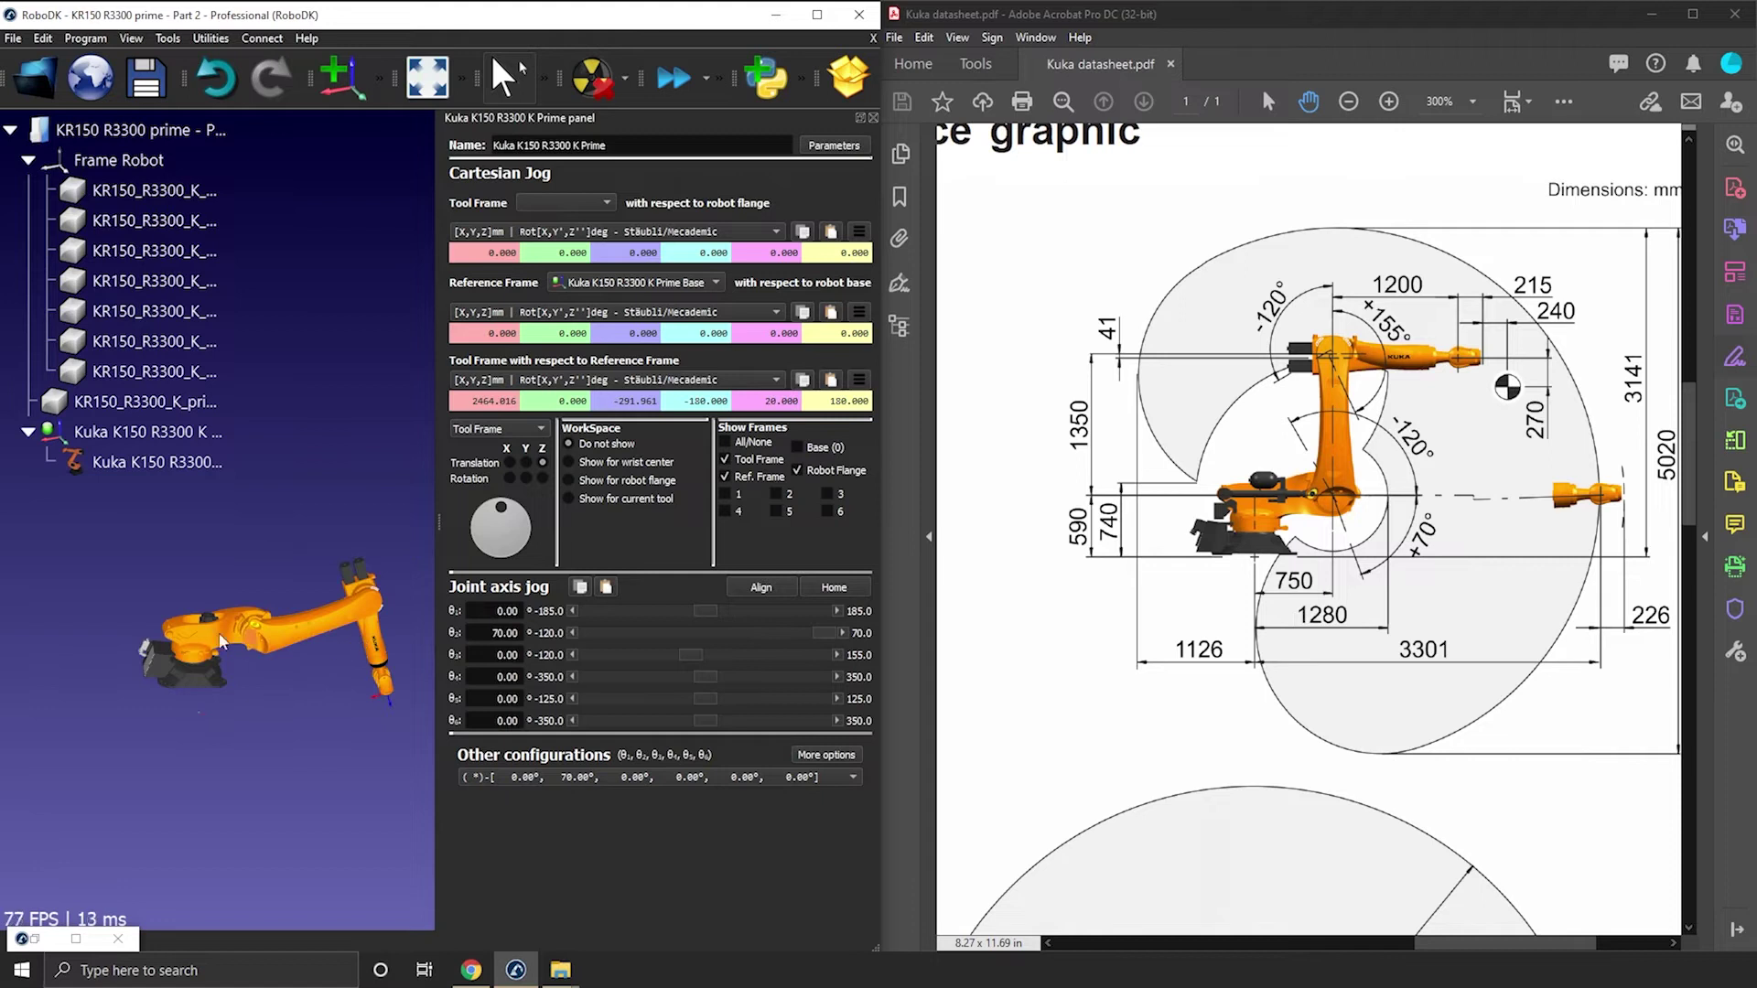
{"action": "left_click", "coordinate": [140, 371]}
{"action": "left_click", "coordinate": [140, 201], "text": "shift"}
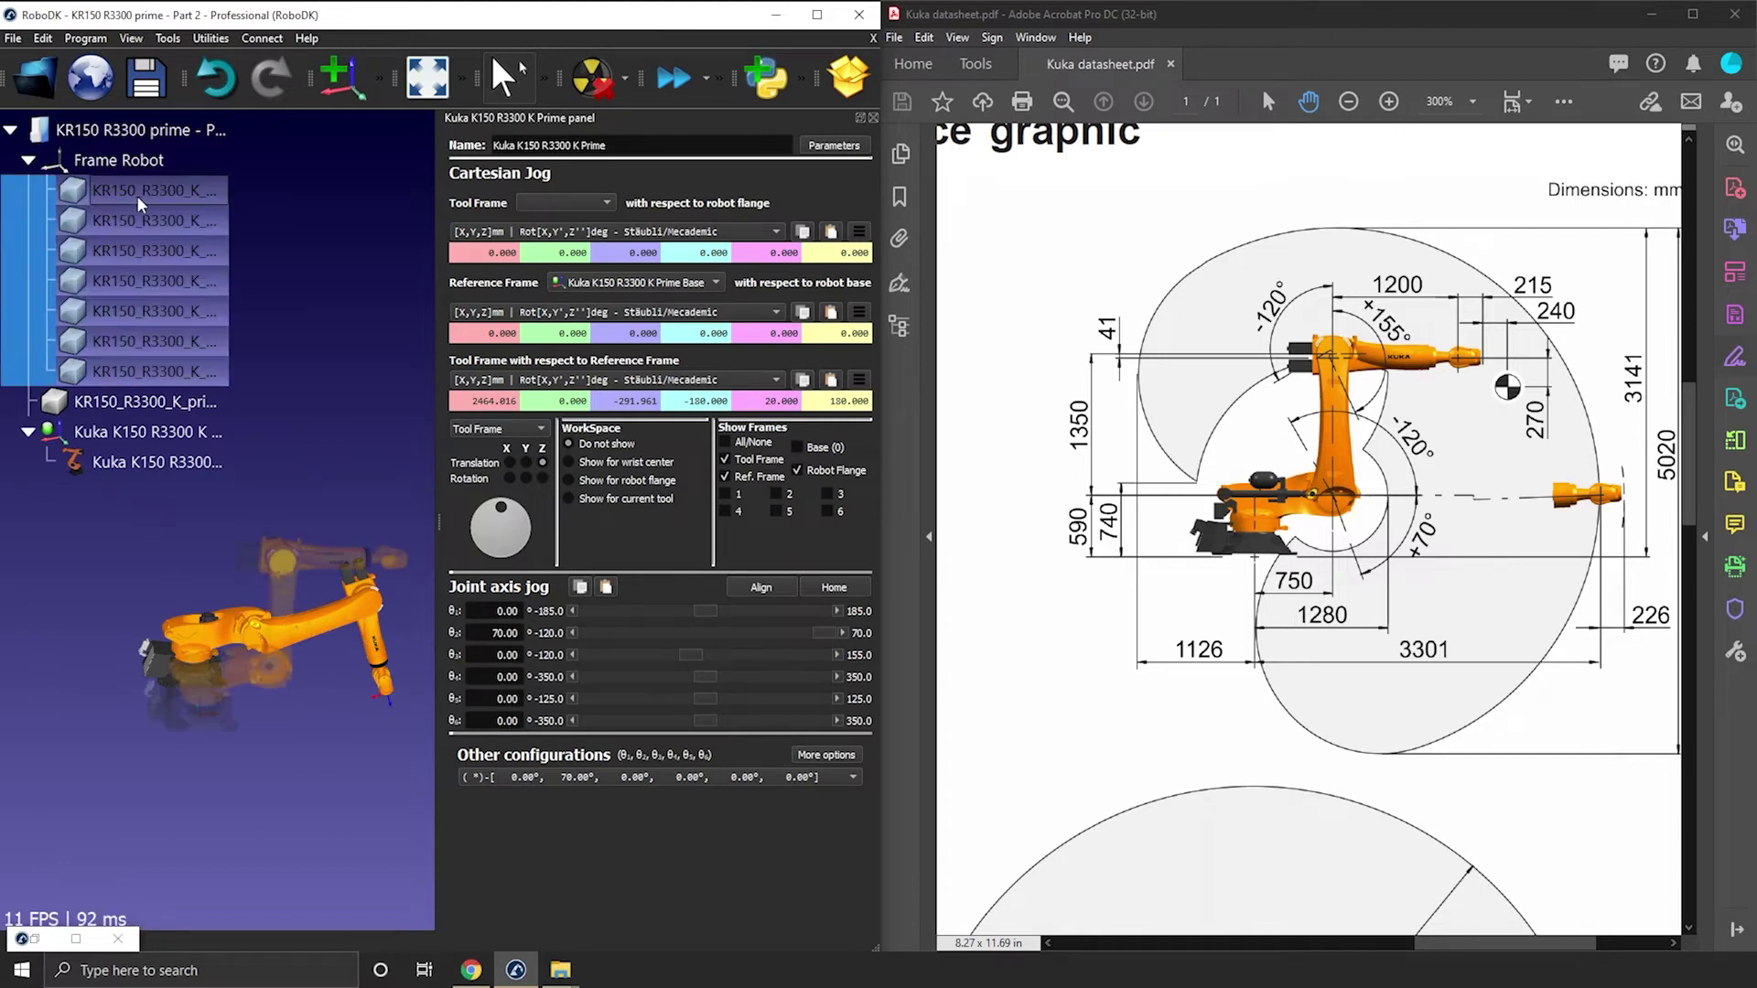
{"action": "right_click", "coordinate": [140, 203]}
{"action": "key", "text": "Escape"}
{"action": "left_click", "coordinate": [322, 644]}
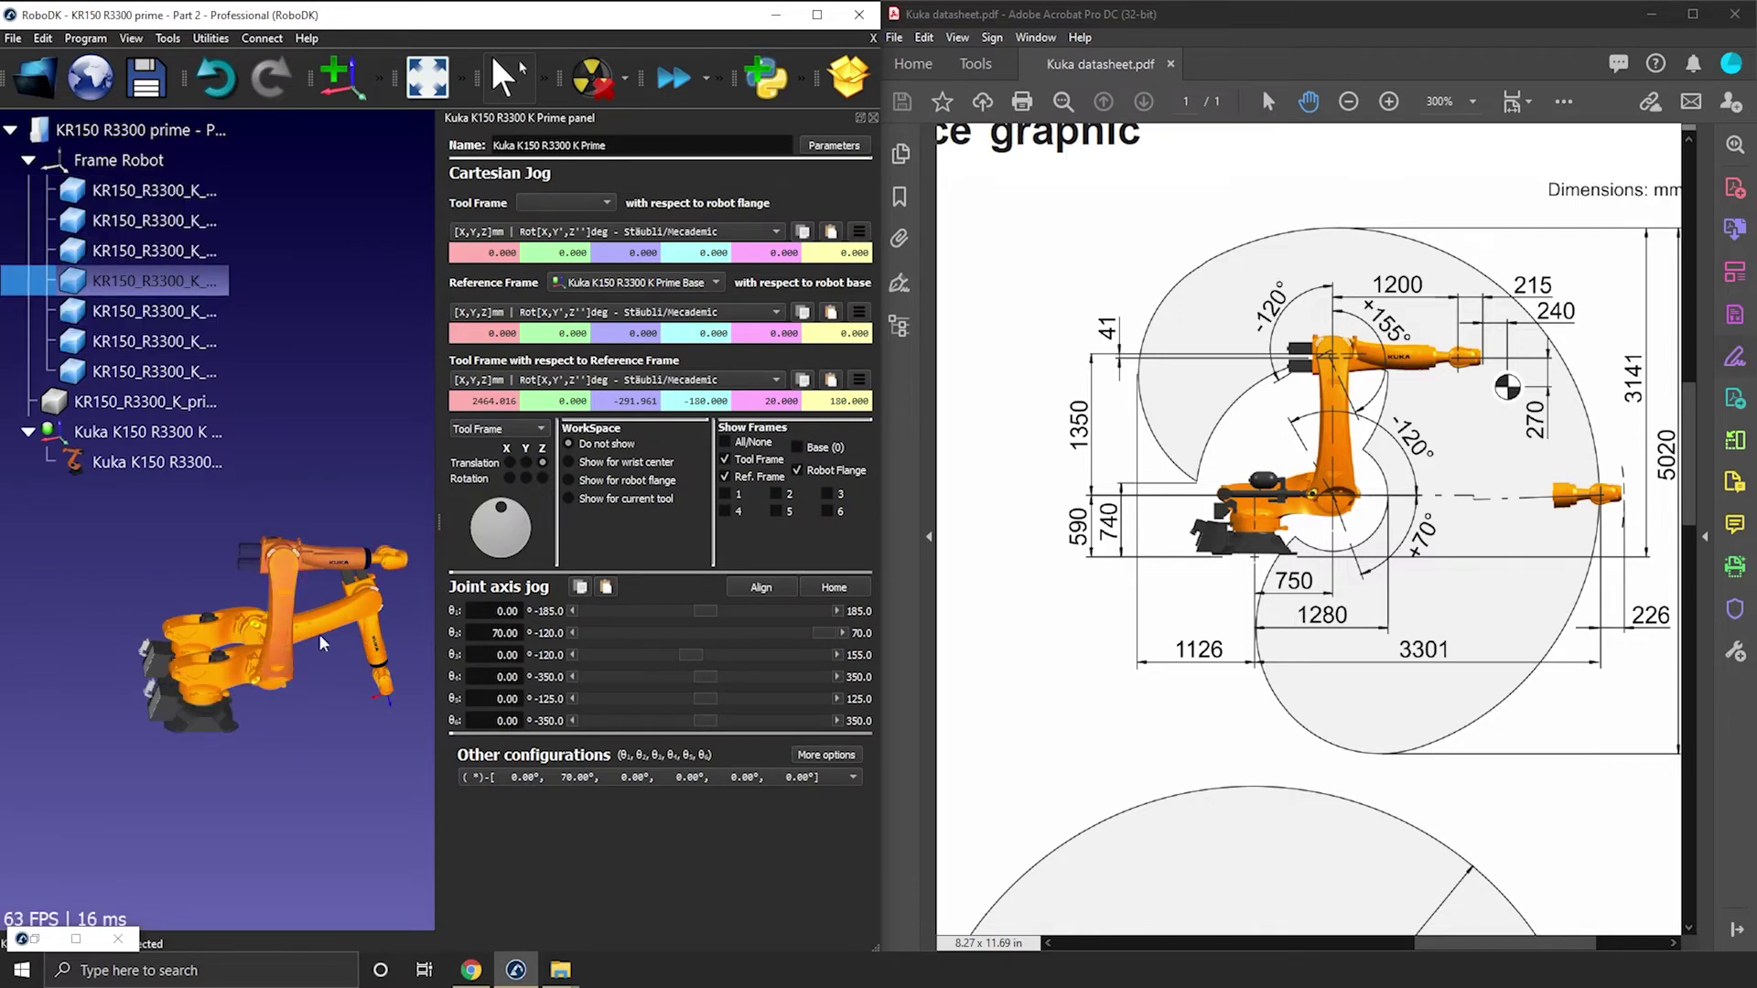
{"action": "left_click_drag", "start_coordinate": [322, 643], "coordinate": [311, 562]}
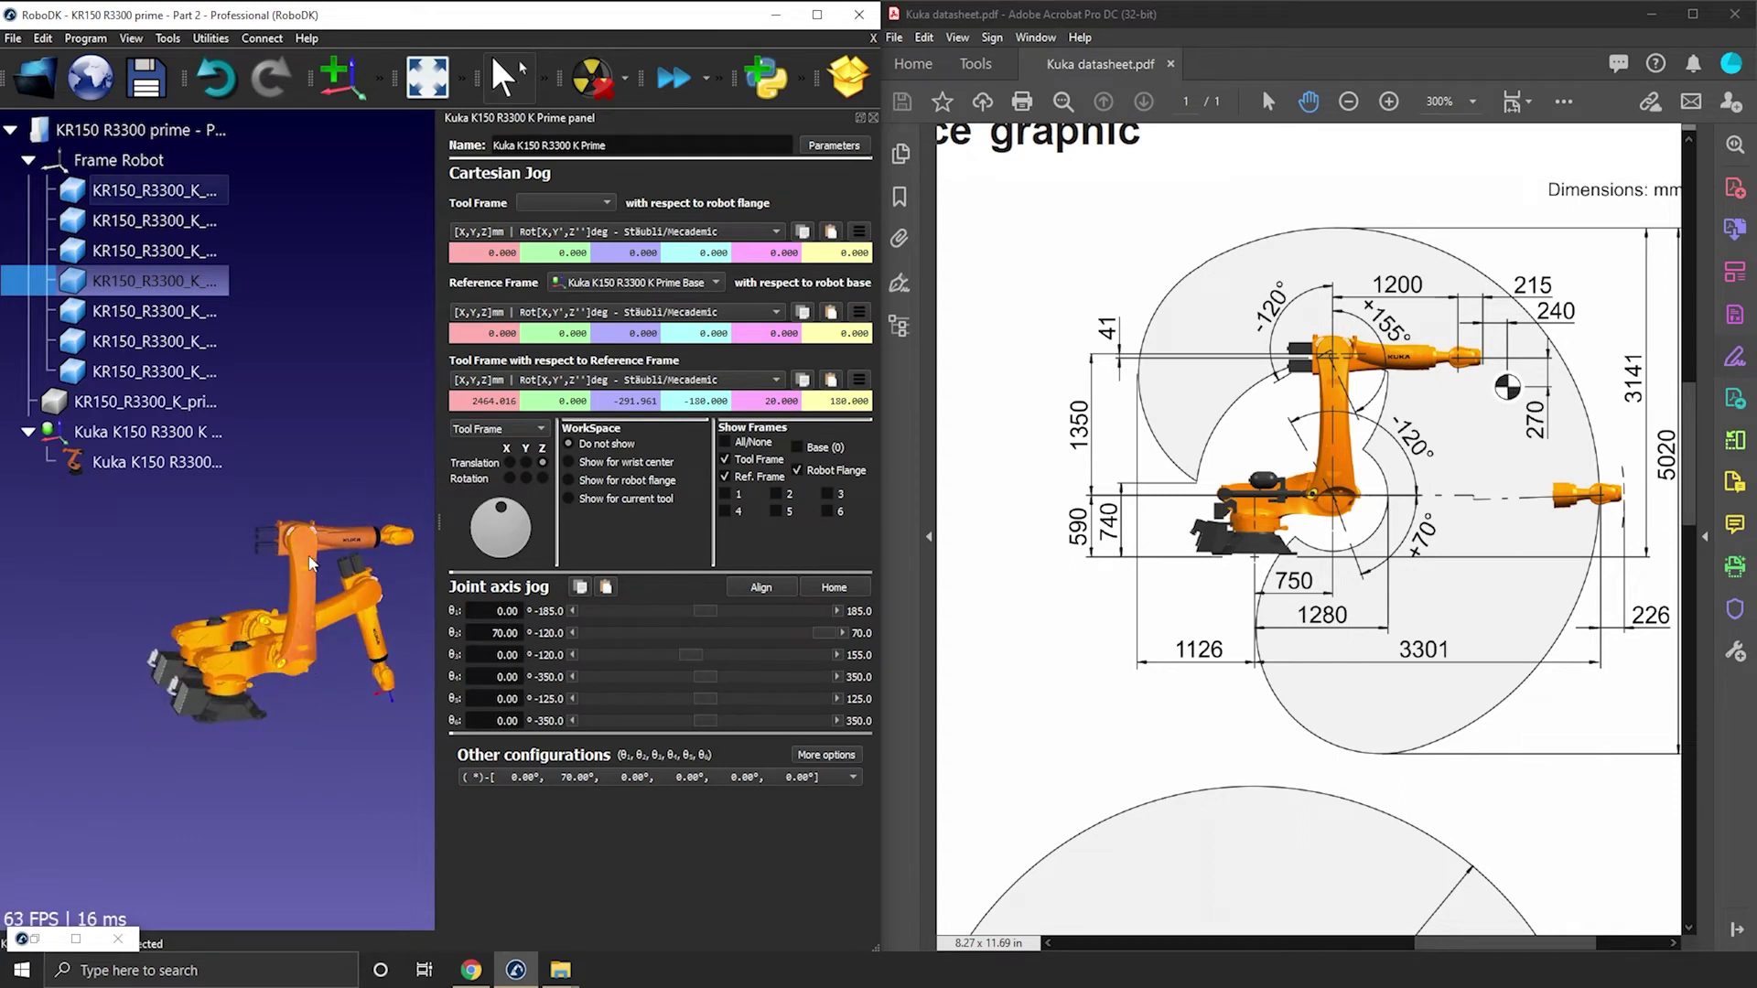
- Hide all seven link parts under Frame Robot
{"action": "left_click", "coordinate": [146, 191]}
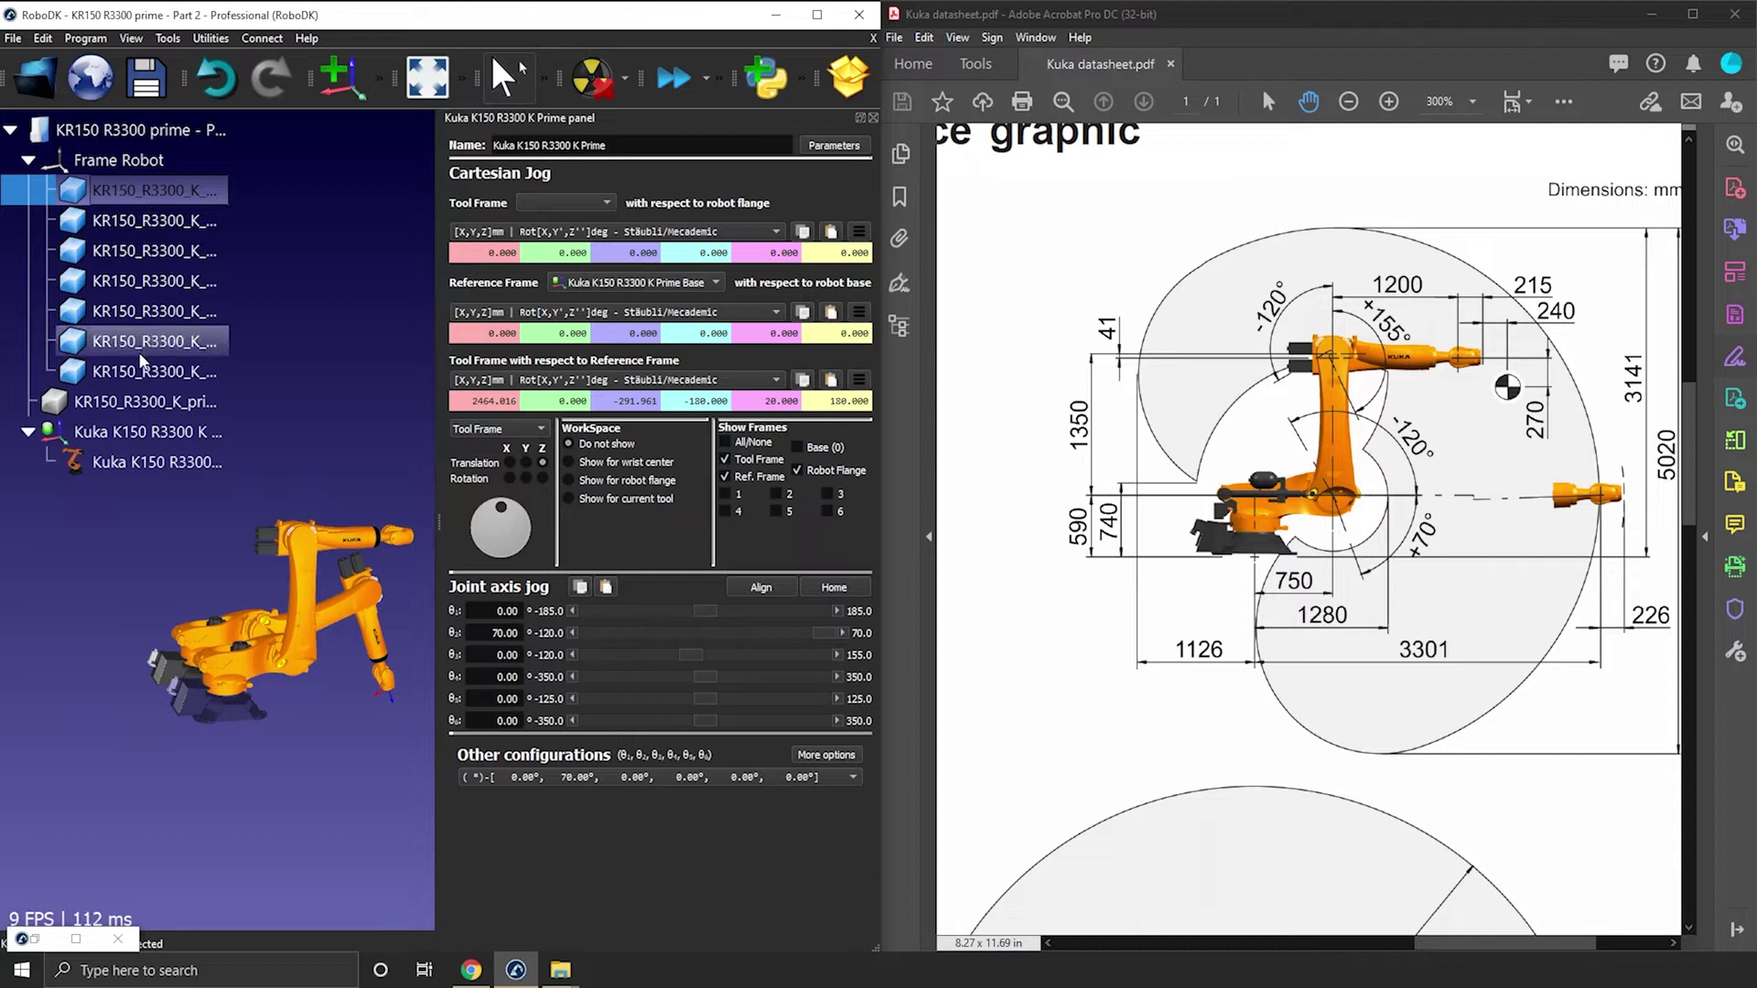
{"action": "left_click", "coordinate": [142, 367], "text": "shift"}
{"action": "right_click", "coordinate": [141, 368]}
{"action": "left_click", "coordinate": [183, 510]}
{"action": "left_click", "coordinate": [284, 705]}
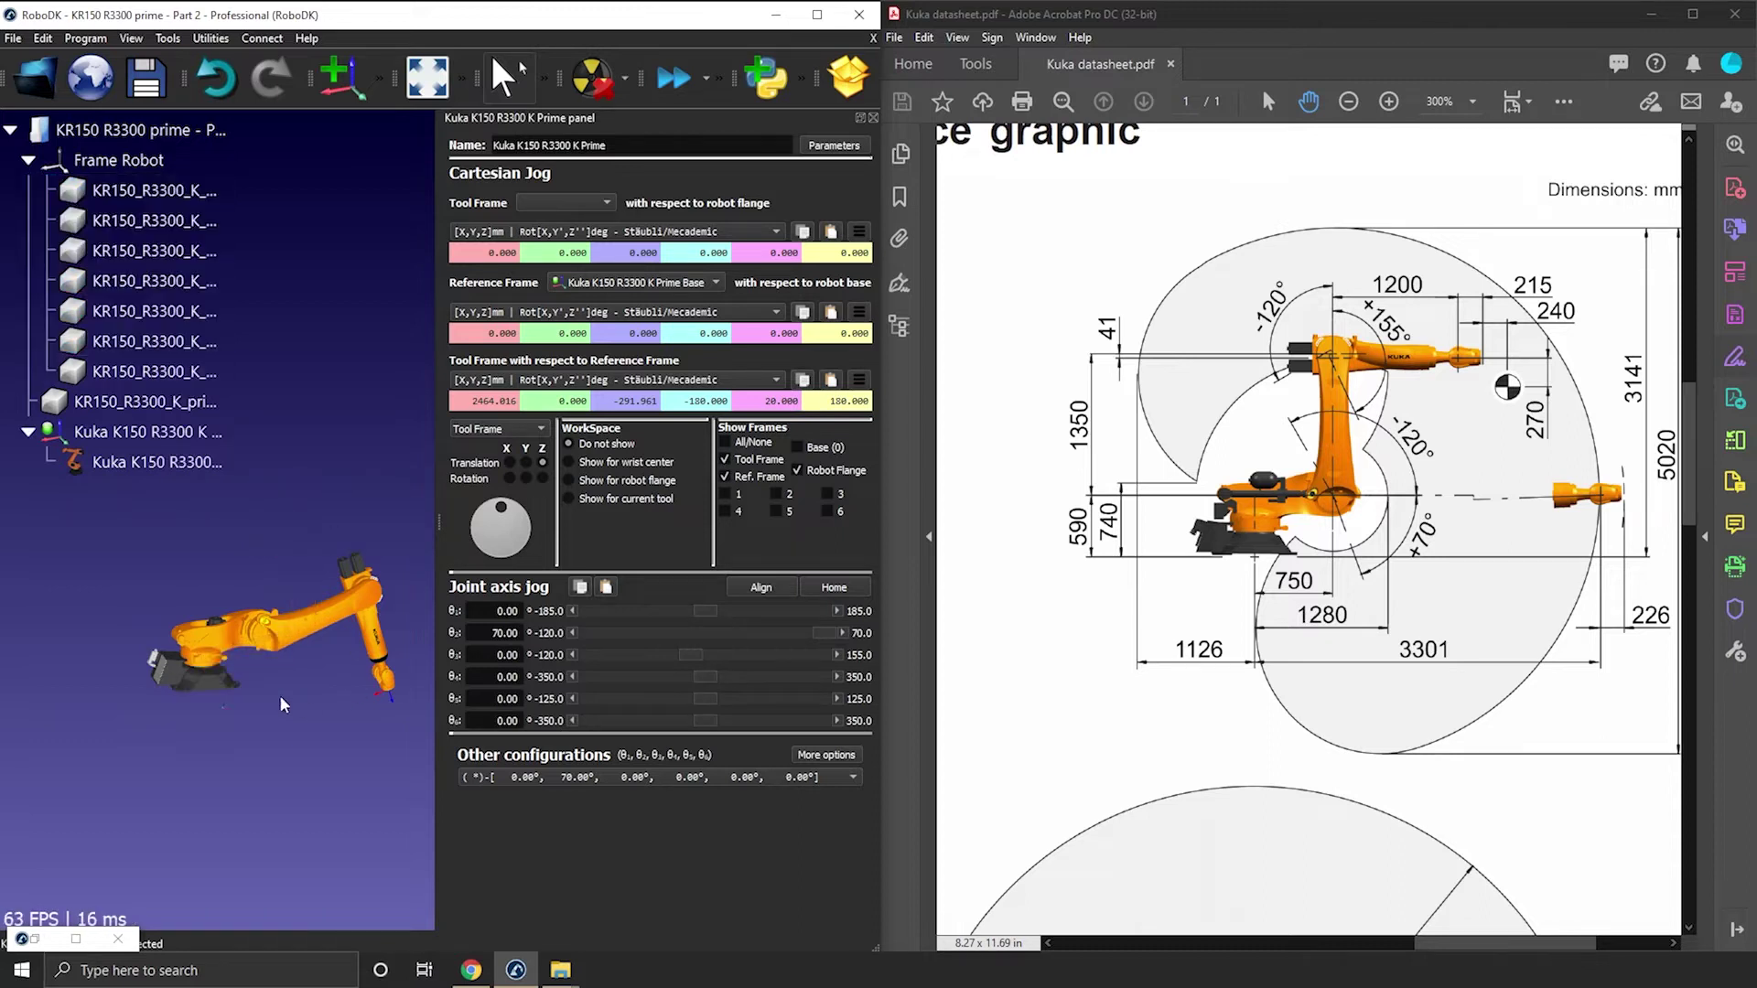
- Restore the mechanism dialog, set Joint 2's build joint value to -90 degrees, and update the robot
{"action": "left_click", "coordinate": [453, 584]}
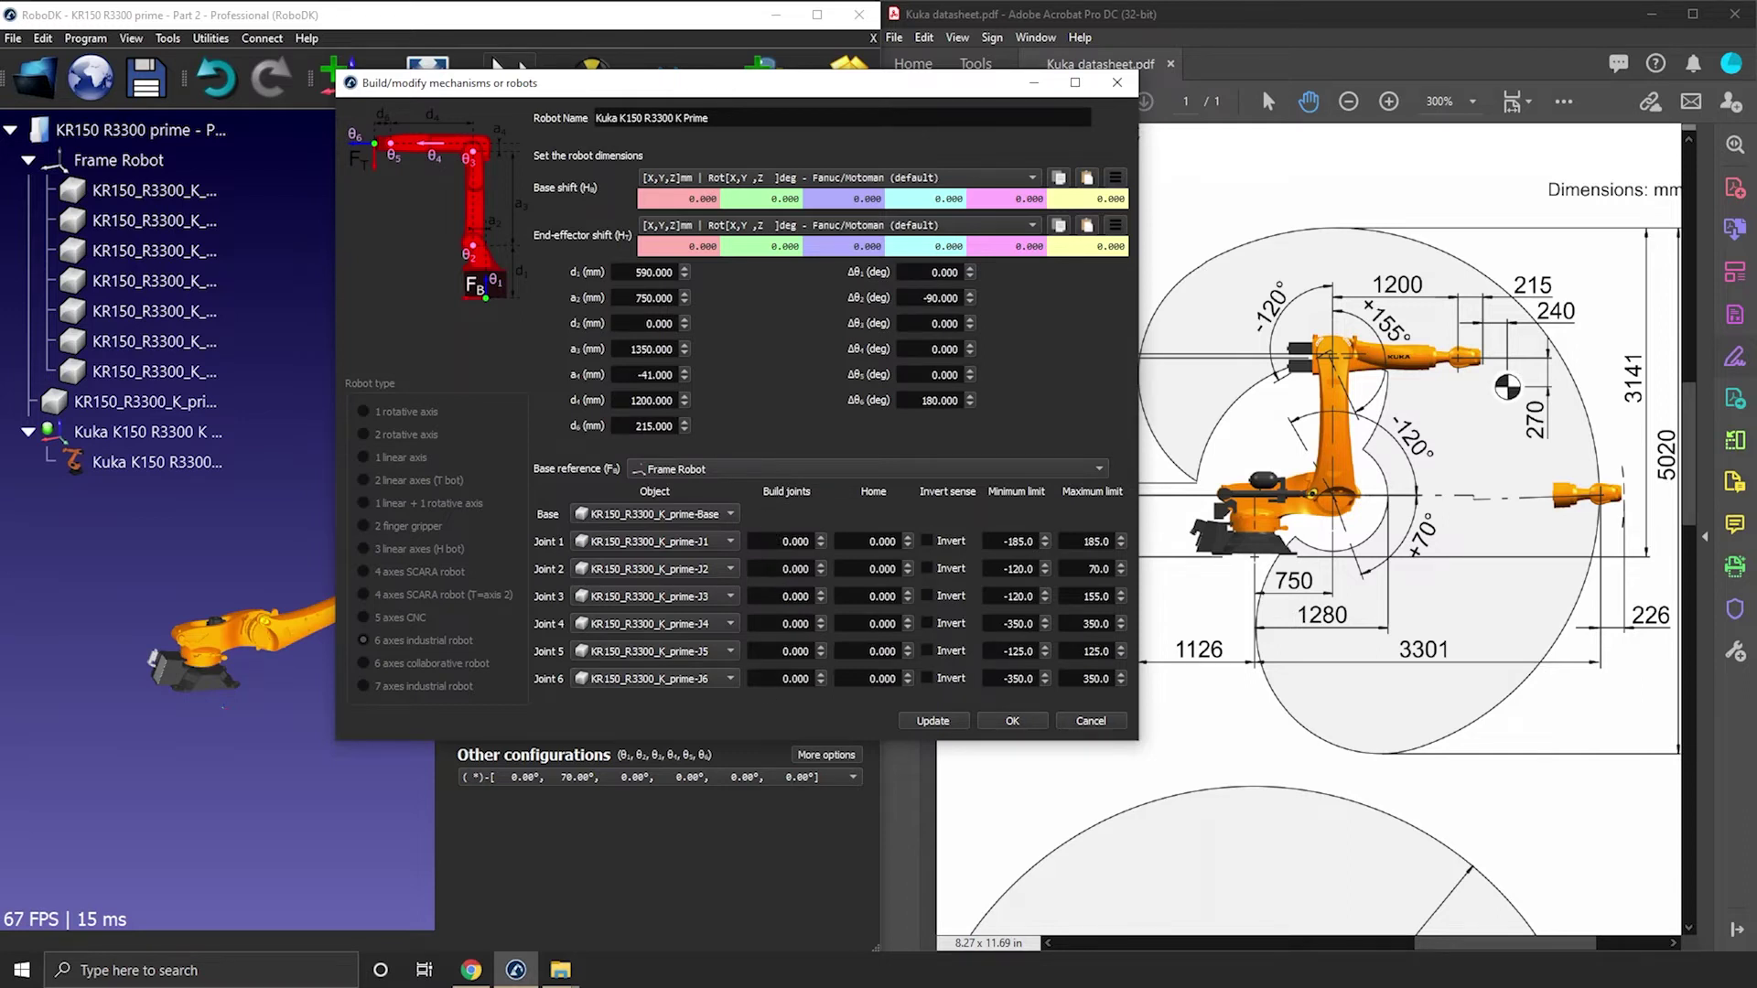
{"action": "left_click", "coordinate": [769, 568]}
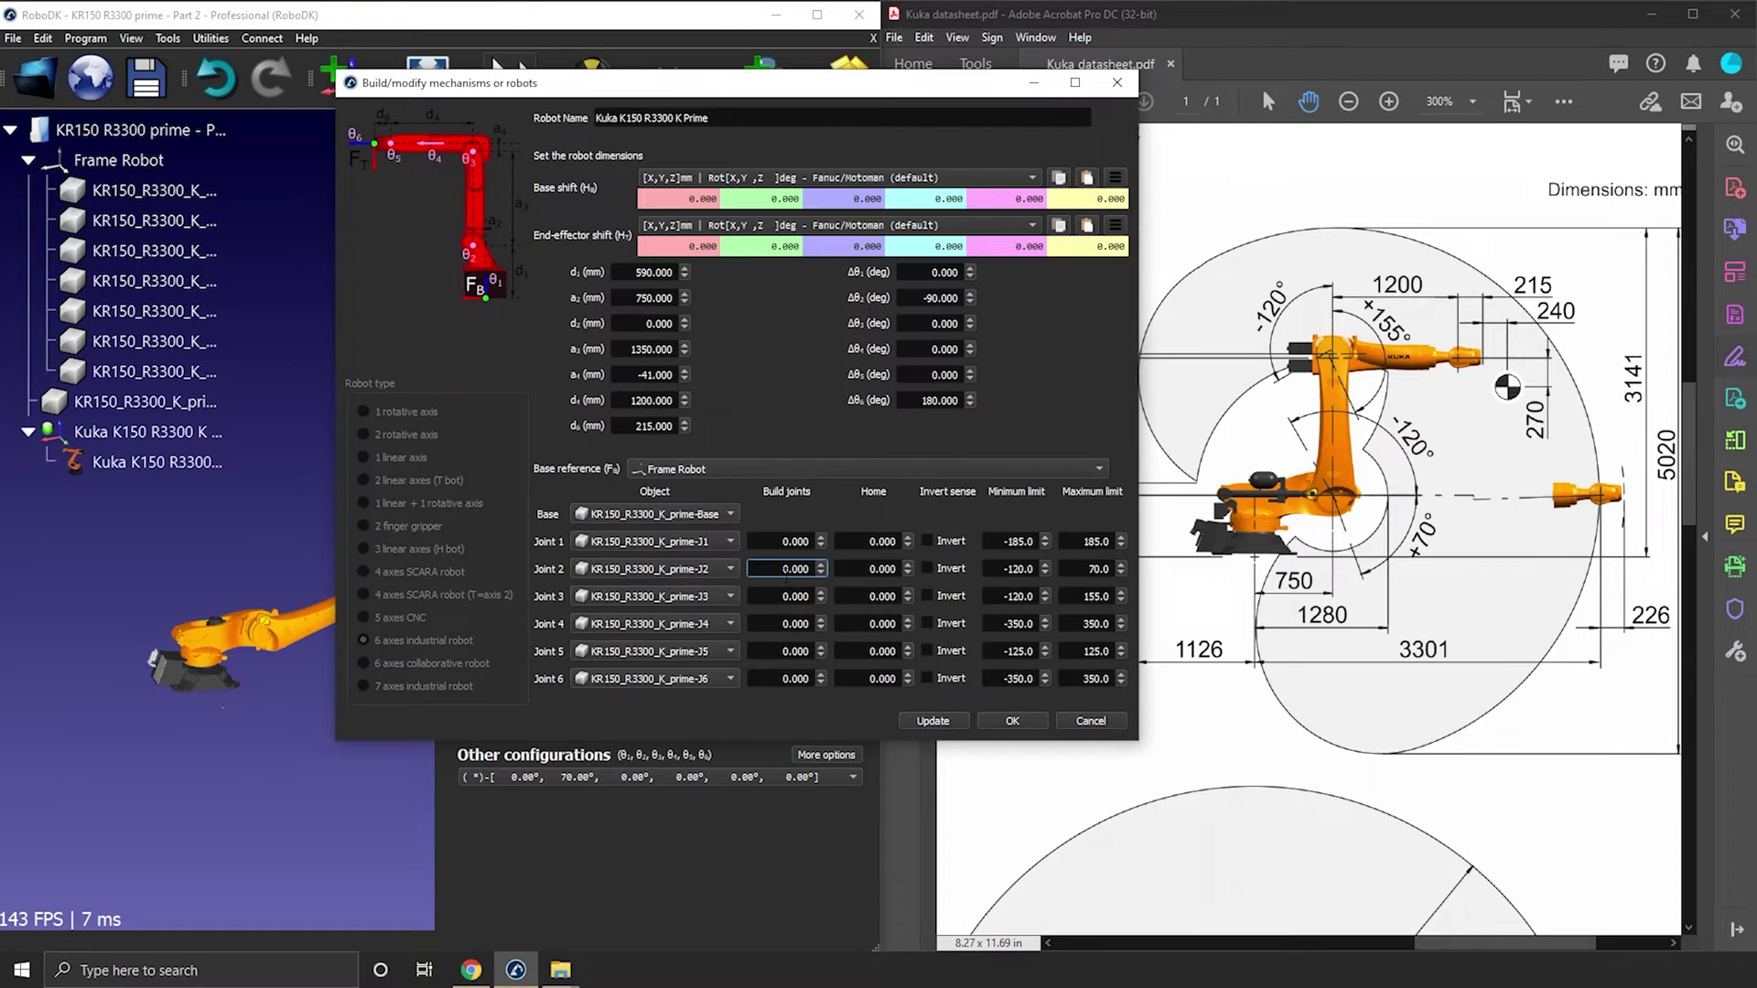
{"action": "left_click", "coordinate": [963, 722]}
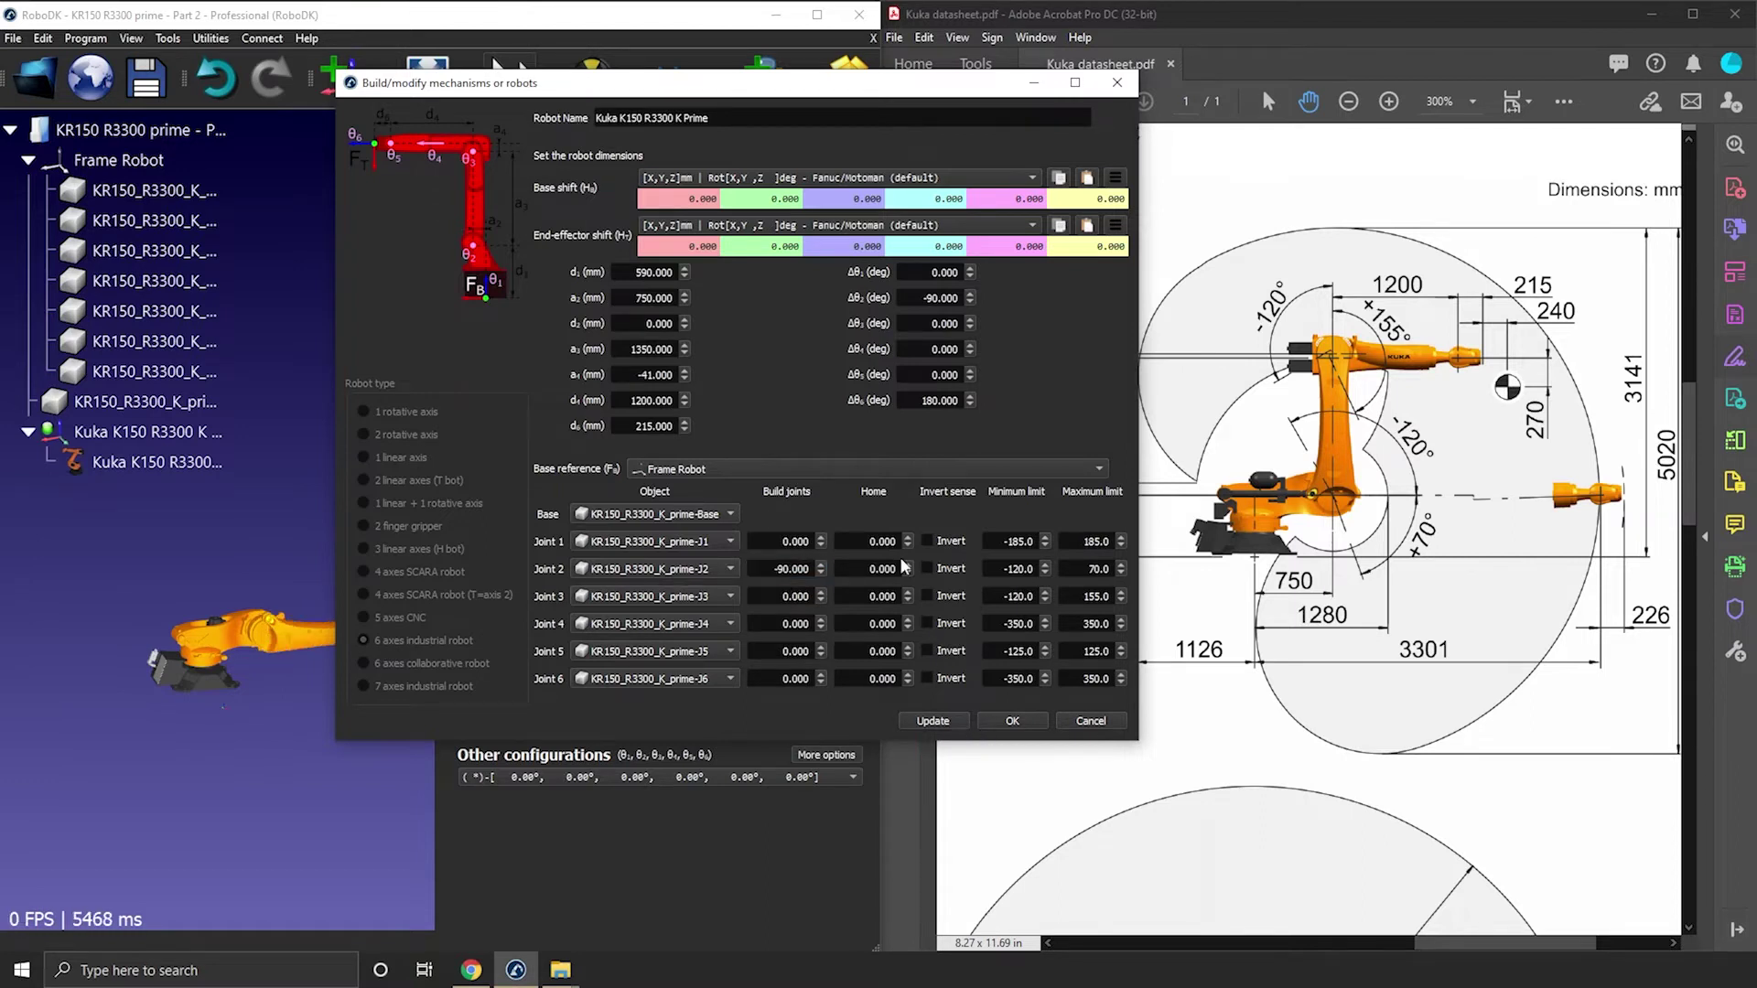
- Place the mechanism dialog over the datasheet, jog joints 1, 2 and 3 to check their motion, and return the robot home
{"action": "left_click_drag", "start_coordinate": [805, 85], "coordinate": [1362, 119]}
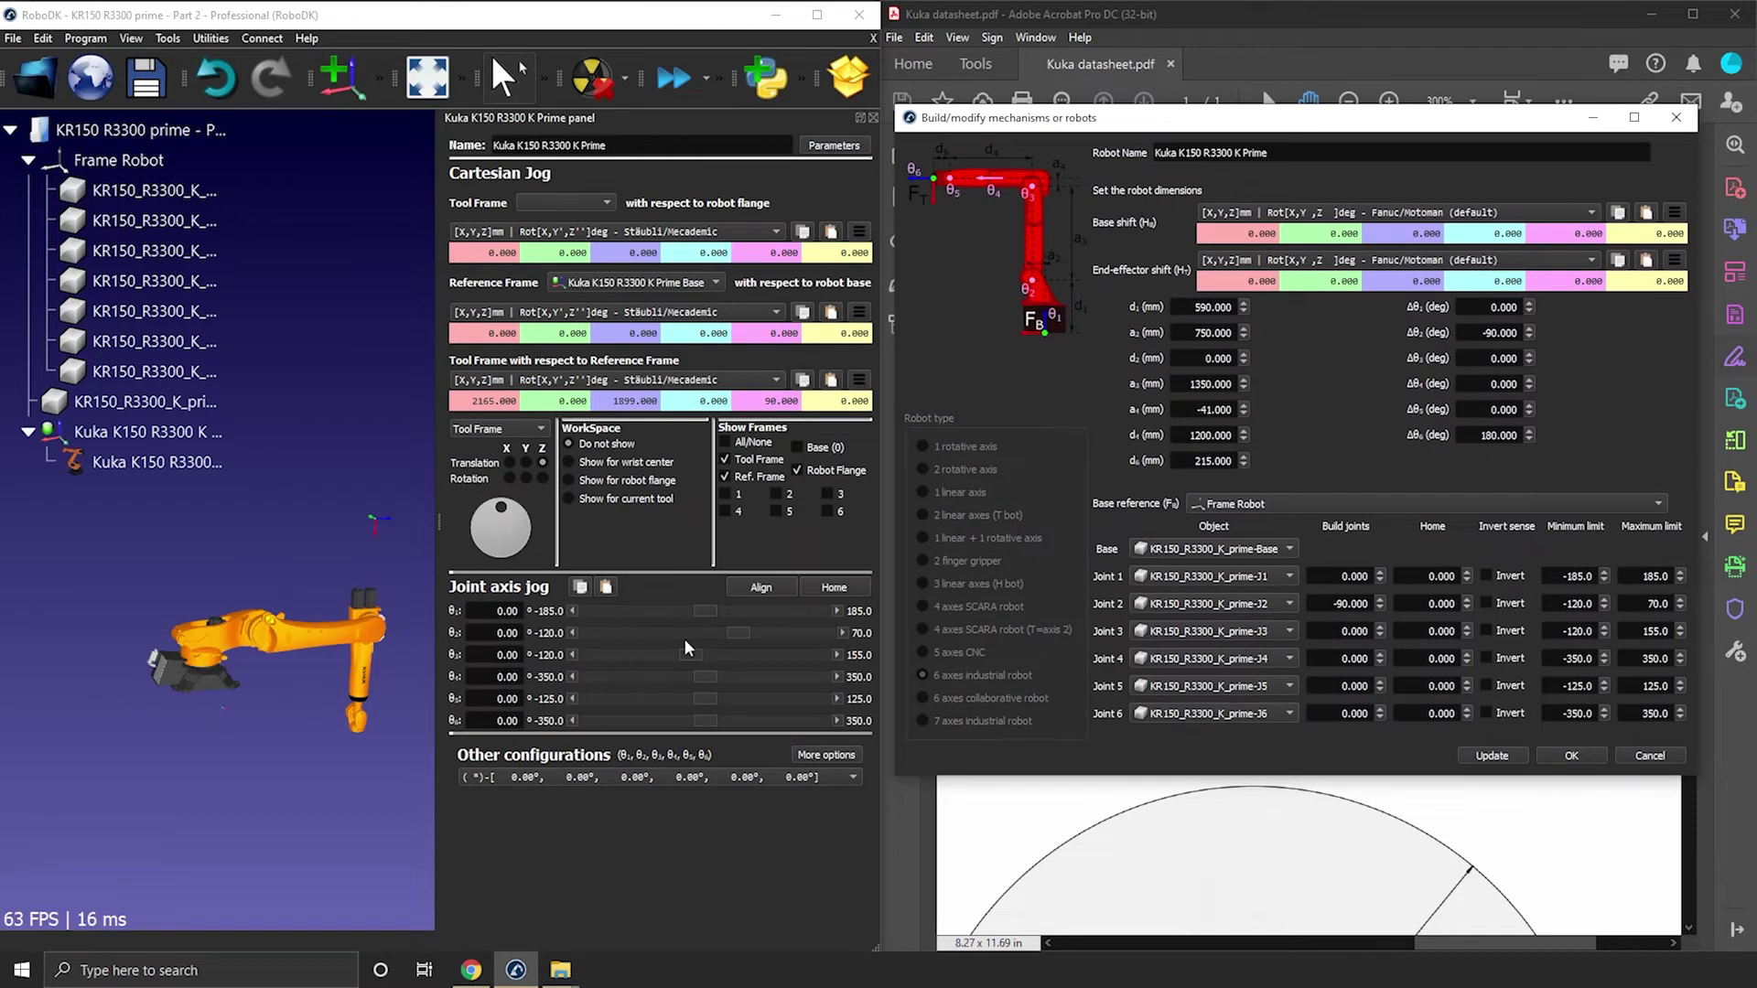
{"action": "left_click_drag", "start_coordinate": [739, 634], "coordinate": [690, 634]}
{"action": "left_click", "coordinate": [834, 586]}
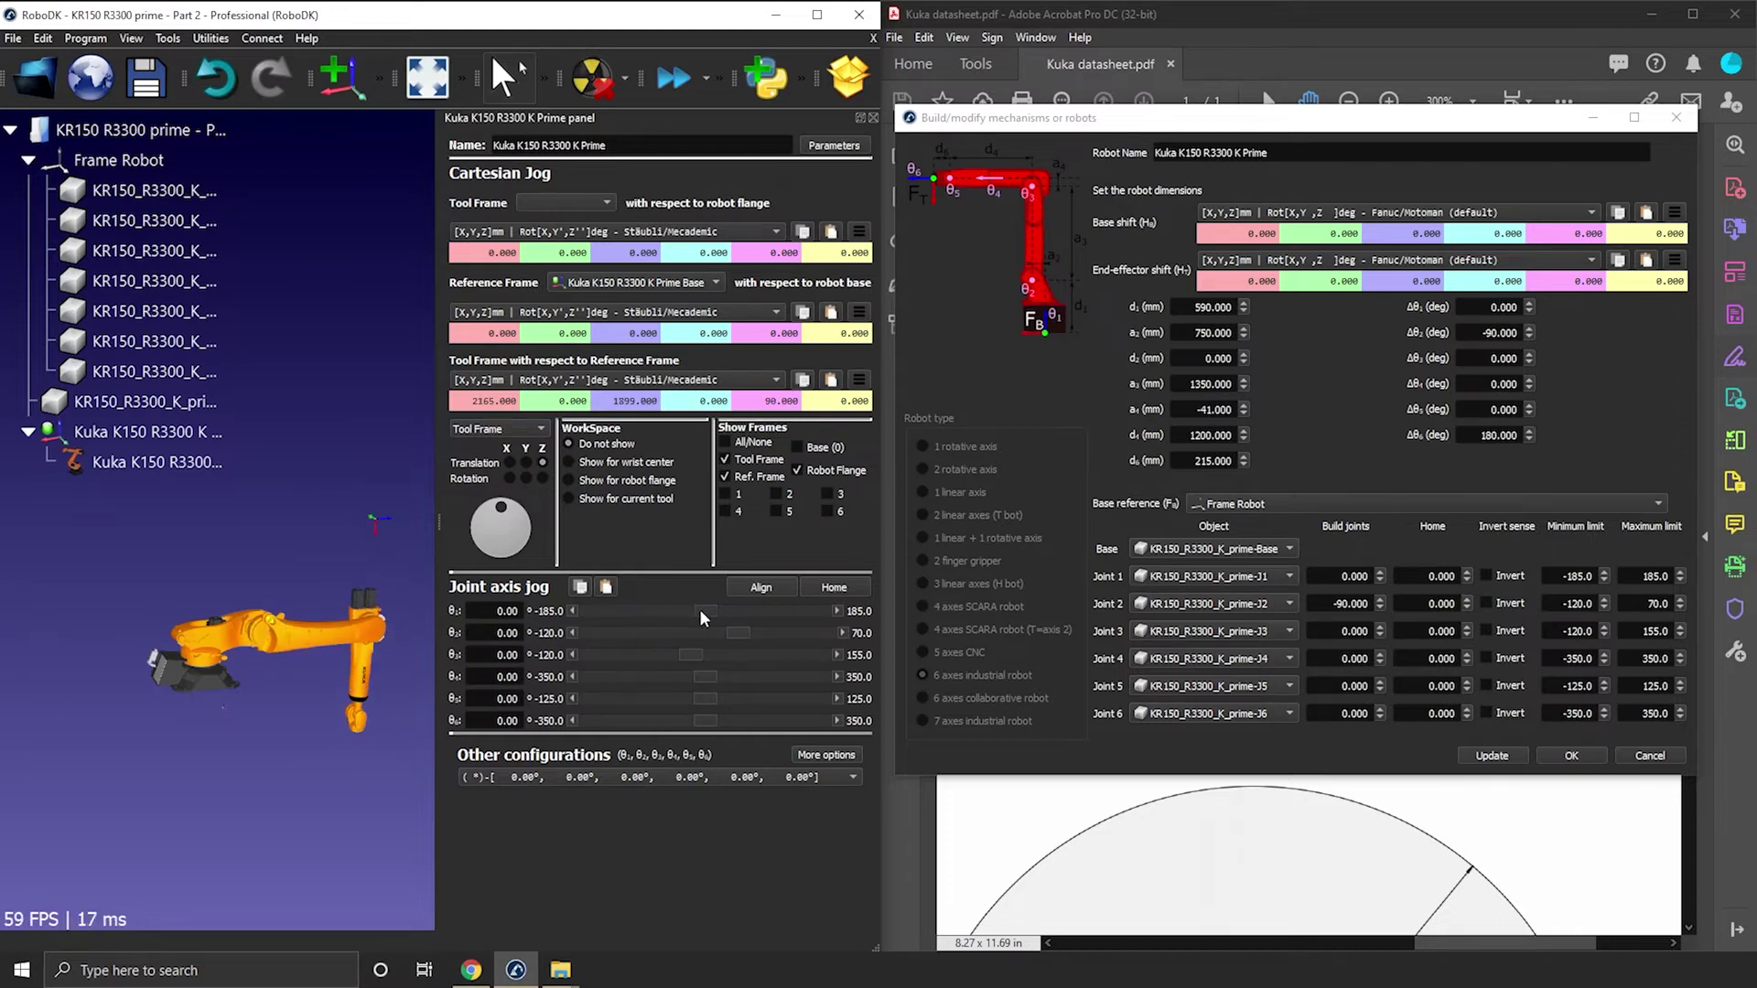
{"action": "left_click_drag", "start_coordinate": [699, 607], "coordinate": [639, 644]}
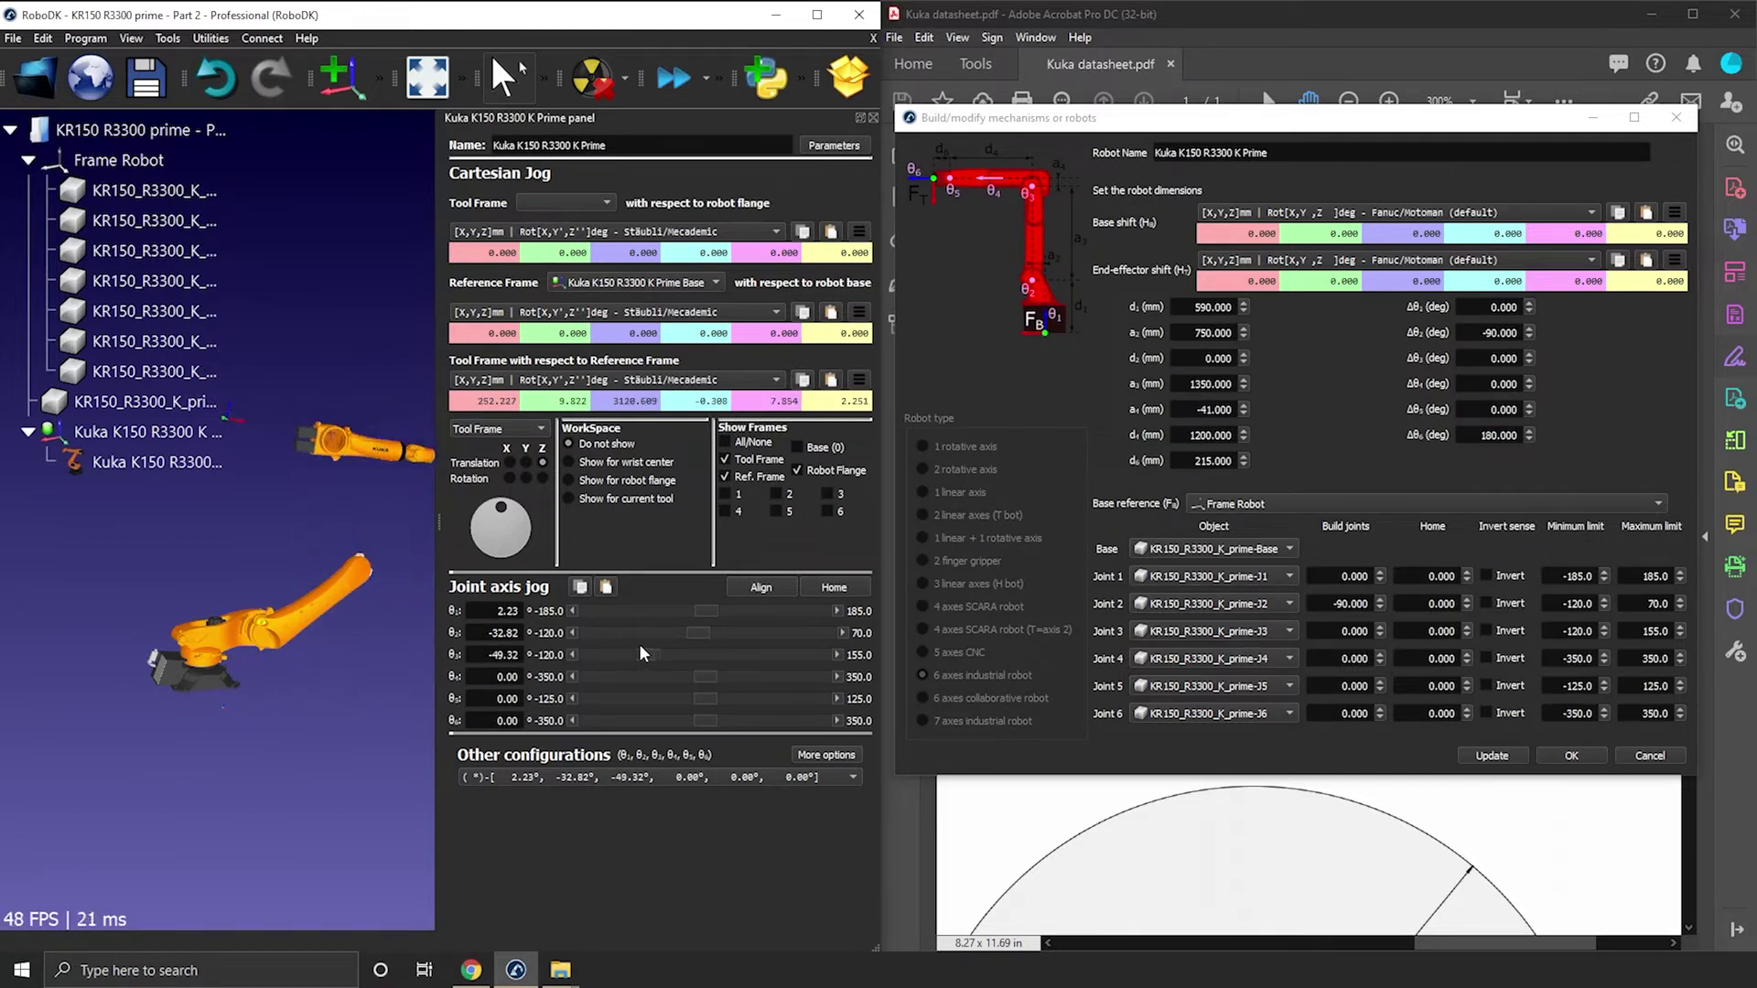
{"action": "left_click", "coordinate": [840, 587]}
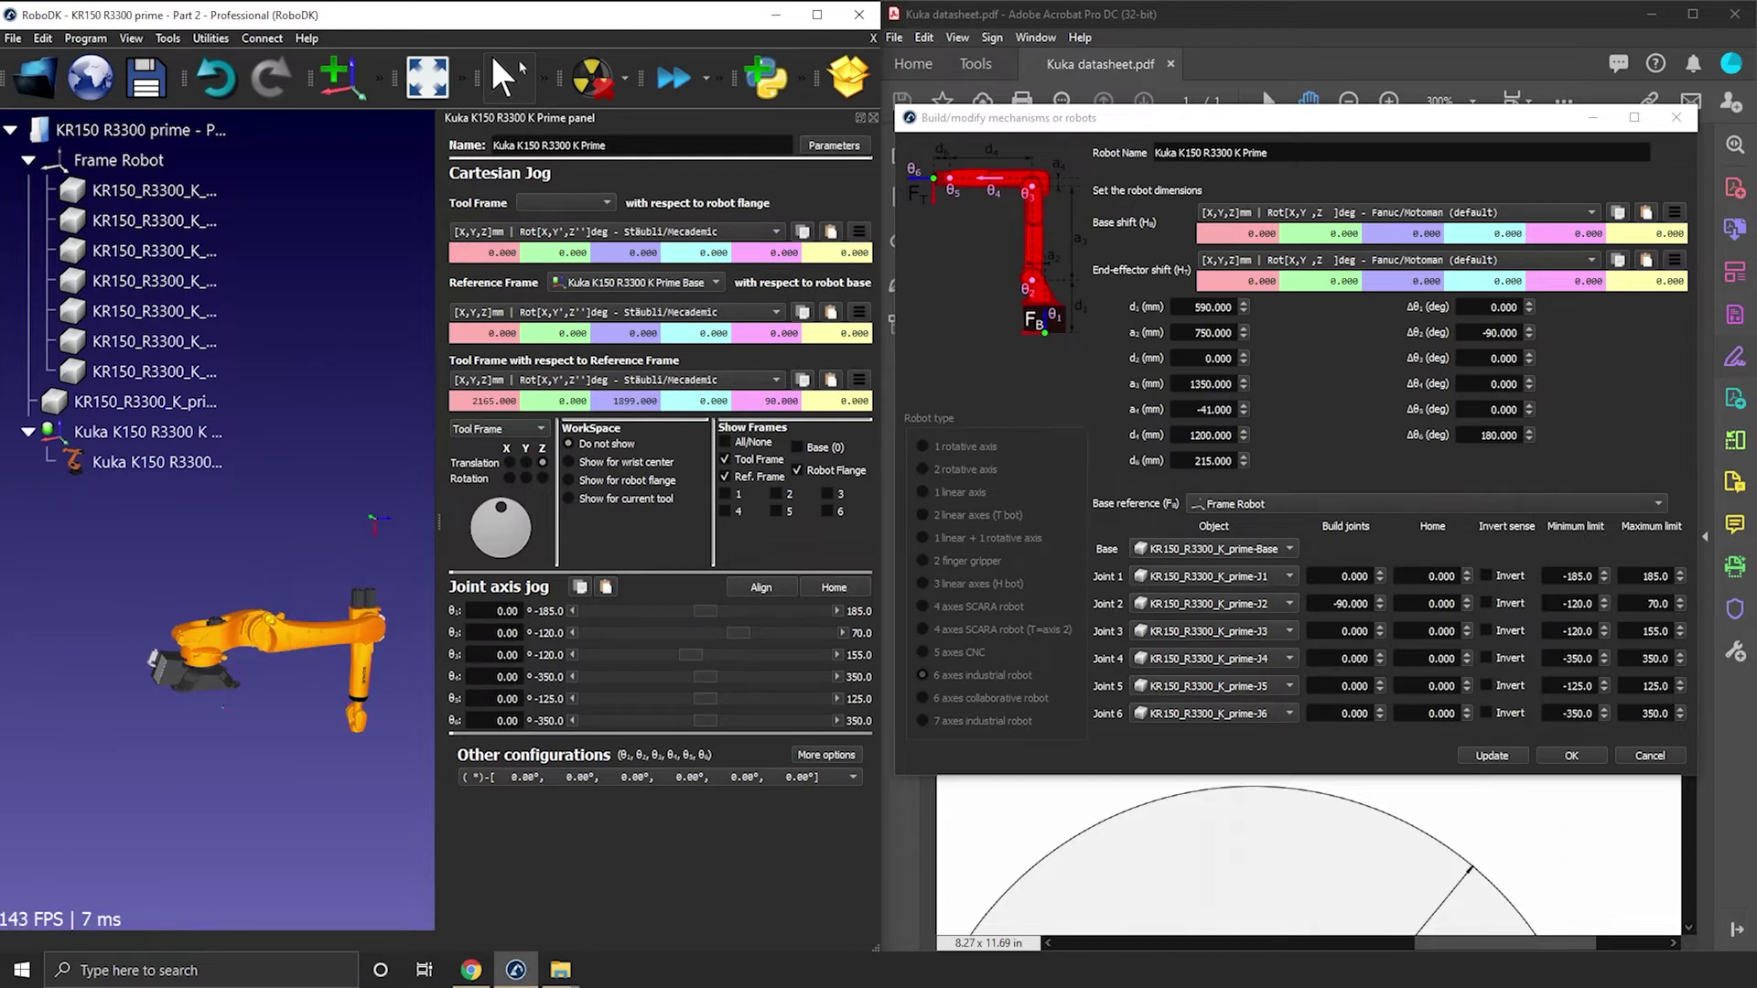
- Set the Δθ2 offset to 0 degrees and update the robot
{"action": "left_click_drag", "start_coordinate": [1295, 125], "coordinate": [1295, 98]}
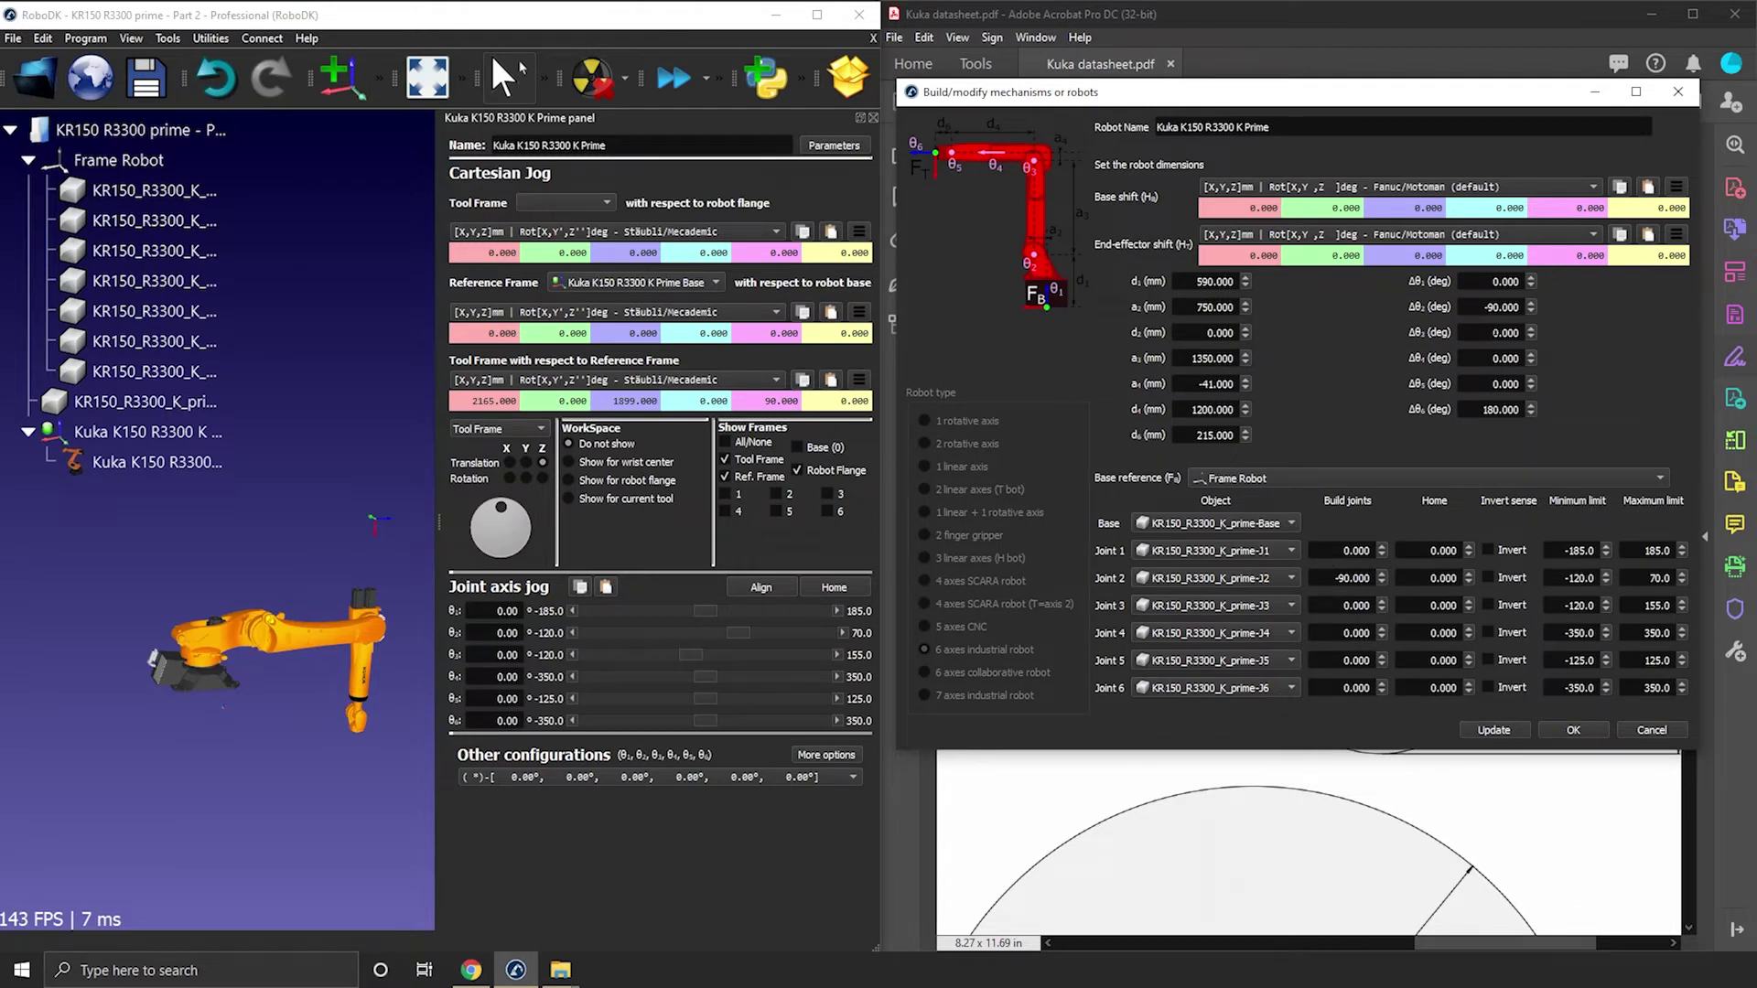
{"action": "triple_click", "coordinate": [1352, 578]}
{"action": "triple_click", "coordinate": [1501, 306]}
{"action": "type", "text": "0"}
{"action": "key", "text": "Tab"}
{"action": "left_click", "coordinate": [1515, 730]}
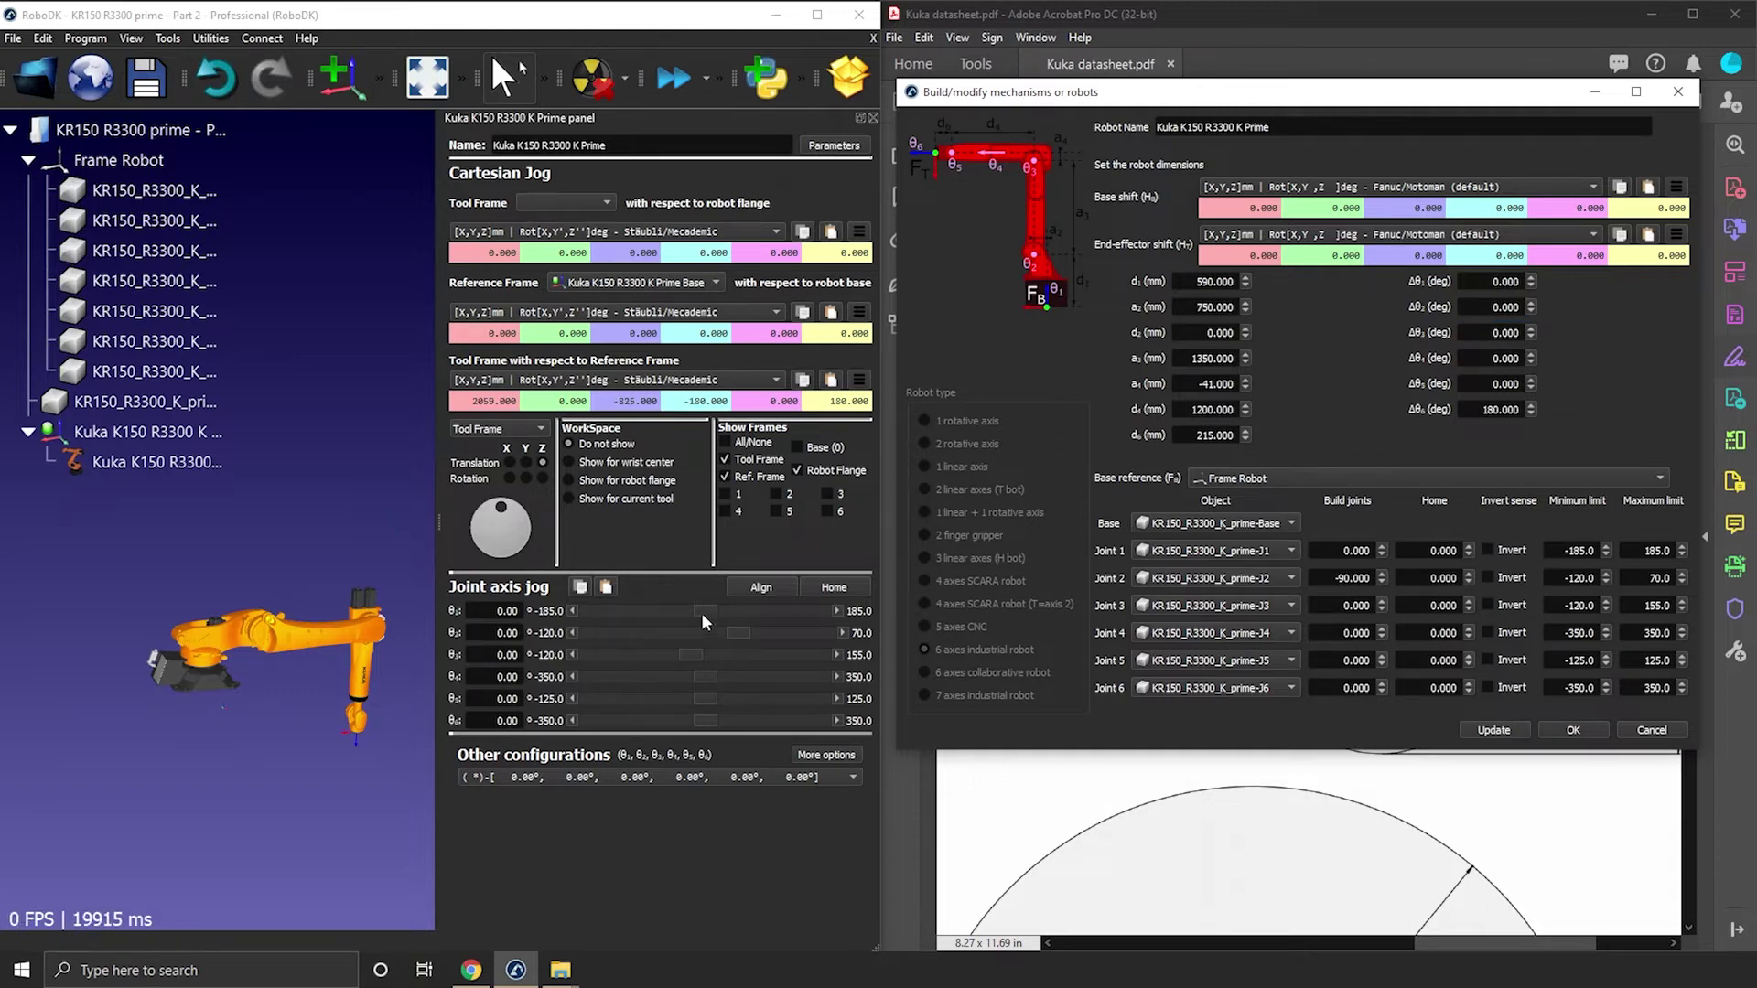
- Jog joints 1, 2 and 3 to check the link alignment, and return the robot home
{"action": "left_click_drag", "start_coordinate": [701, 606], "coordinate": [681, 653]}
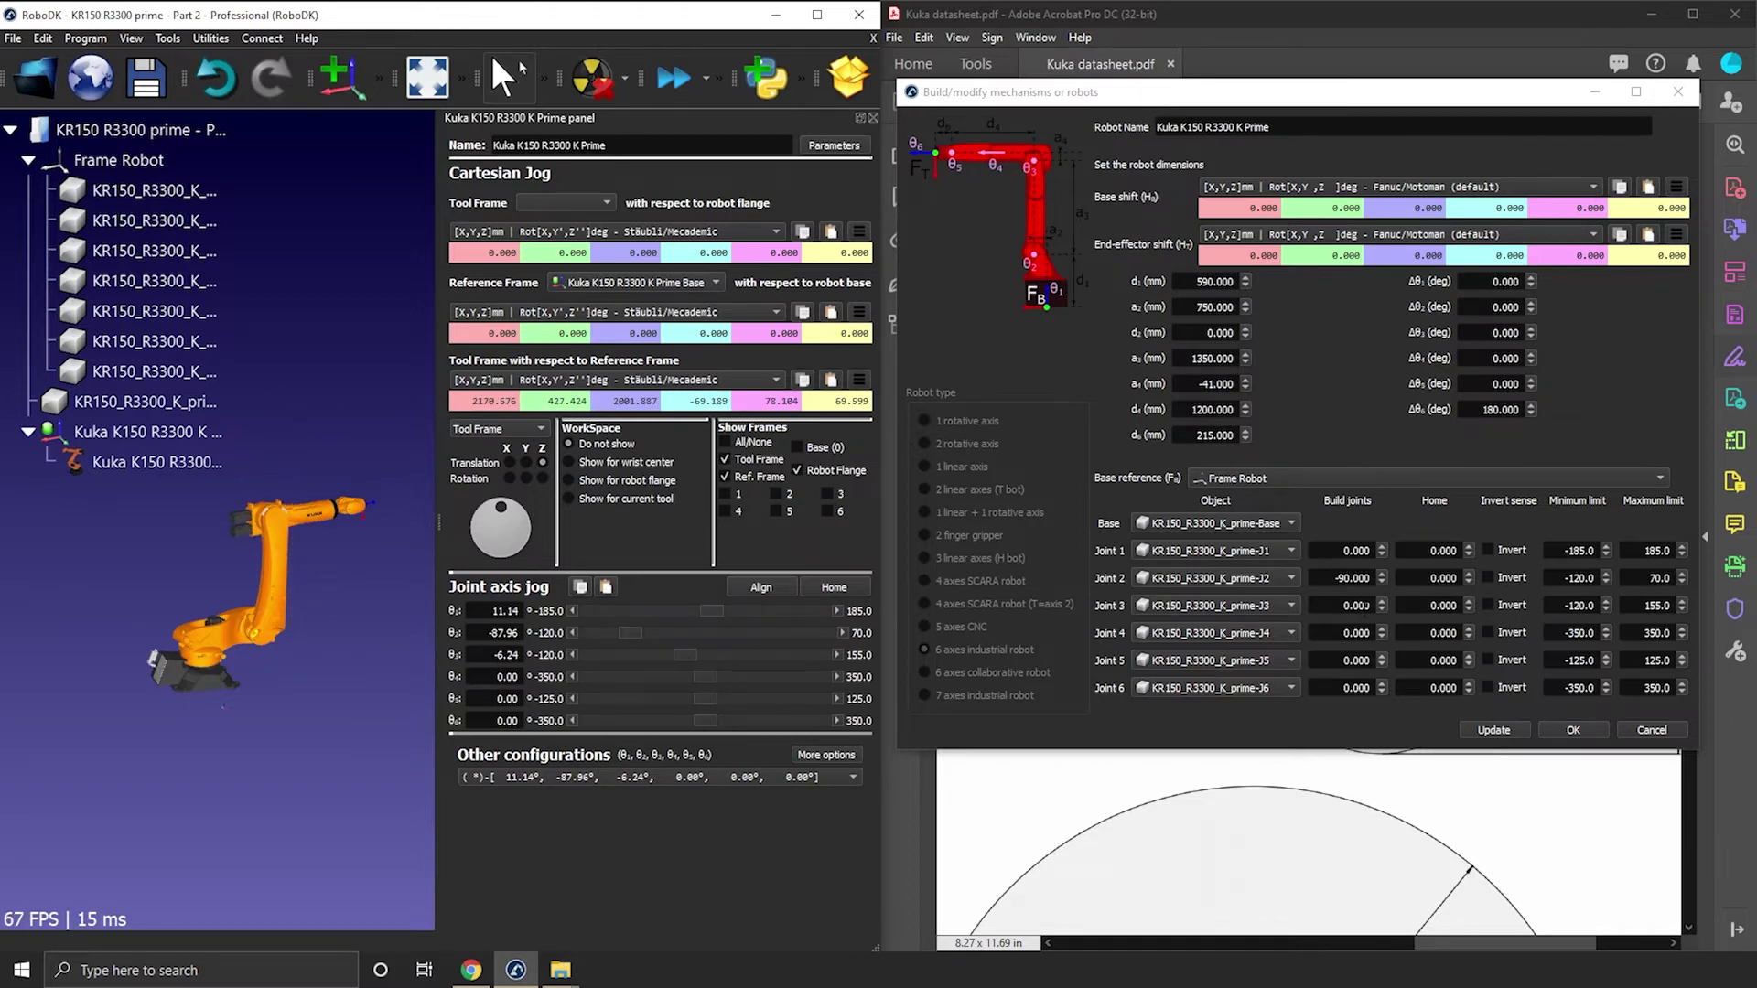
{"action": "left_click", "coordinate": [1432, 577]}
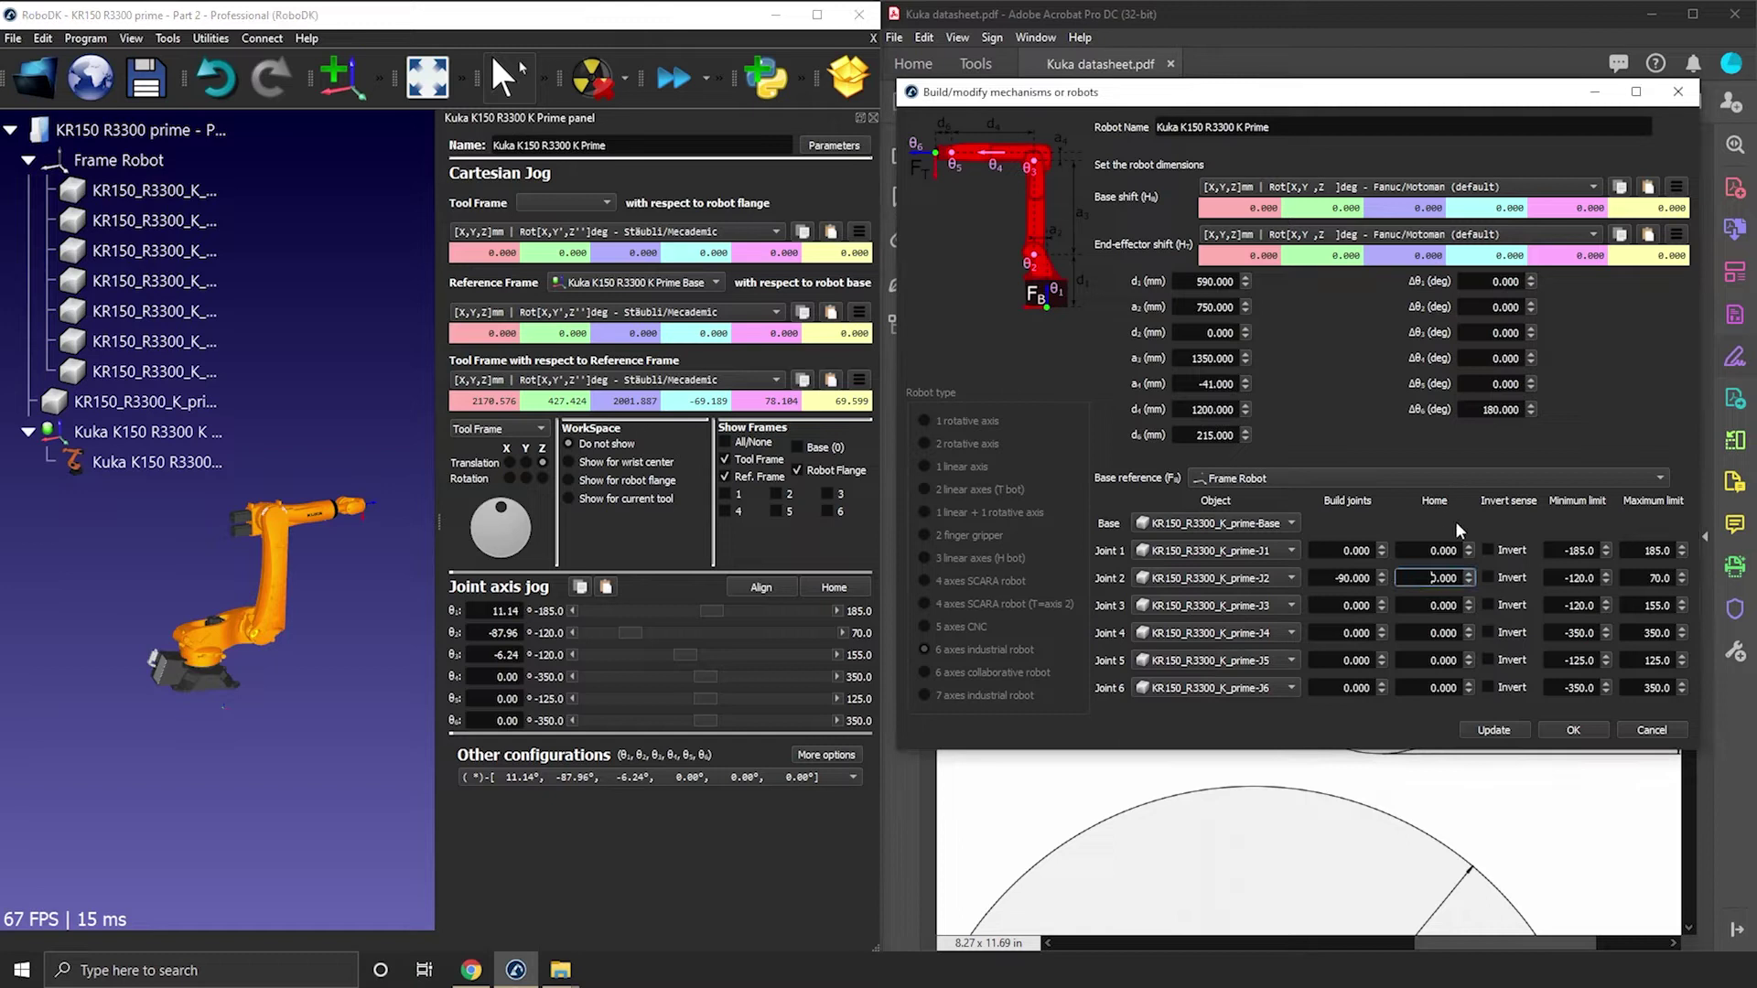
{"action": "left_click", "coordinate": [844, 584]}
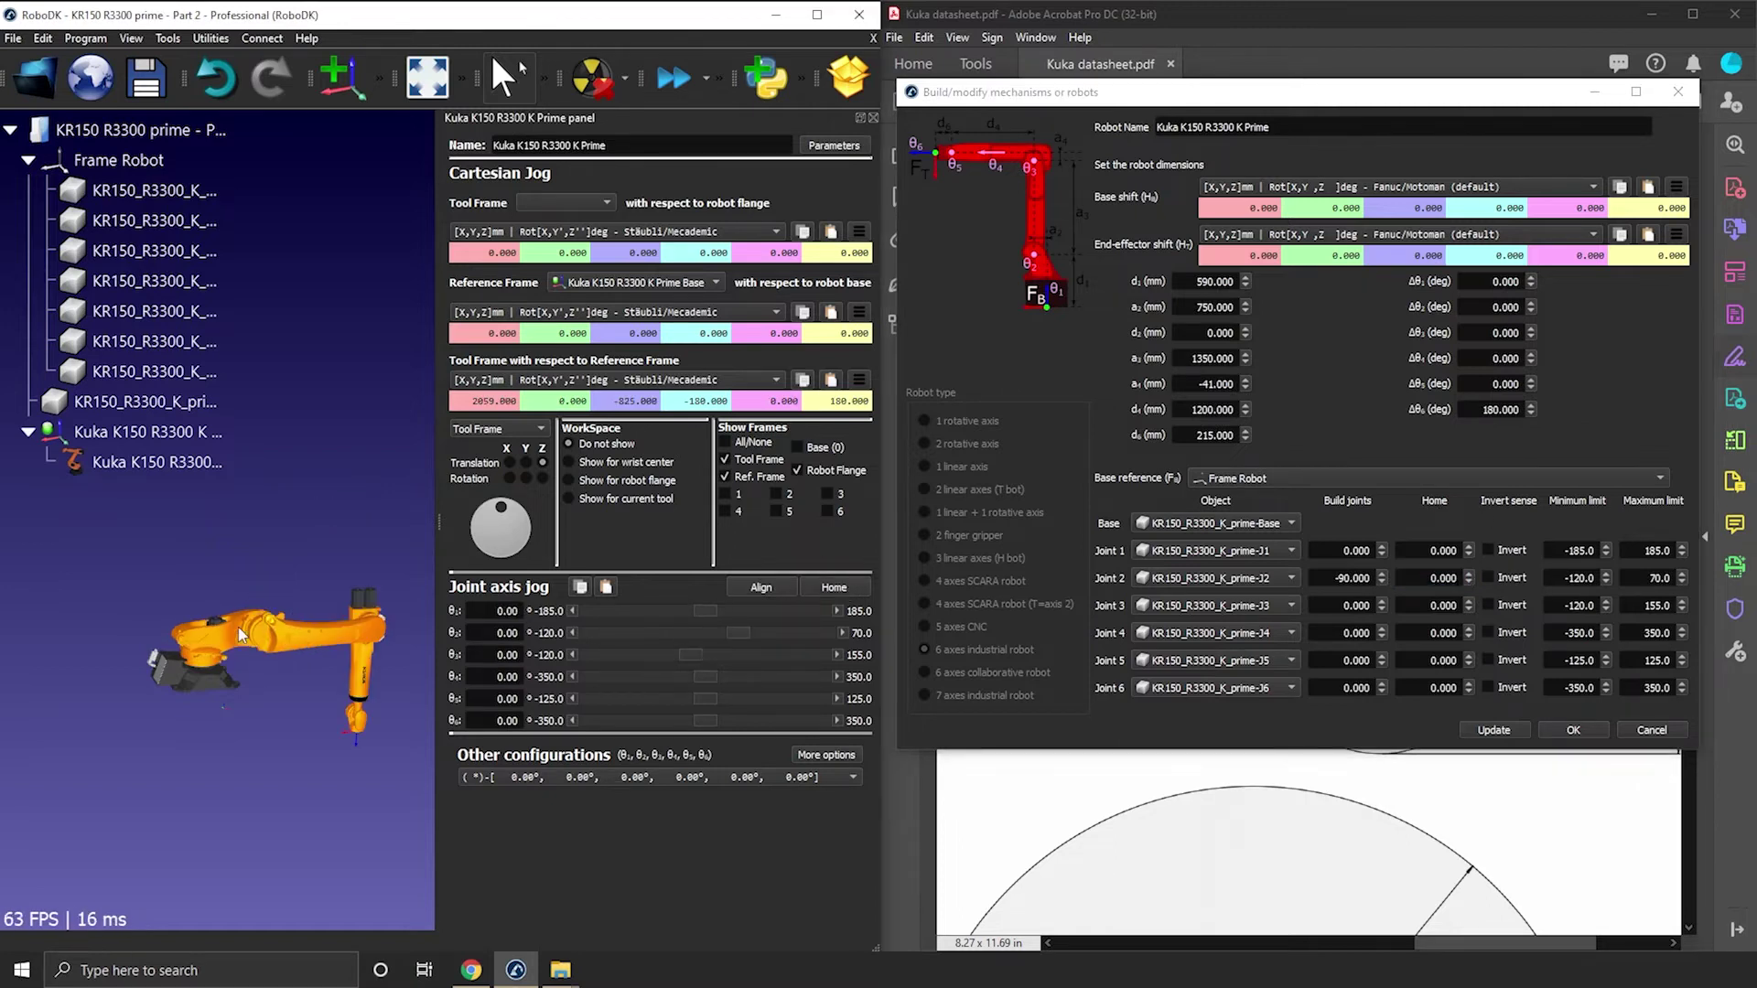
- Jog joint 2 to about -88 degrees, set its home value to -90 degrees, and update the robot
{"action": "left_click", "coordinate": [1432, 577]}
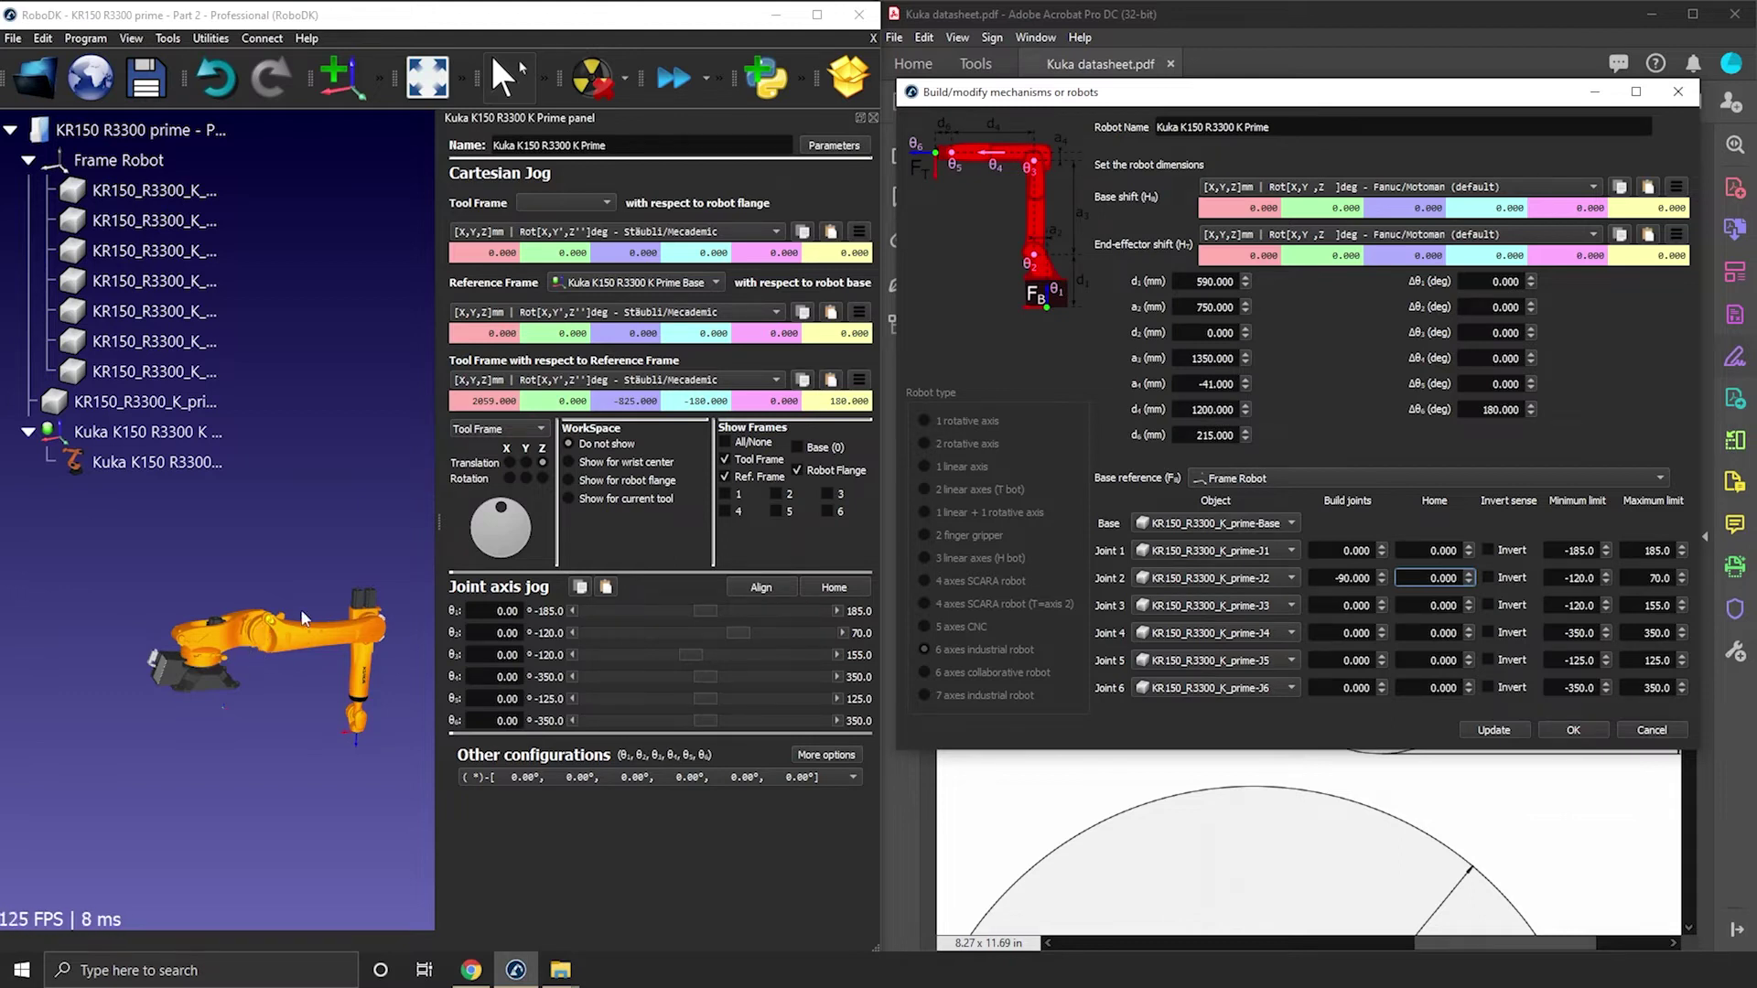
{"action": "left_click_drag", "start_coordinate": [725, 630], "coordinate": [625, 624]}
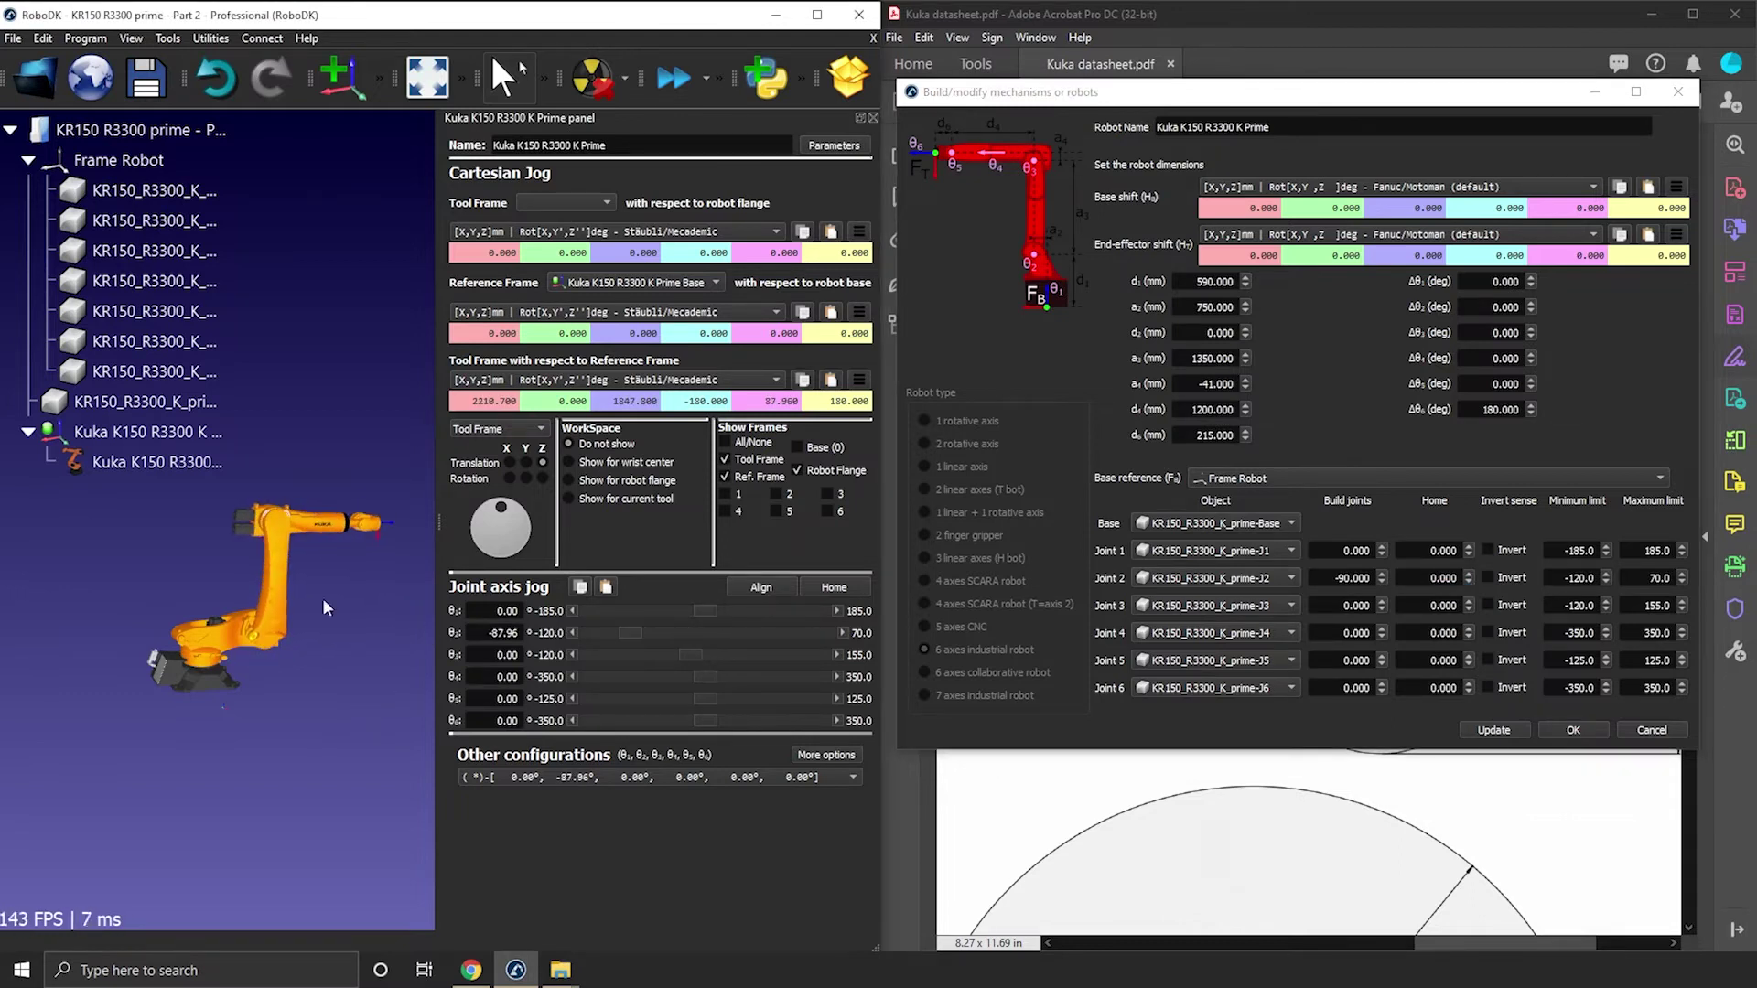
{"action": "left_click", "coordinate": [1424, 578]}
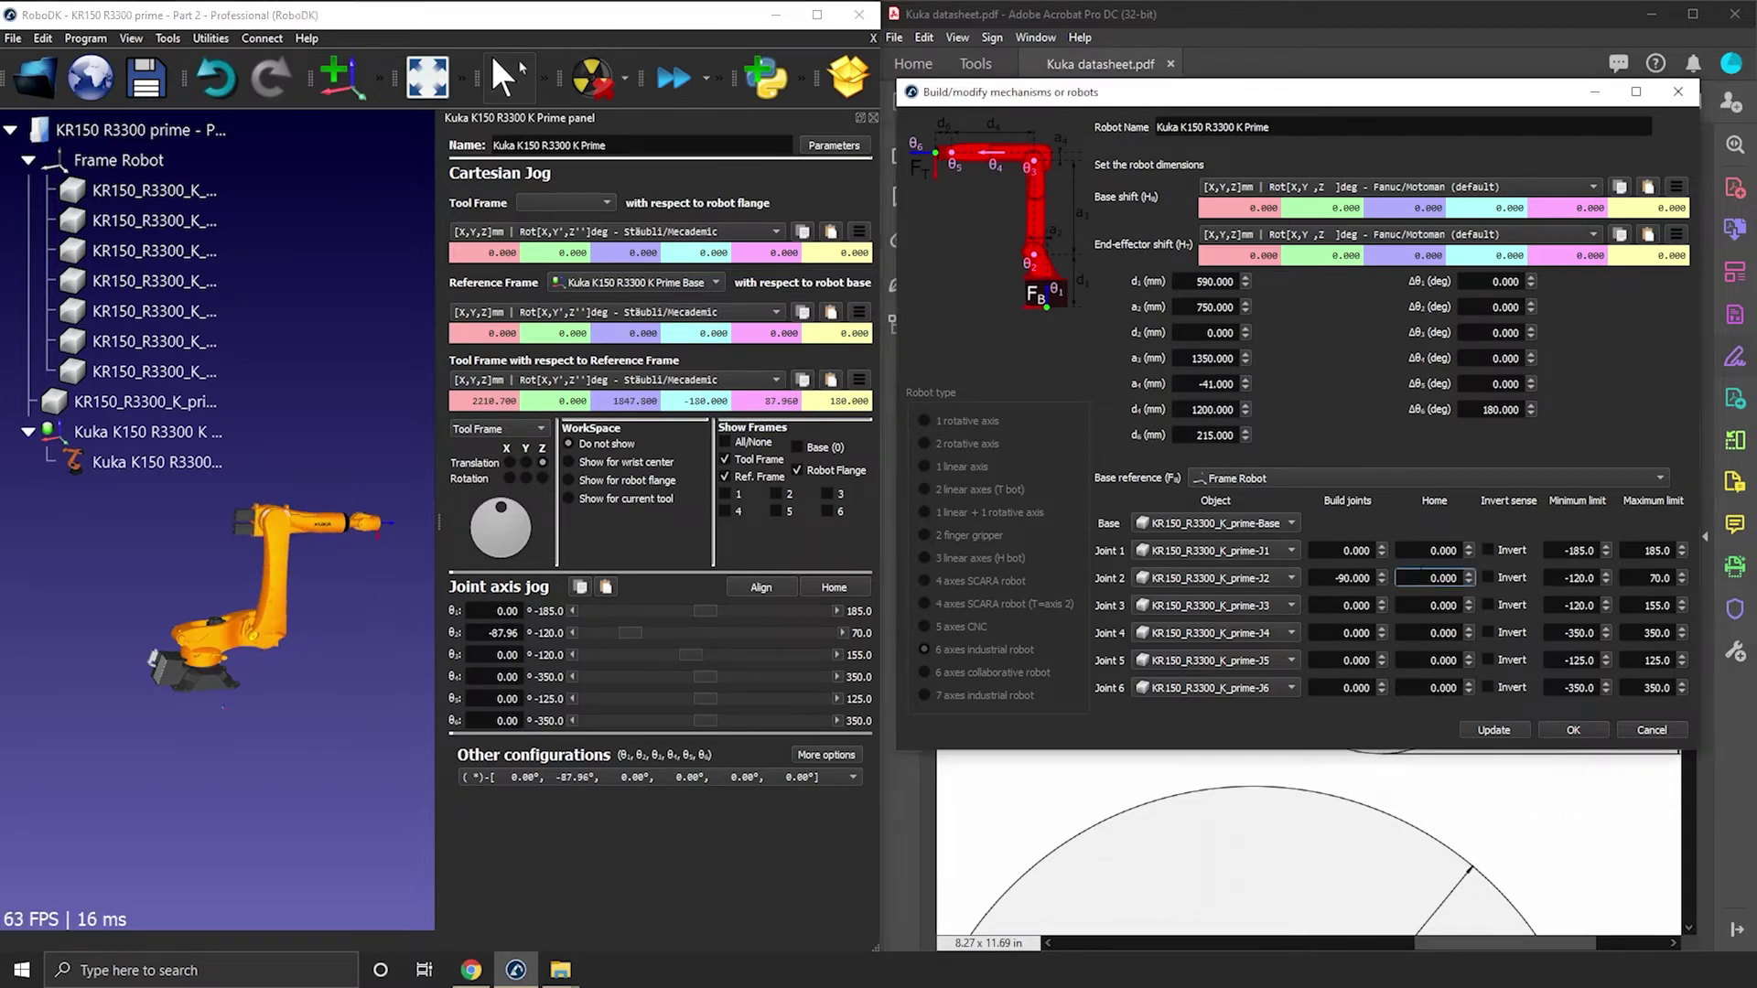
{"action": "left_click", "coordinate": [1506, 736]}
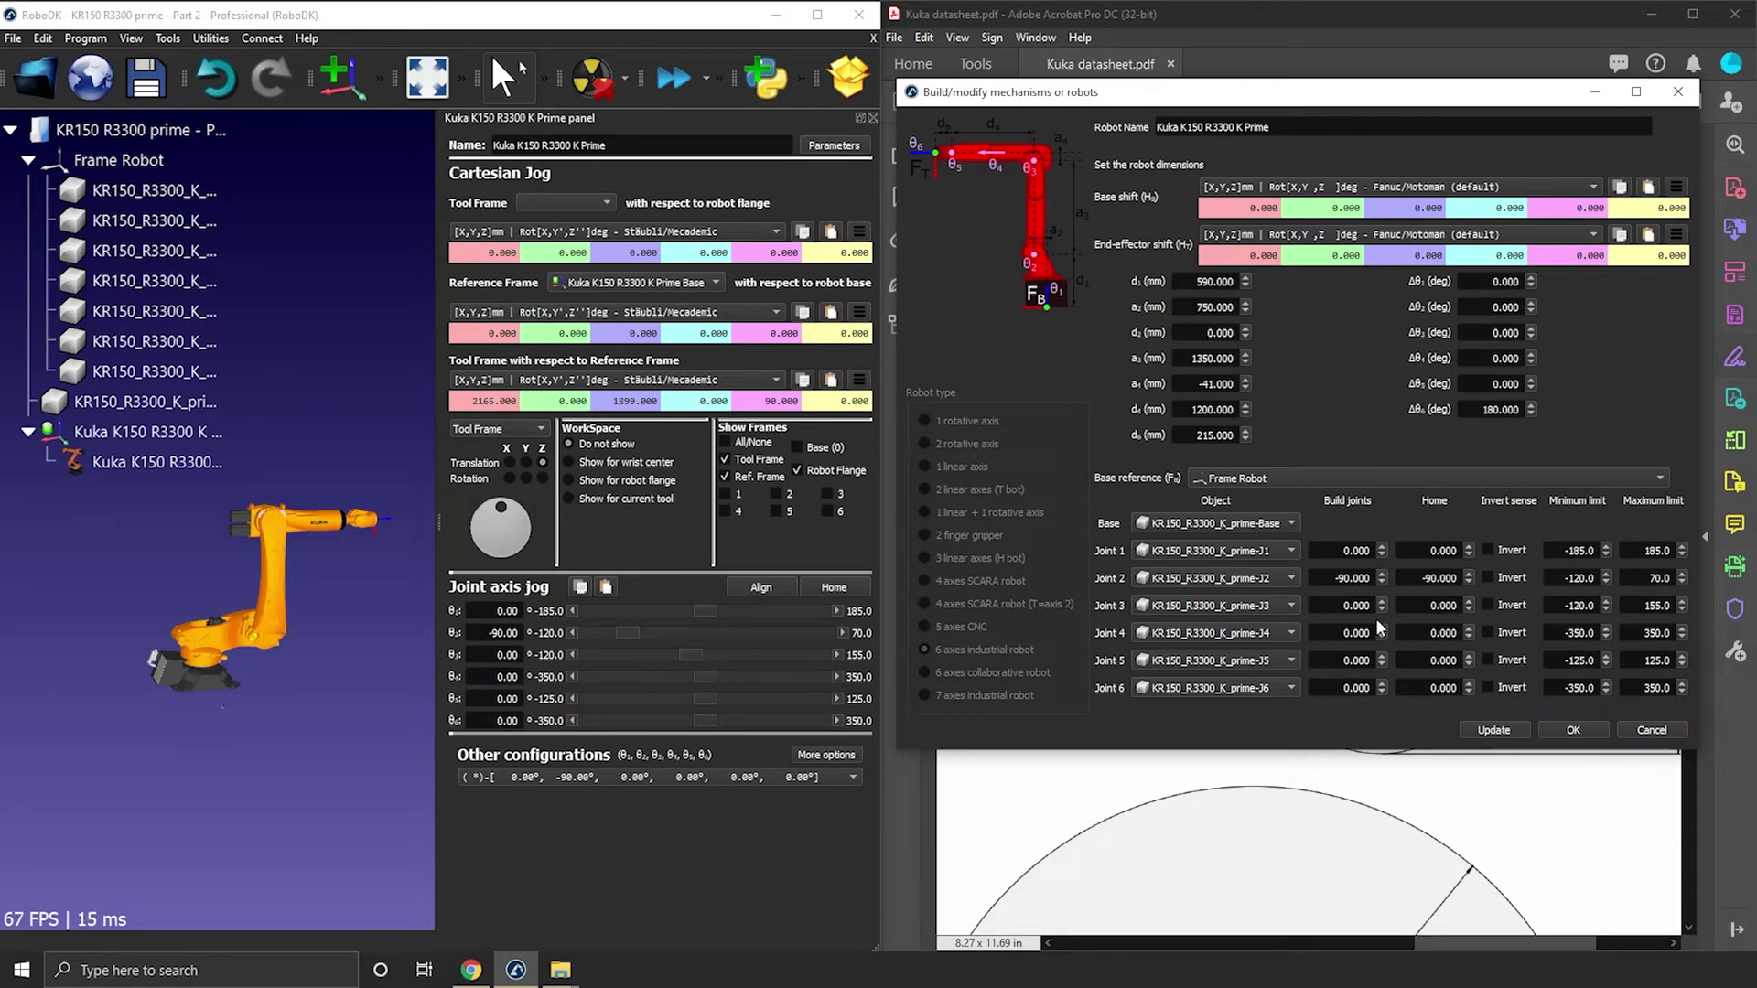
- Test joint 3 from the home position, jogging it to about -91 degrees
{"action": "mouse_move", "coordinate": [682, 651]}
{"action": "left_mouse_down"}
{"action": "mouse_move", "coordinate": [771, 664]}
{"action": "mouse_move", "coordinate": [503, 659]}
{"action": "mouse_move", "coordinate": [795, 694]}
{"action": "mouse_move", "coordinate": [683, 680]}
{"action": "left_mouse_up"}
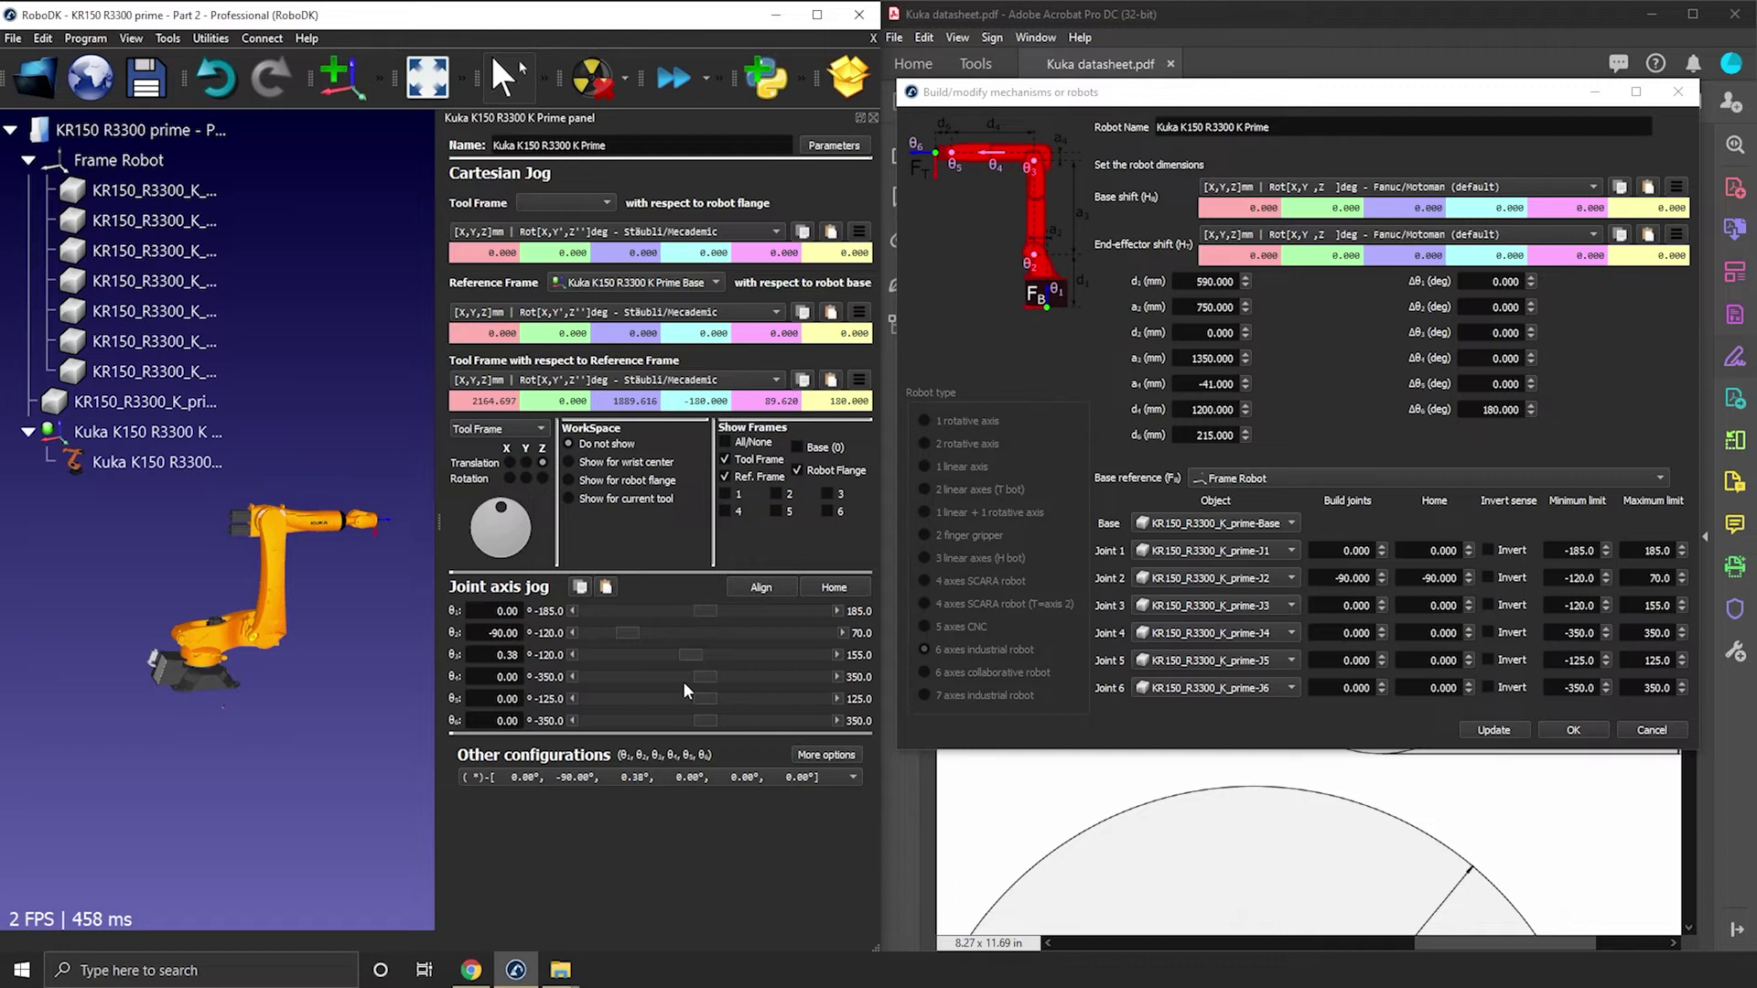
{"action": "left_click", "coordinate": [834, 588]}
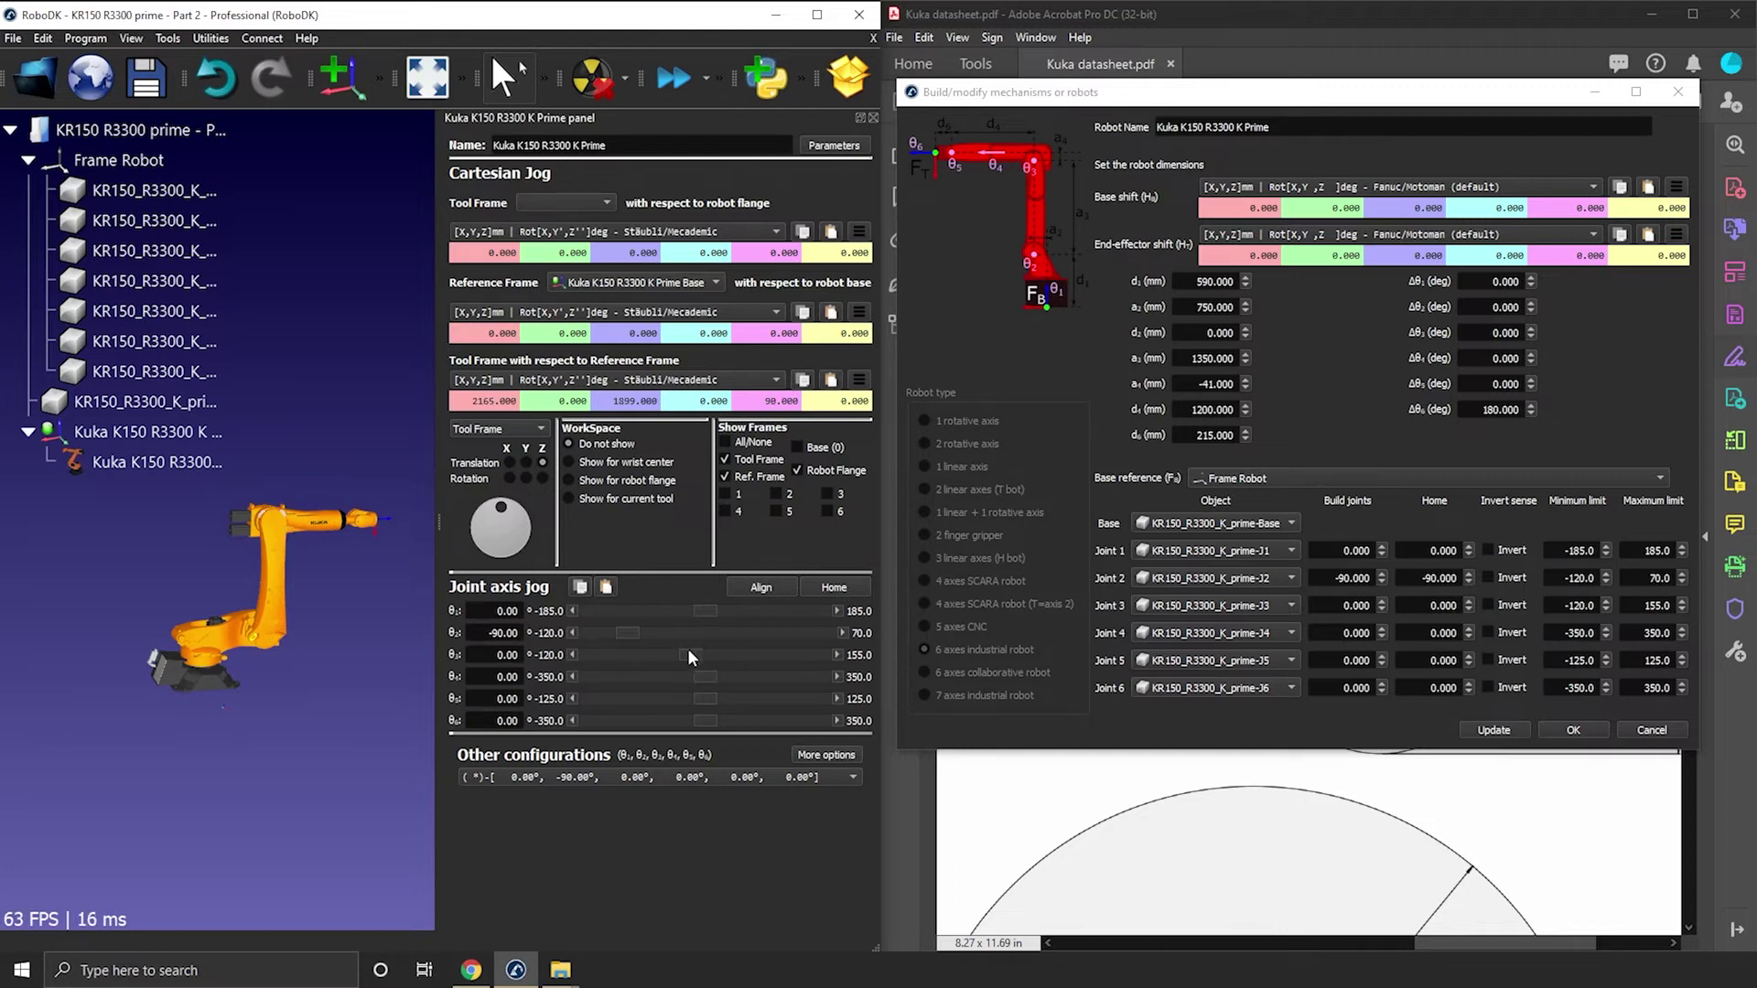
{"action": "left_click_drag", "start_coordinate": [690, 652], "coordinate": [611, 633]}
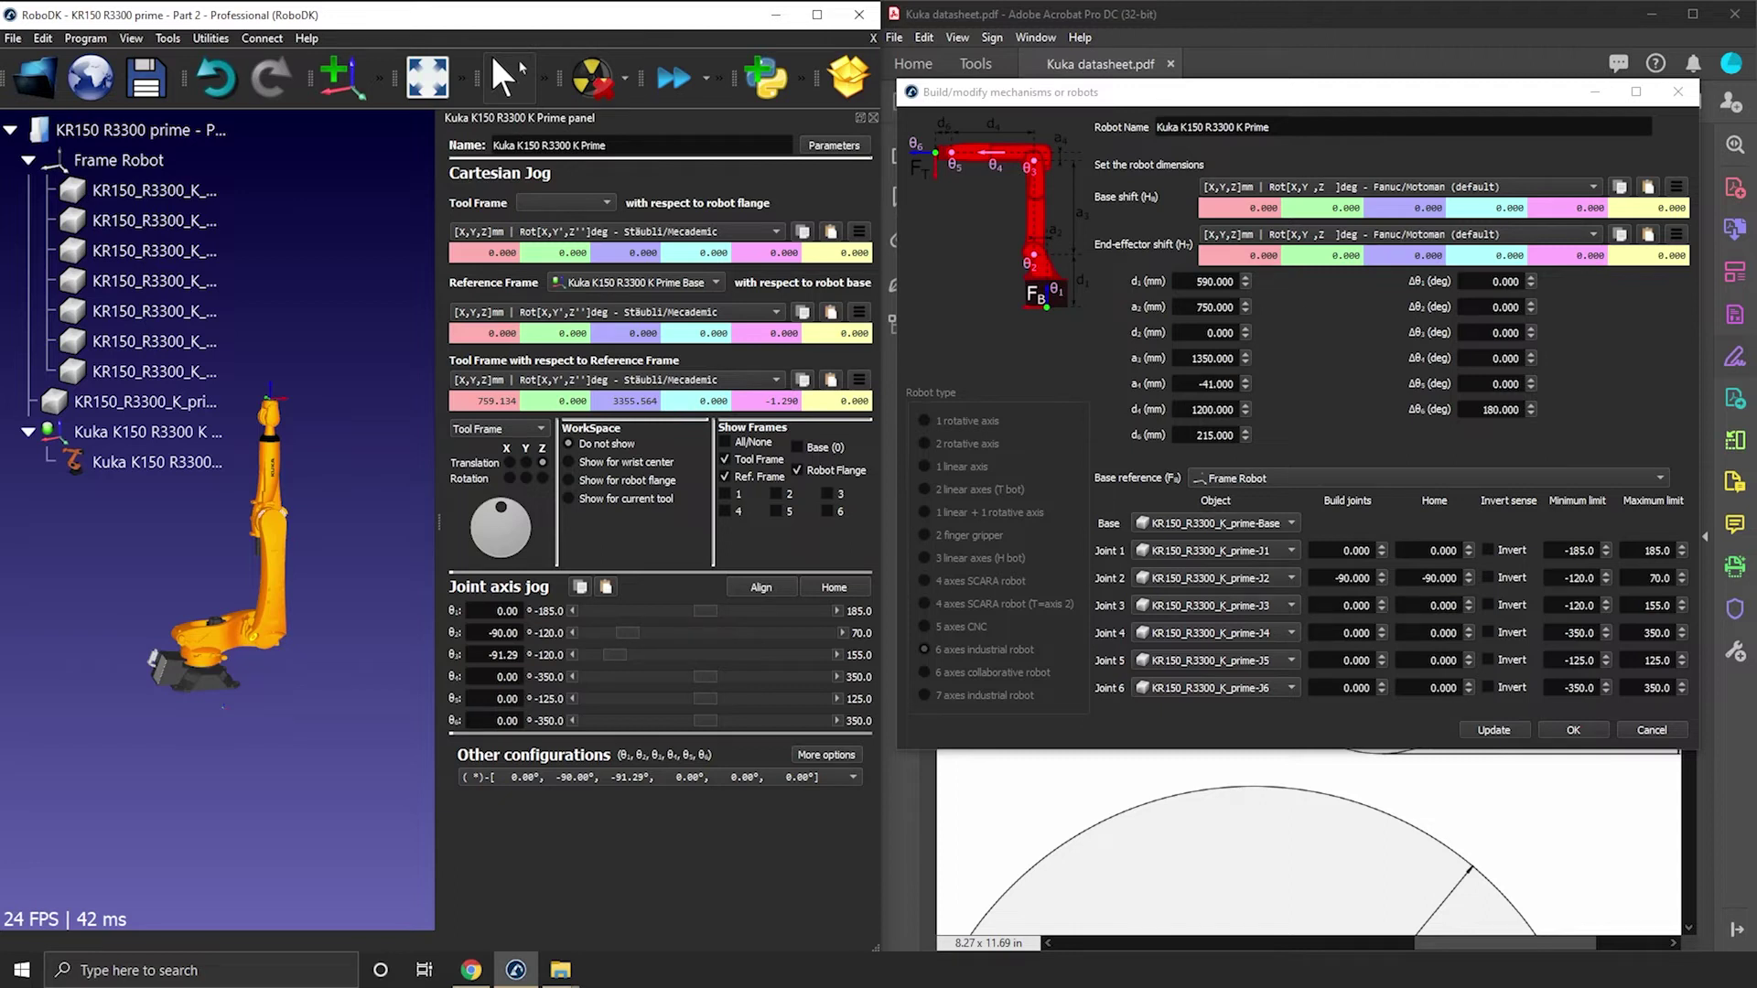
- Set Joint 3's build joint value to 90 degrees and the Δθ3 offset to -90 degrees, and update the robot
{"action": "left_click_drag", "start_coordinate": [1190, 95], "coordinate": [423, 142]}
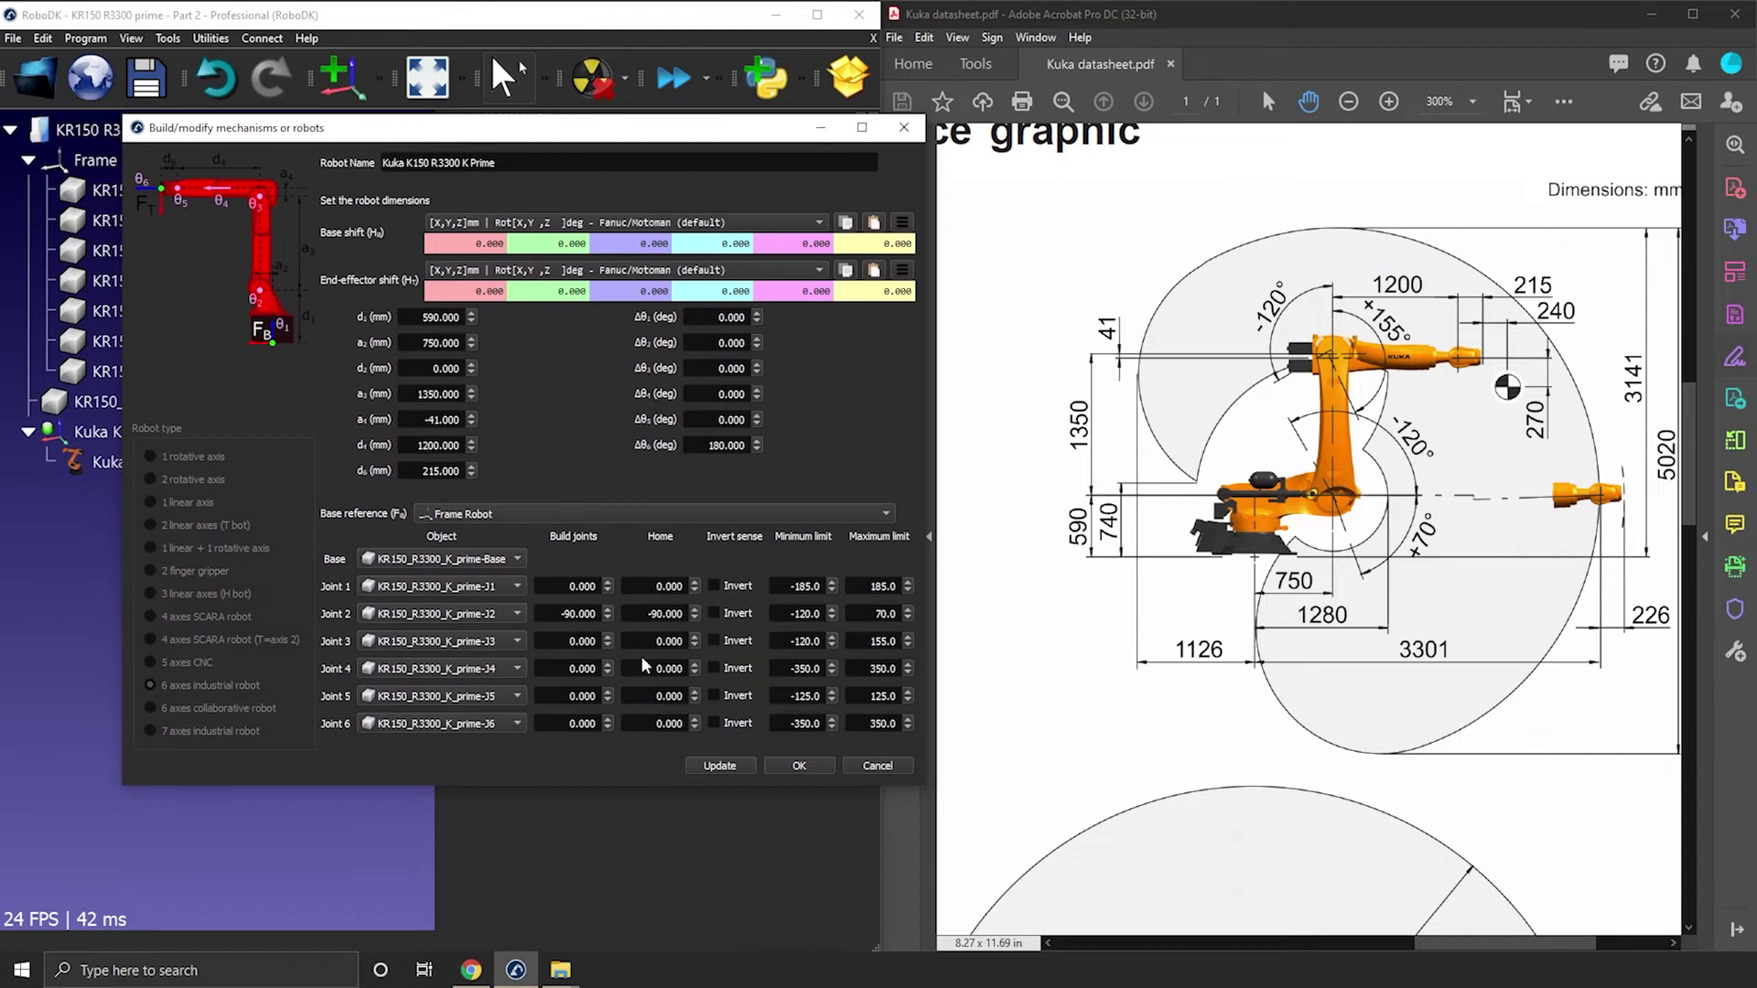
{"action": "left_click", "coordinate": [571, 641]}
{"action": "left_click", "coordinate": [720, 367]}
{"action": "left_click", "coordinate": [720, 766]}
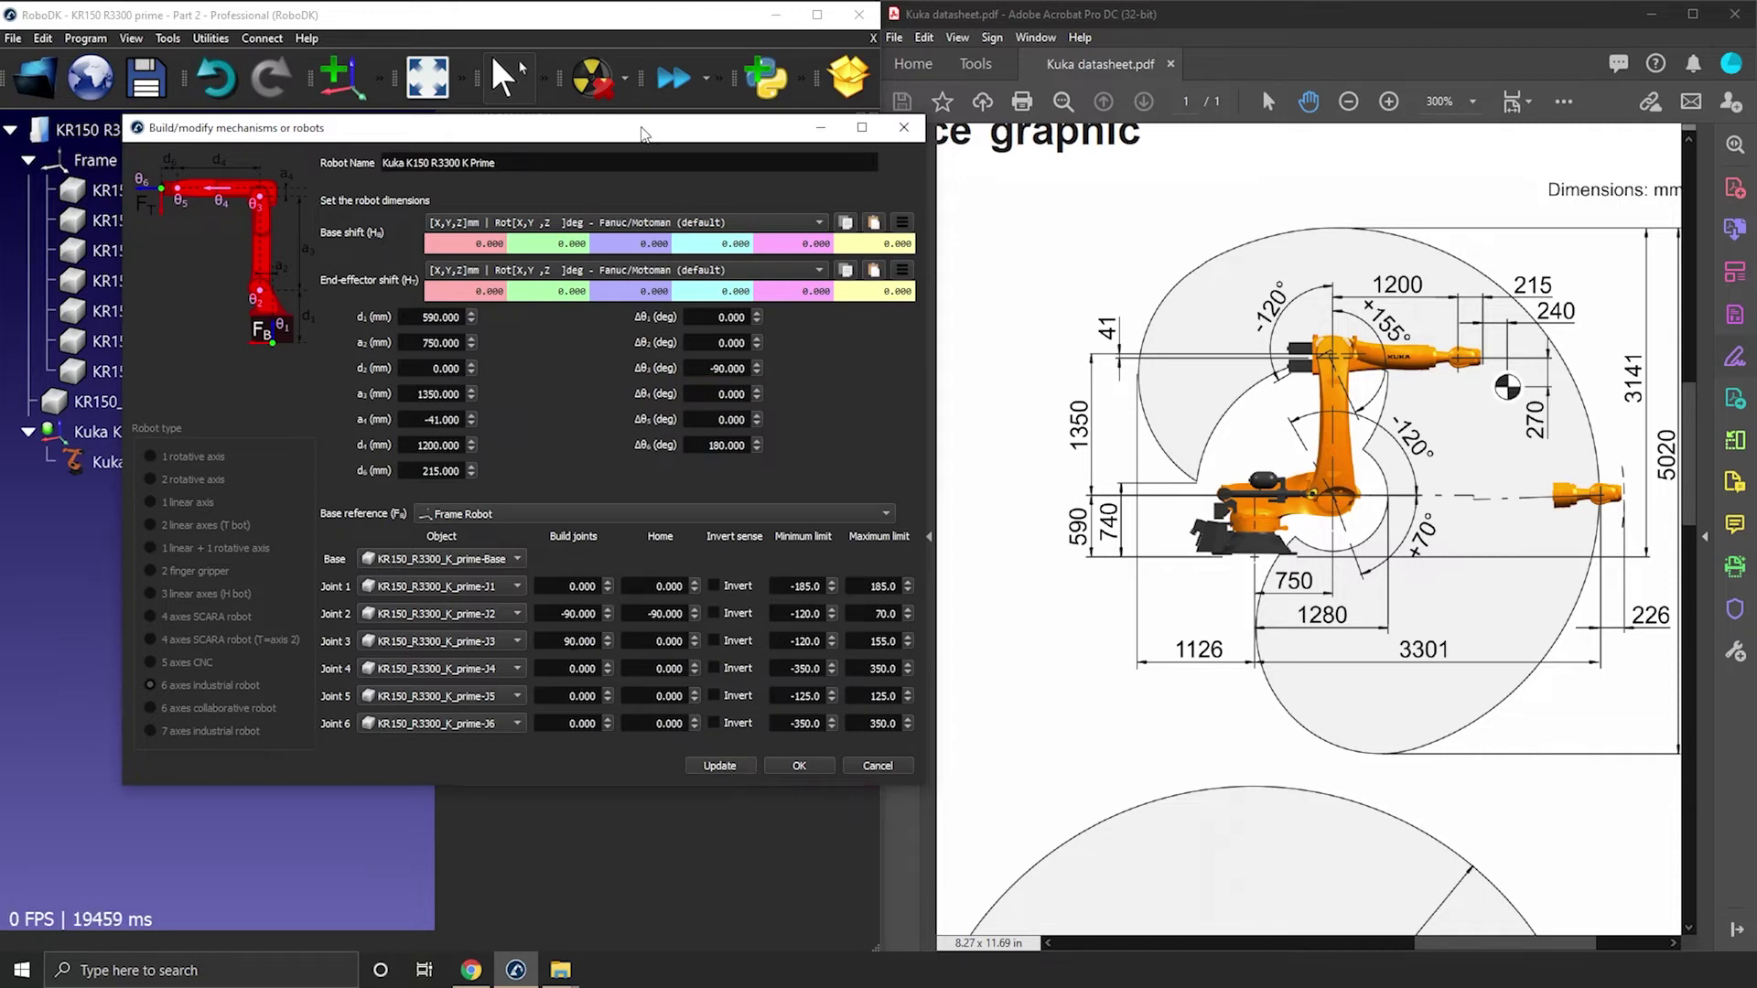
- Set Joint 3's home value to 90 degrees, update the robot, and test the joint by jogging it before and after the change
{"action": "left_click_drag", "start_coordinate": [644, 134], "coordinate": [1386, 129]}
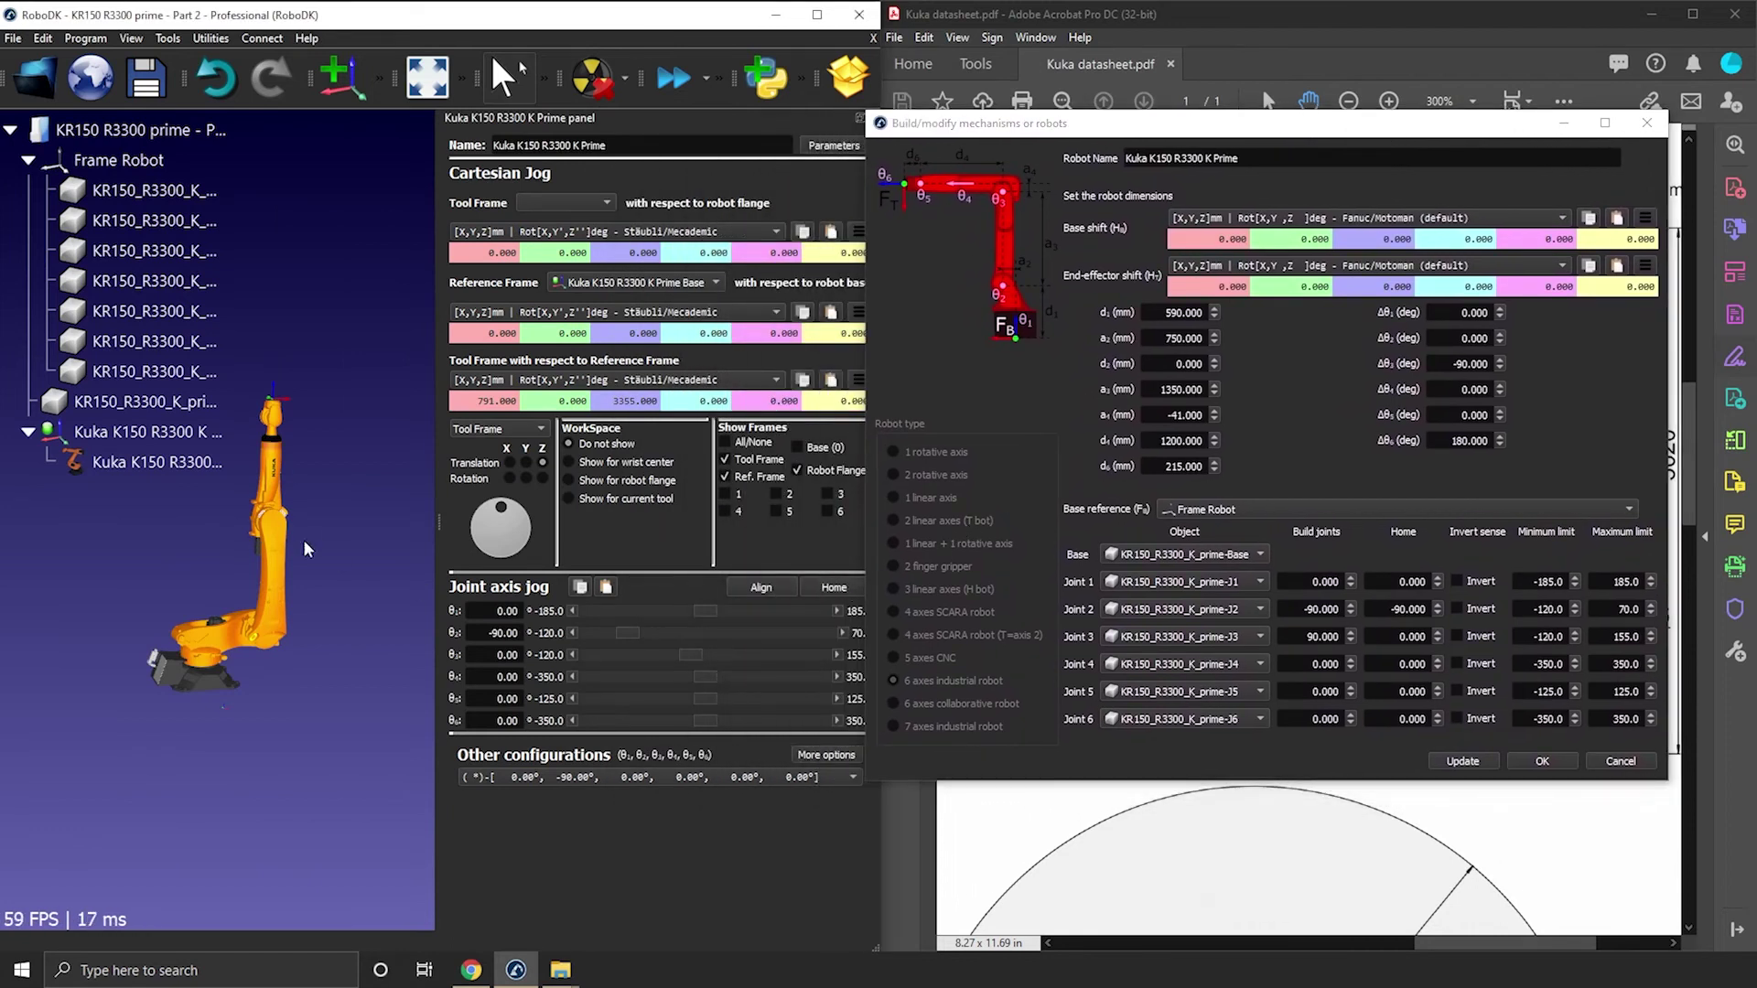
{"action": "left_click_drag", "start_coordinate": [689, 653], "coordinate": [787, 656]}
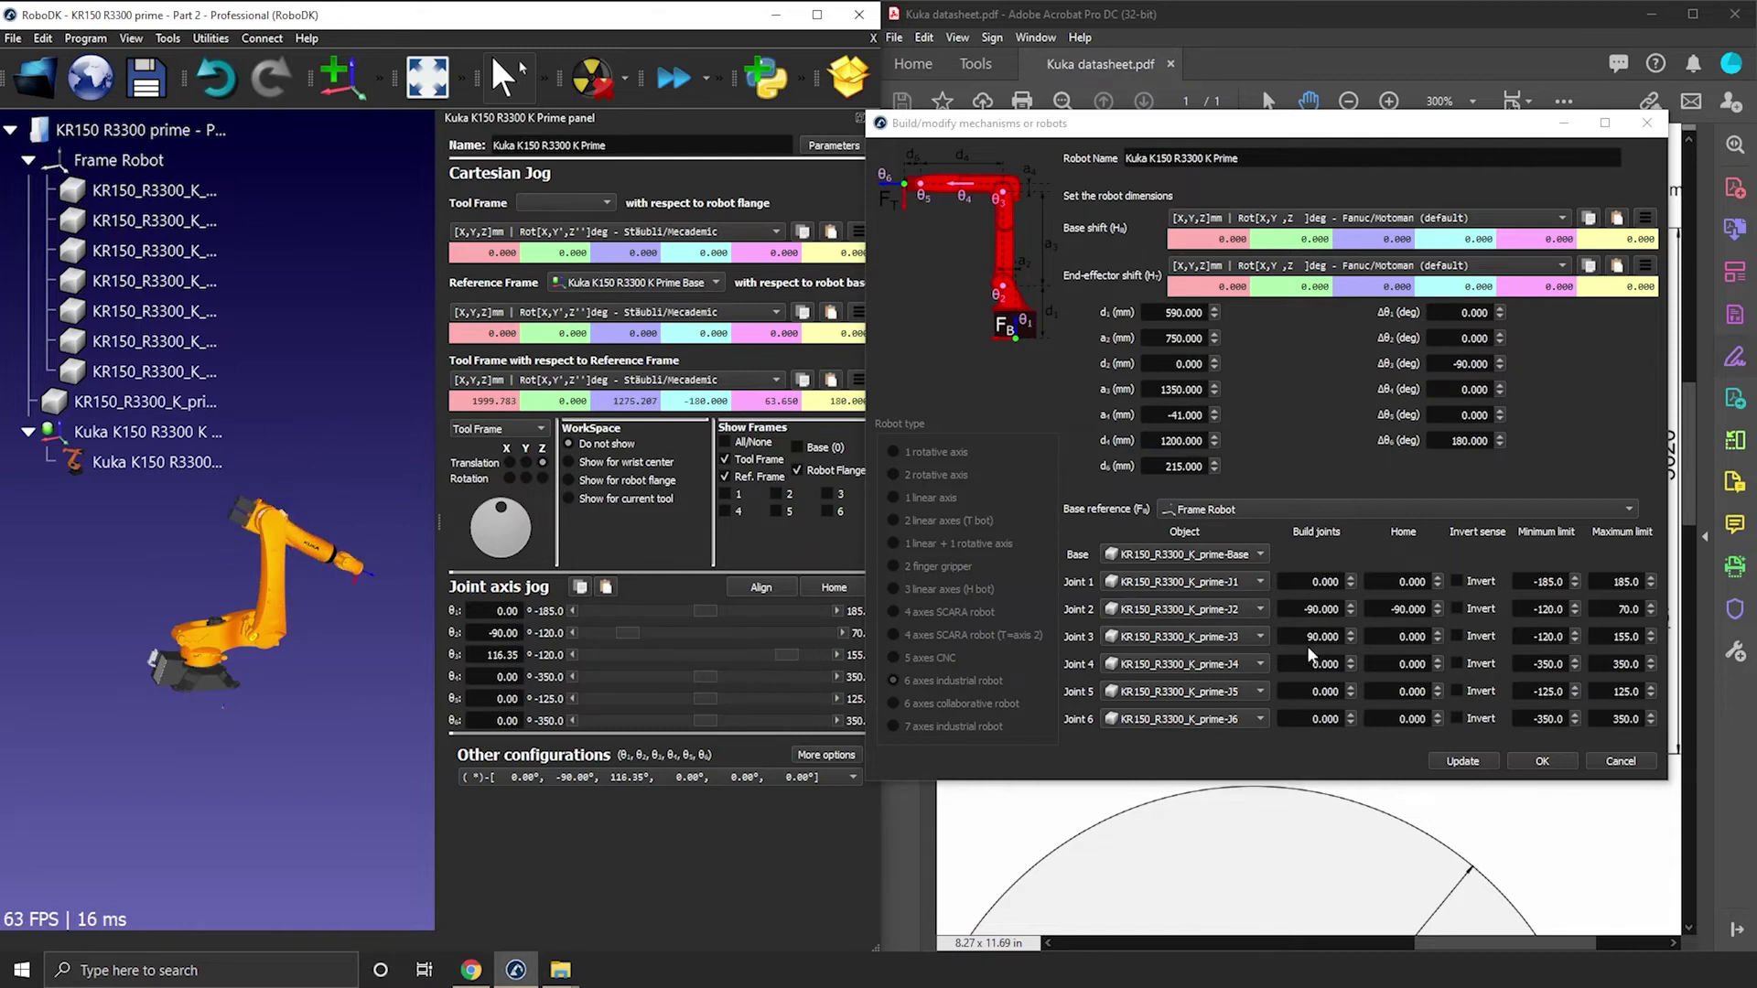
{"action": "left_click", "coordinate": [1400, 636]}
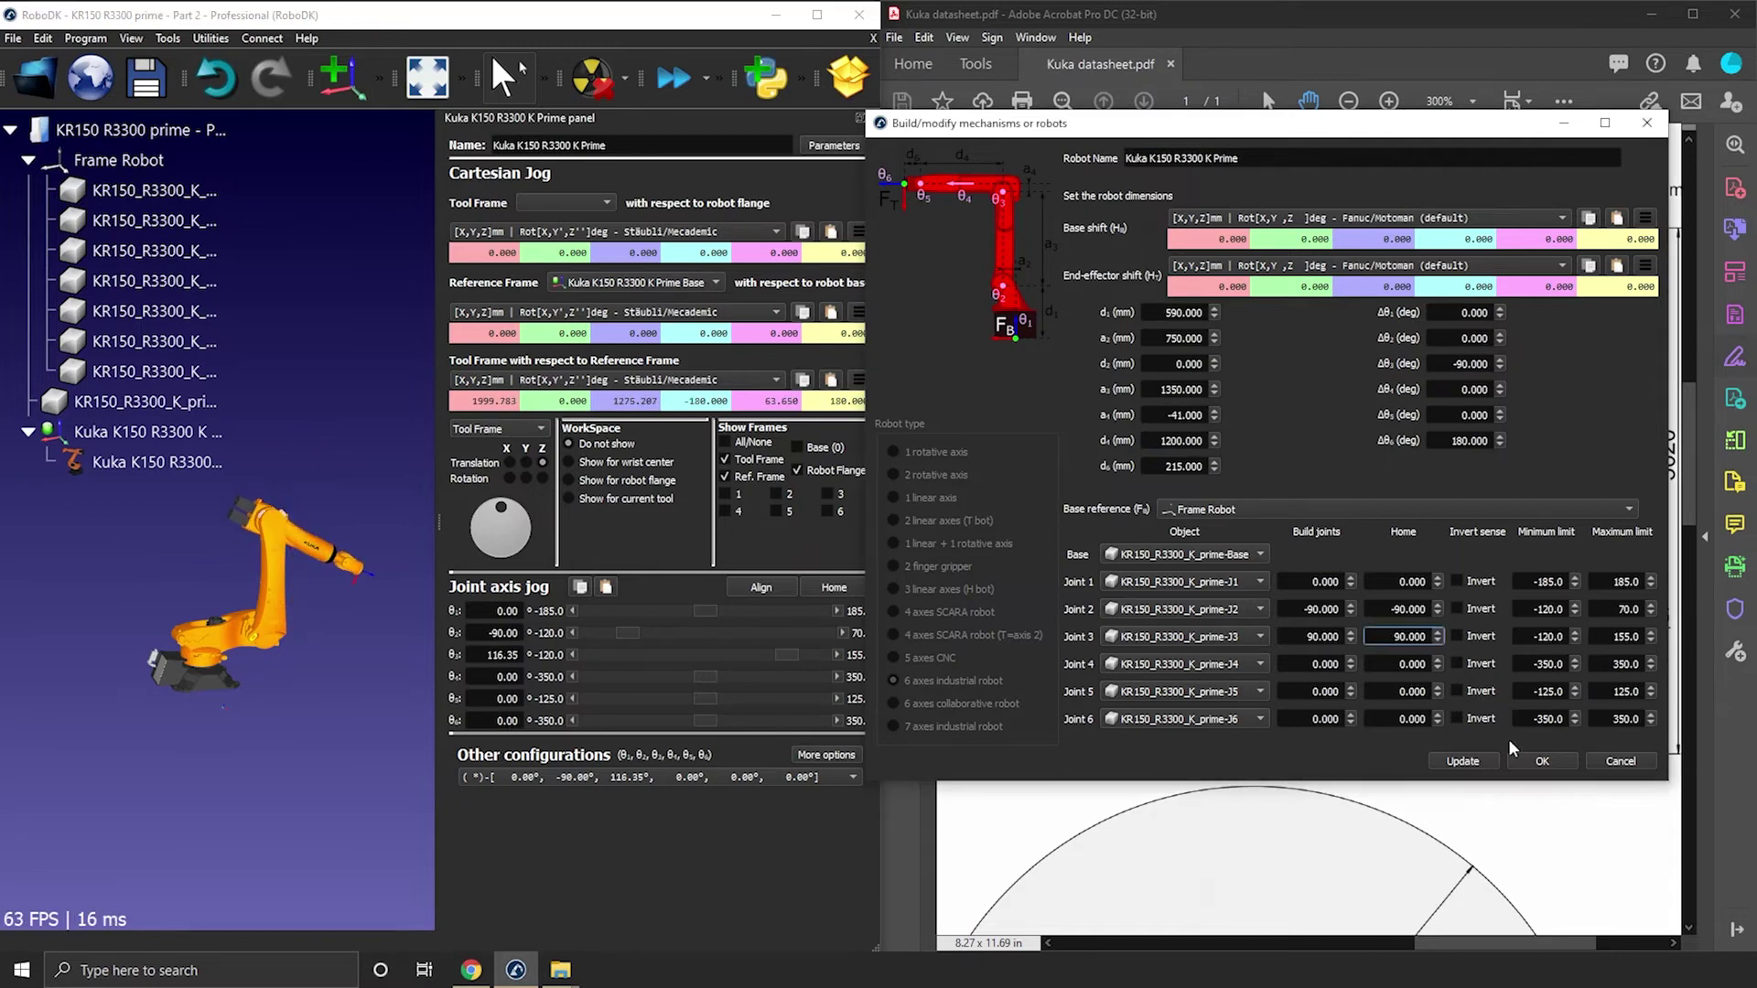
{"action": "left_click", "coordinate": [1462, 761]}
{"action": "mouse_move", "coordinate": [765, 654]}
{"action": "left_mouse_down"}
{"action": "mouse_move", "coordinate": [866, 673]}
{"action": "mouse_move", "coordinate": [586, 643]}
{"action": "mouse_move", "coordinate": [766, 656]}
{"action": "left_mouse_up"}
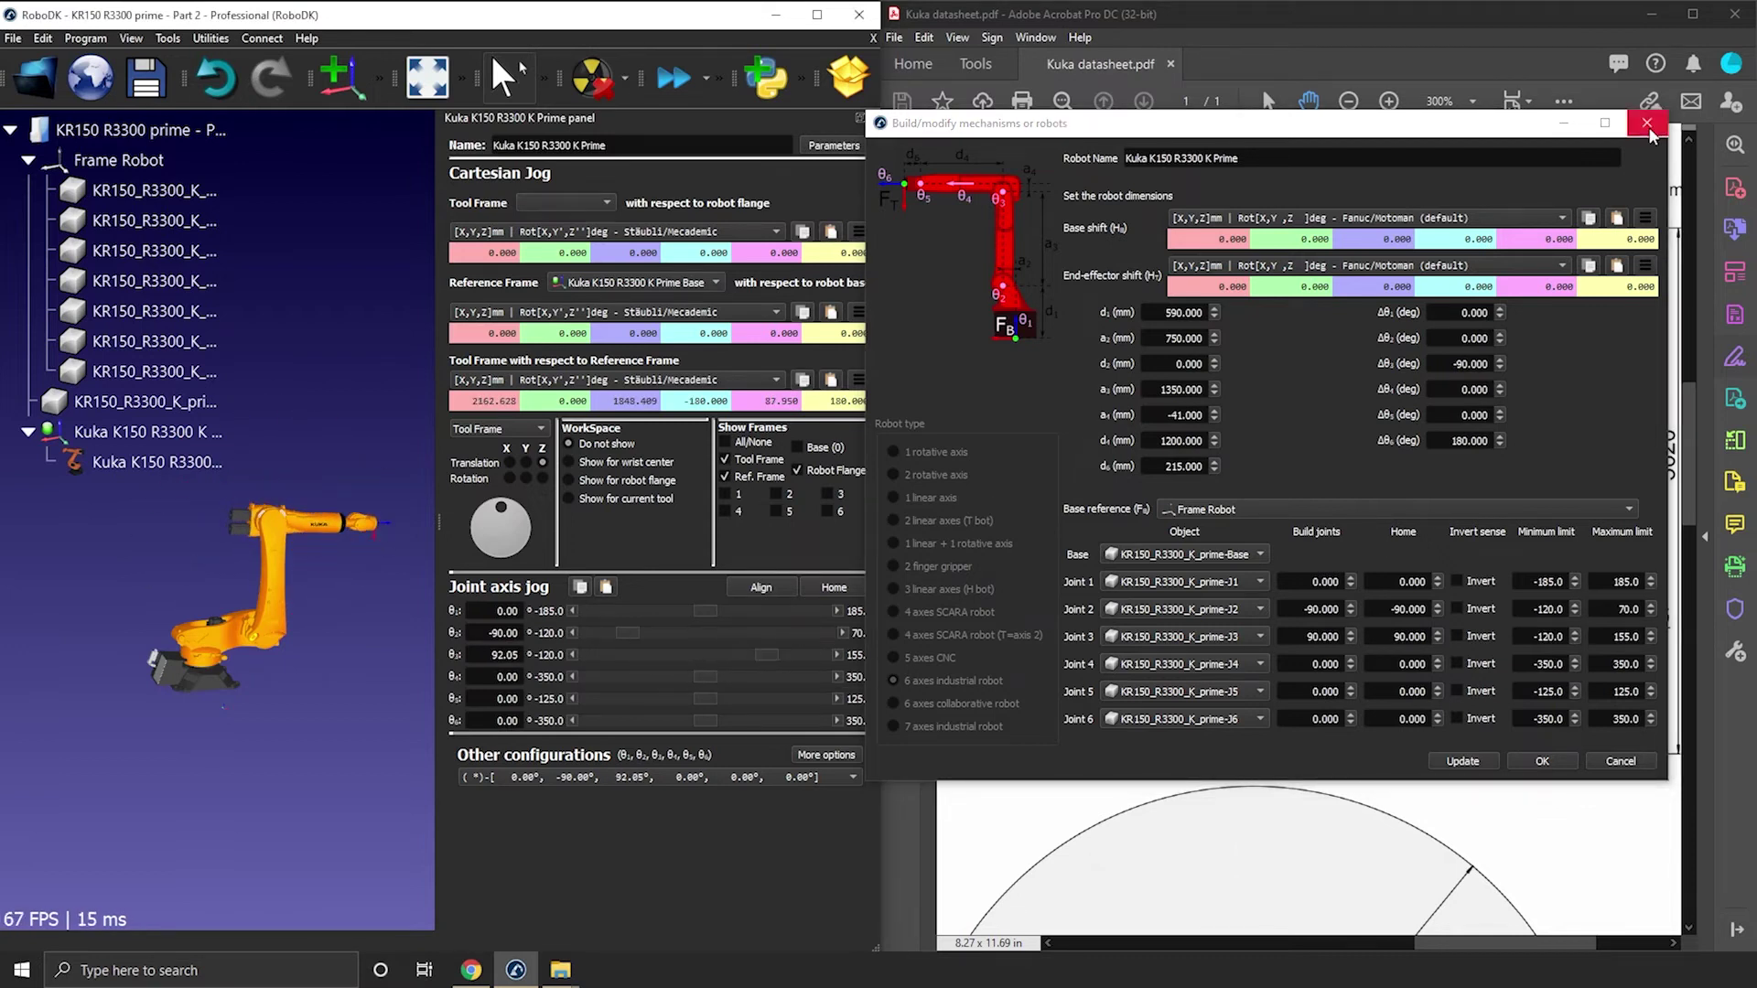
- Accept the mechanism changes and maximize the main RoboDK window
{"action": "left_click", "coordinate": [1540, 762]}
{"action": "left_click", "coordinate": [813, 17]}
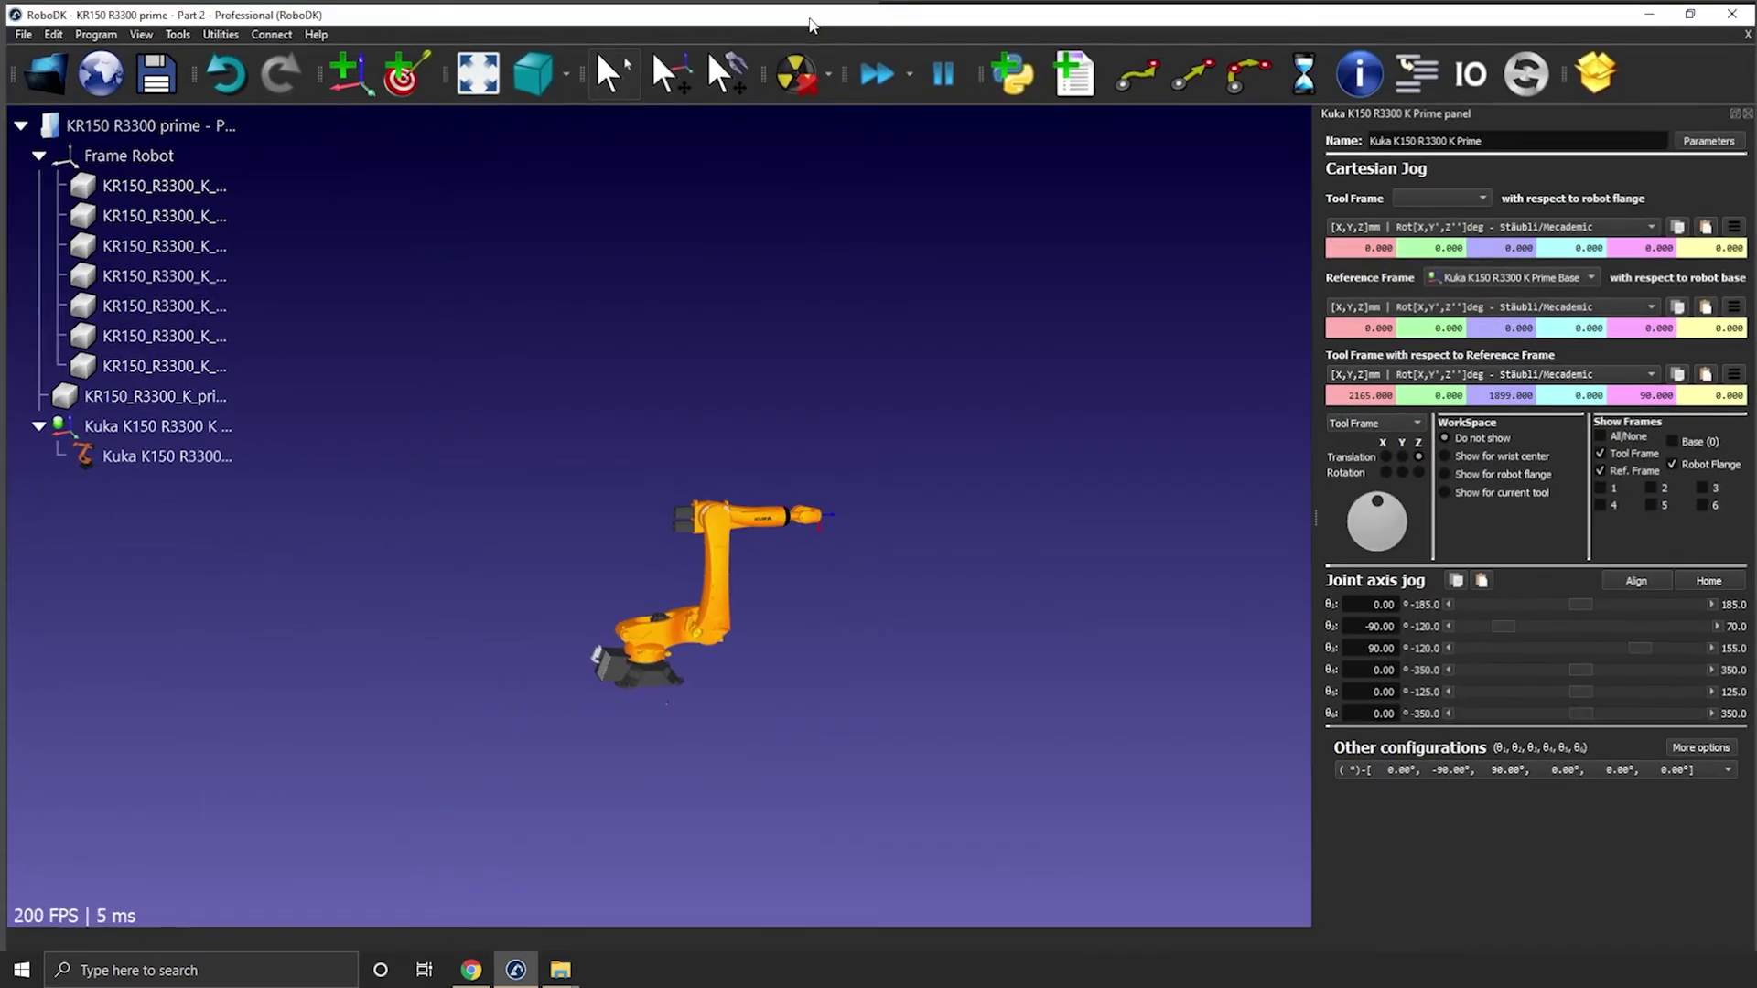
- Open the robot's parameters and place the window clear of the arm to review the joint limits and kinematic table
{"action": "left_click", "coordinate": [1712, 138]}
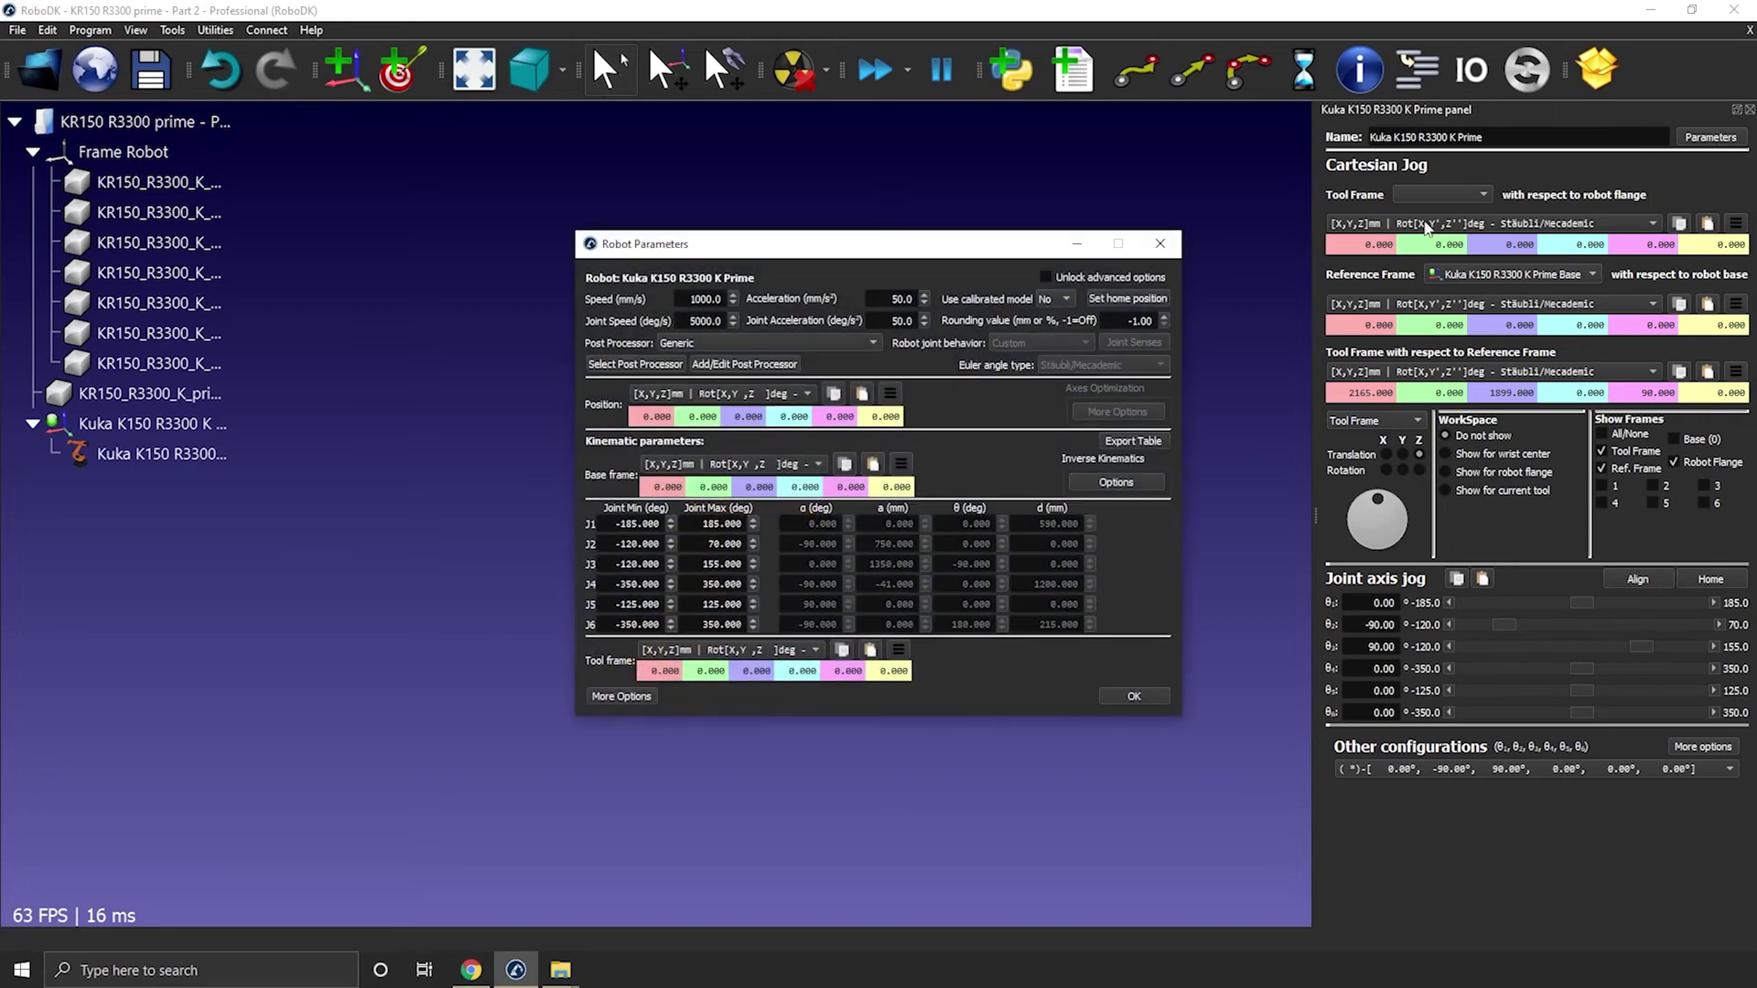
{"action": "left_click_drag", "start_coordinate": [923, 238], "coordinate": [1034, 129]}
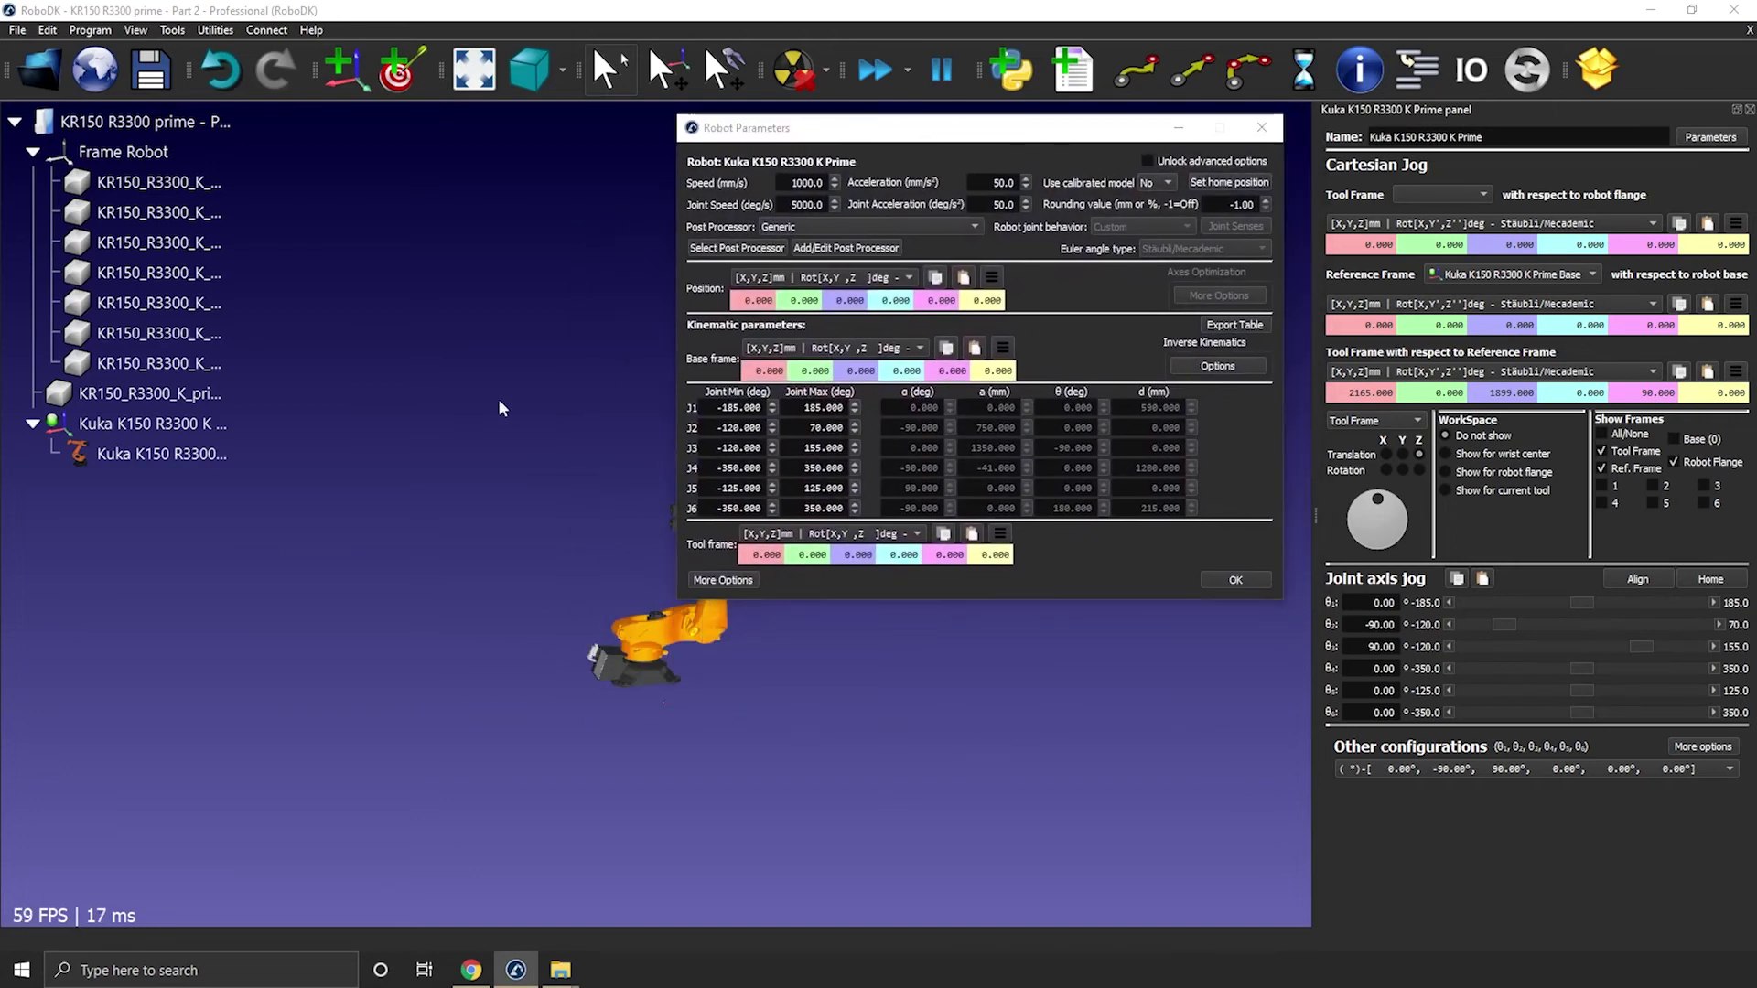
{"action": "left_click_drag", "start_coordinate": [498, 399], "coordinate": [620, 343]}
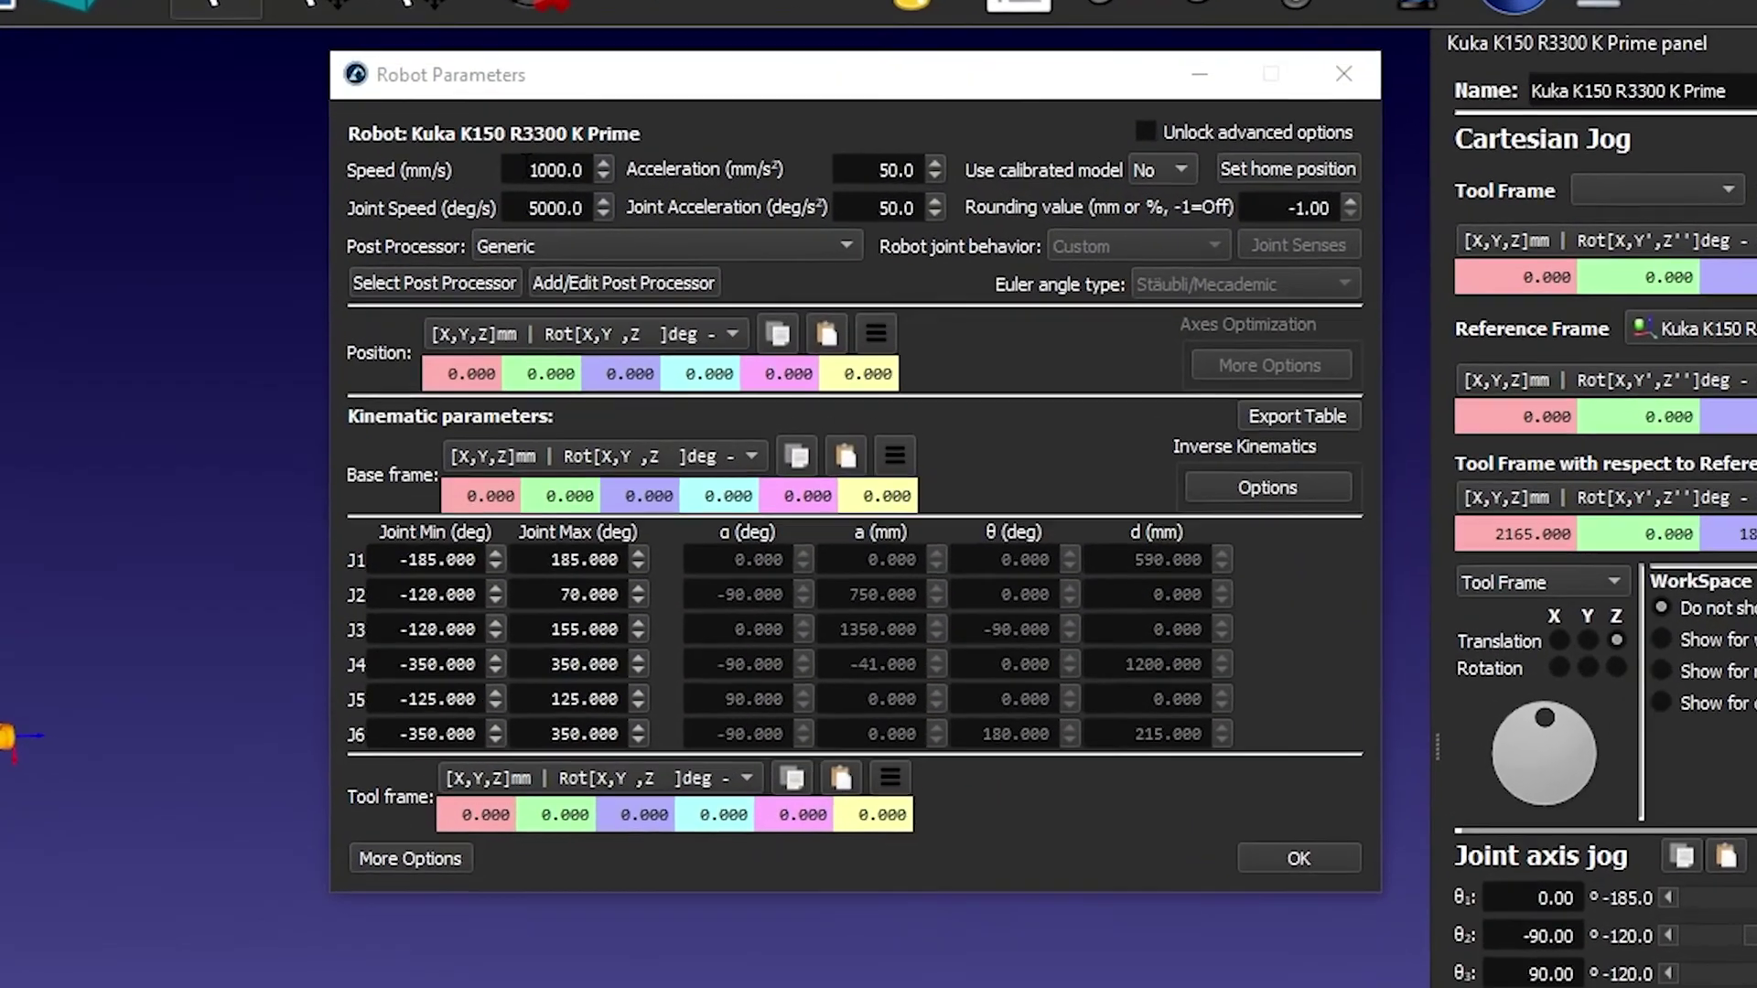
- Set the robot's joint speed to 175 deg/s in its parameters
{"action": "left_click", "coordinate": [750, 179]}
{"action": "double_click", "coordinate": [450, 165]}
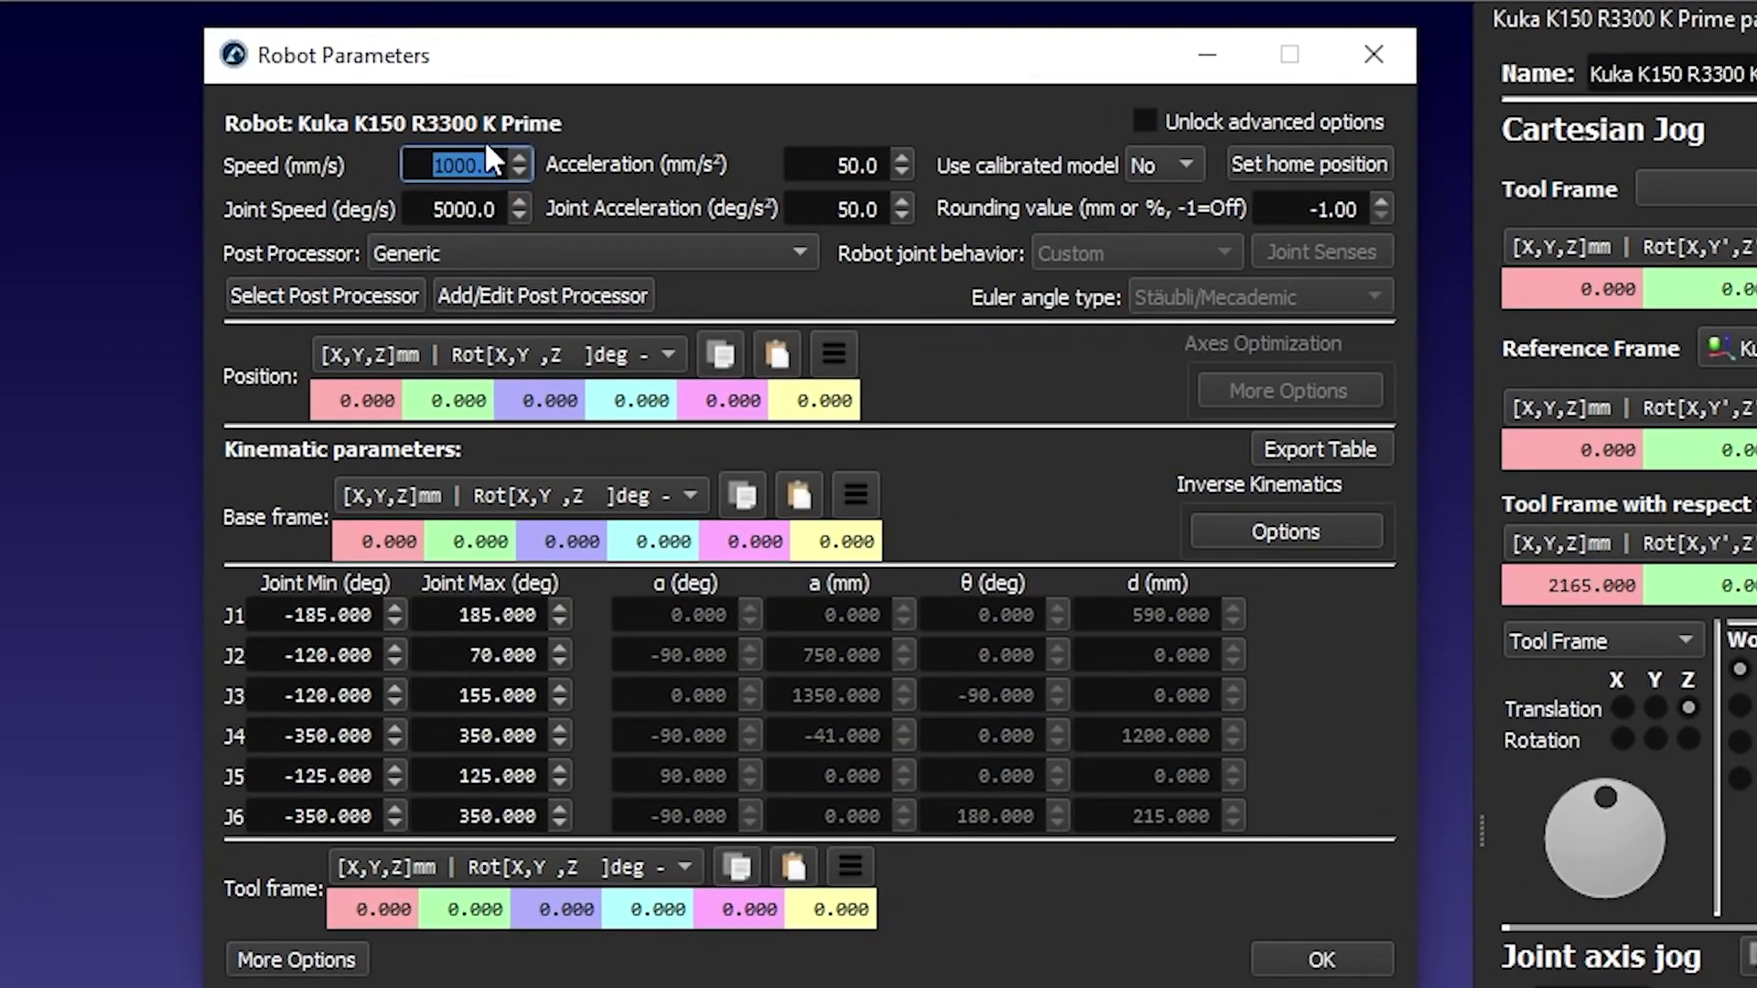
{"action": "left_click", "coordinate": [415, 190]}
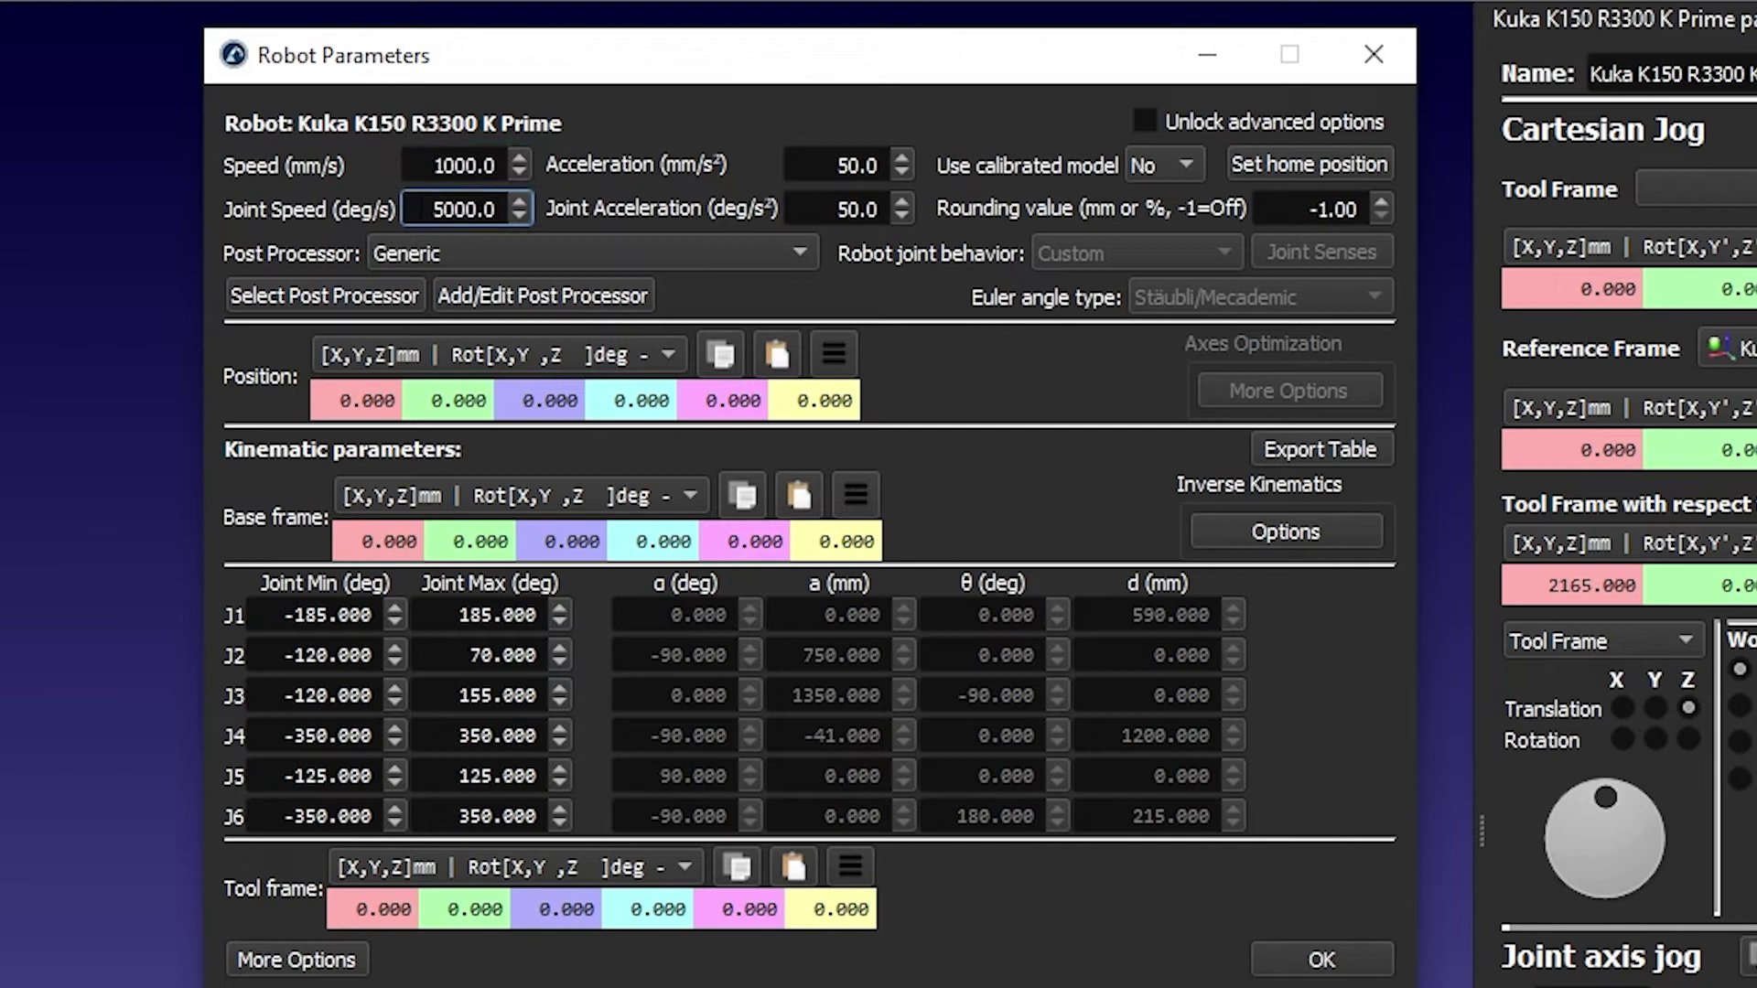
{"action": "left_click_drag", "start_coordinate": [434, 208], "coordinate": [499, 208]}
{"action": "type", "text": "175"}
- Set the robot's linear acceleration to 2000 mm/s² and its joint acceleration to 600 deg/s²
{"action": "left_click", "coordinate": [804, 150]}
{"action": "double_click", "coordinate": [813, 163]}
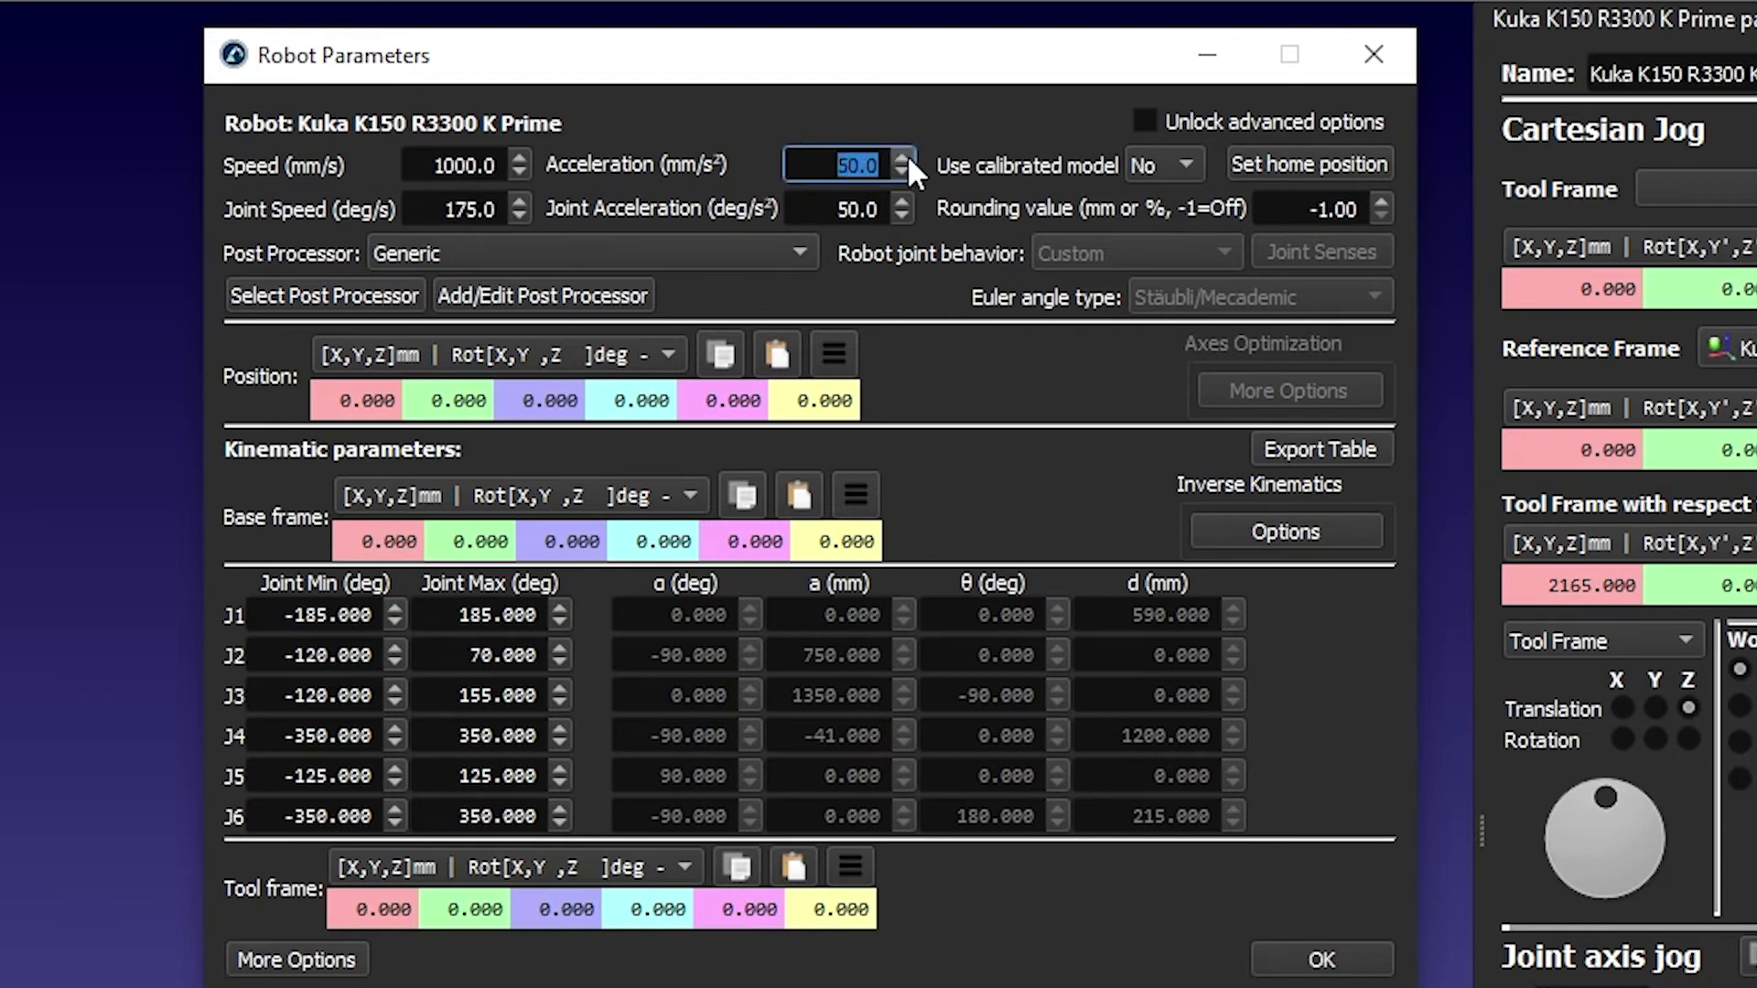
{"action": "type", "text": "2000"}
{"action": "key", "text": "Tab"}
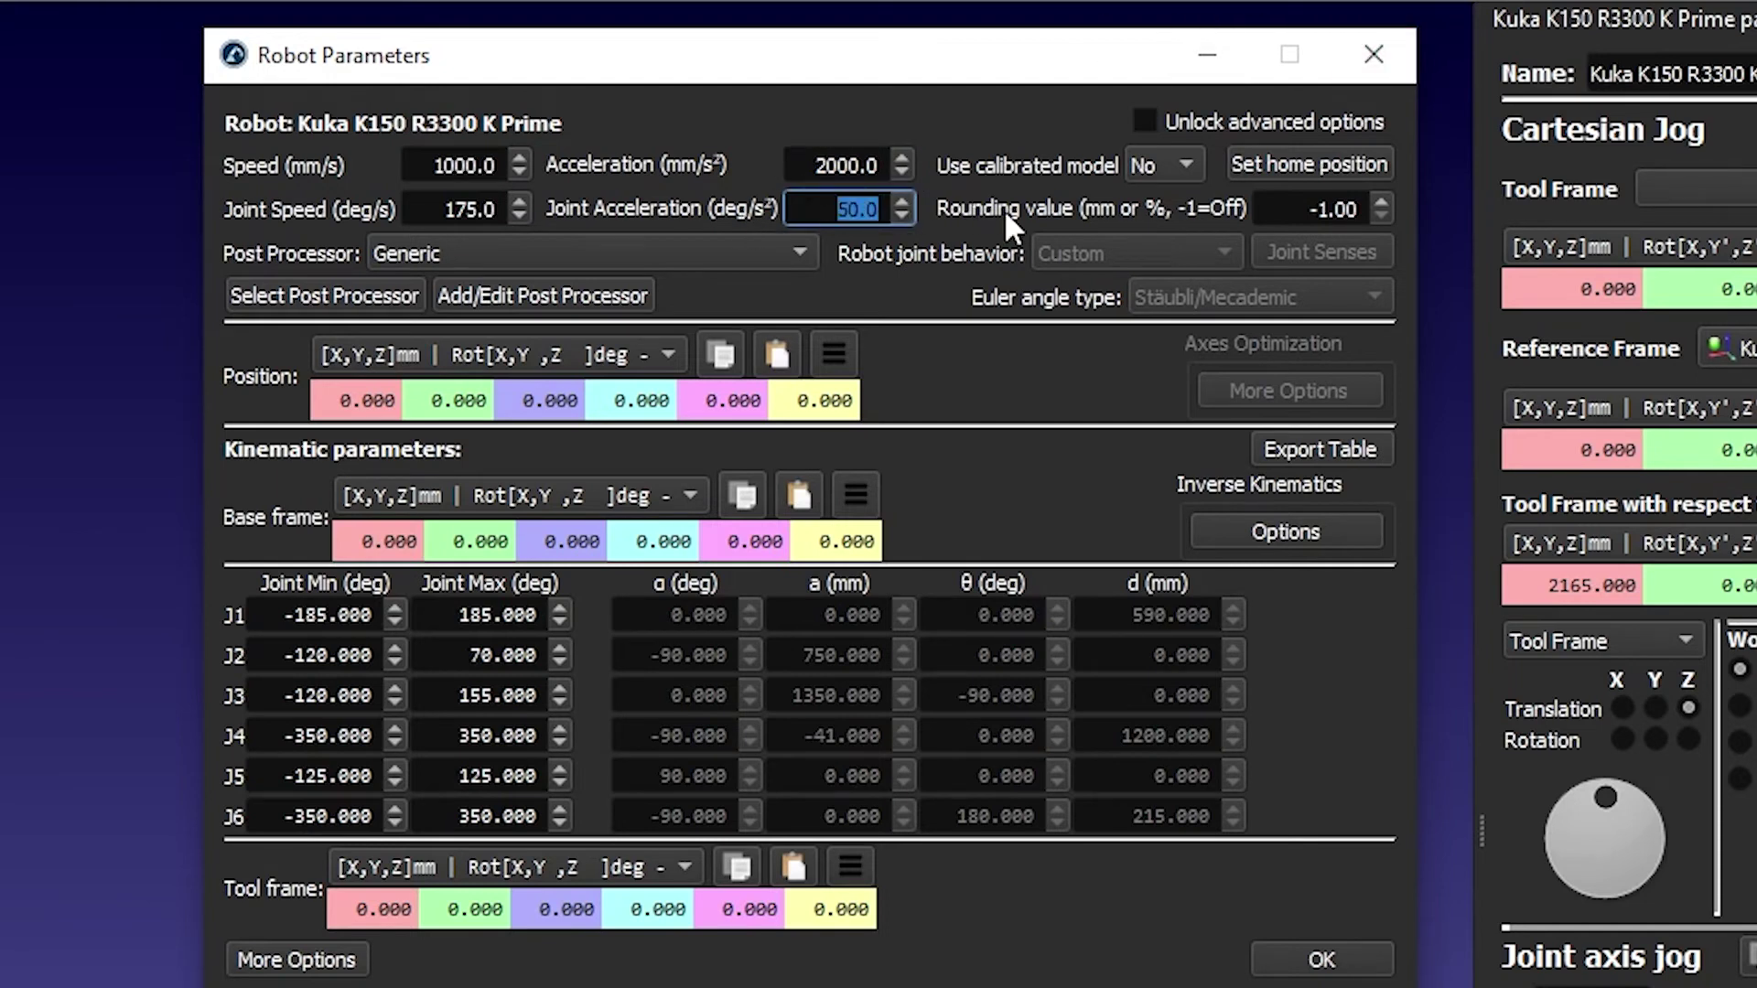
{"action": "type", "text": "600"}
{"action": "left_click", "coordinate": [818, 165]}
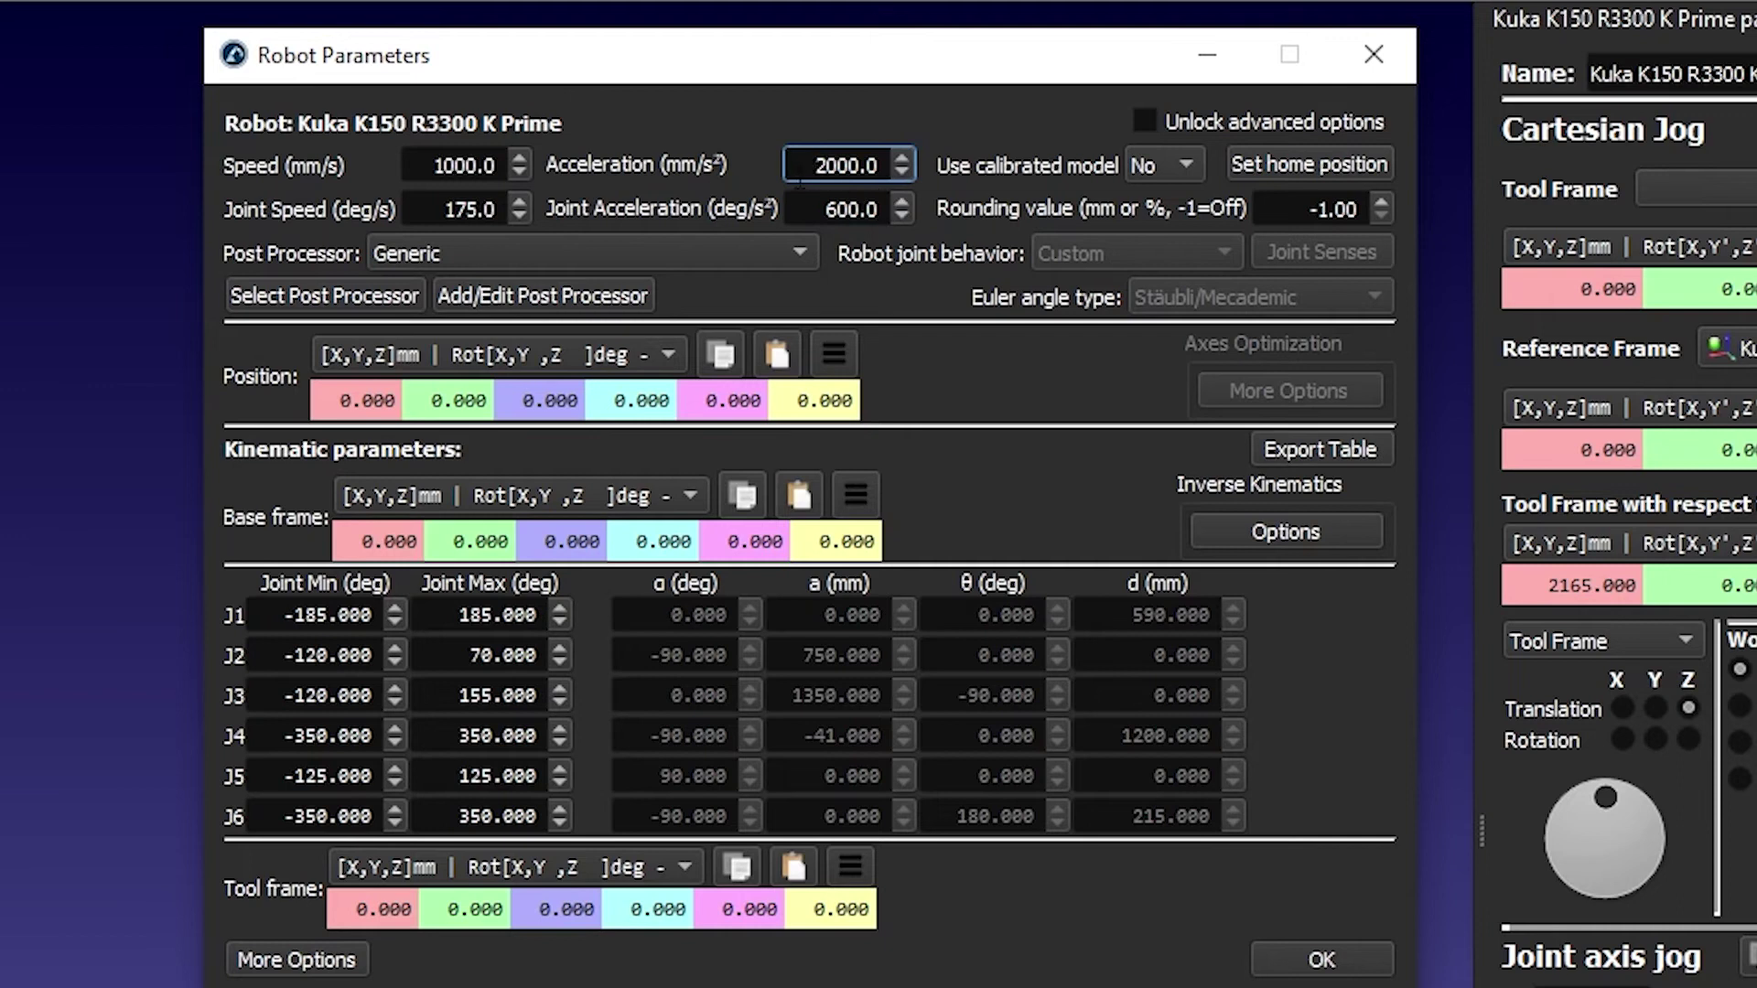
- Choose KUKA KRC4 as the robot's post processor
{"action": "left_click", "coordinate": [453, 251]}
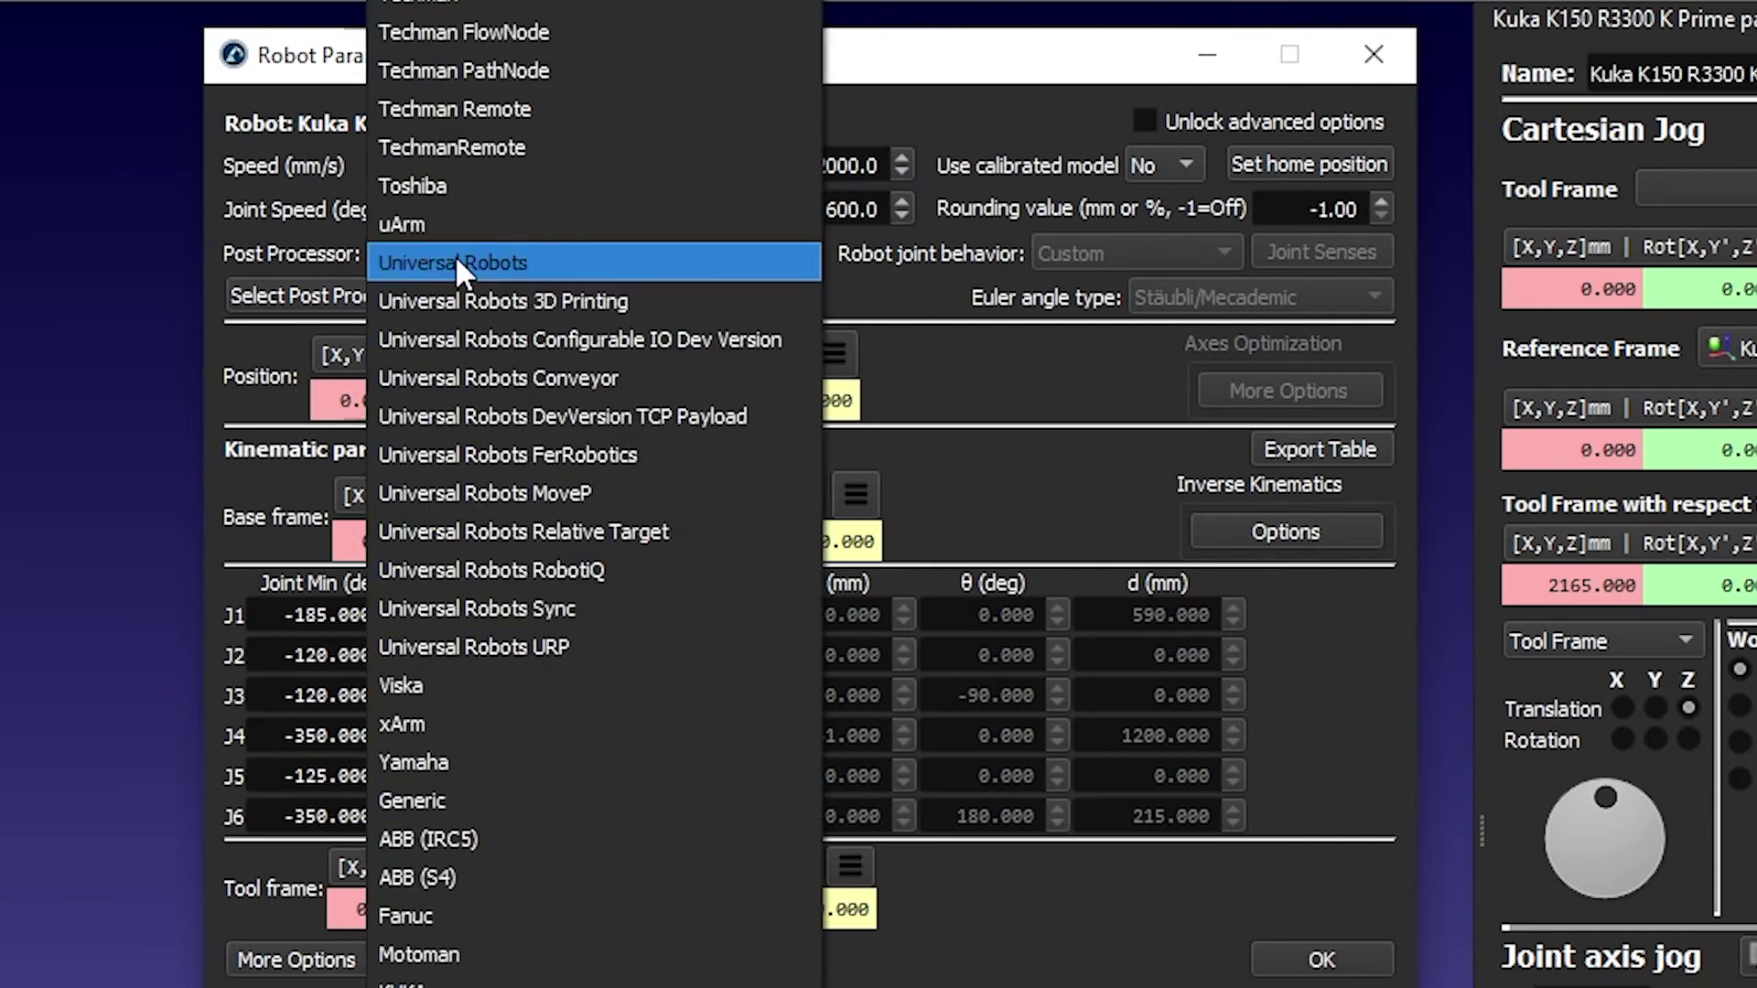
{"action": "scroll", "coordinate": [459, 262], "scroll_direction": "up", "scroll_amount": 6}
{"action": "scroll", "coordinate": [459, 262], "scroll_direction": "up", "scroll_amount": 20}
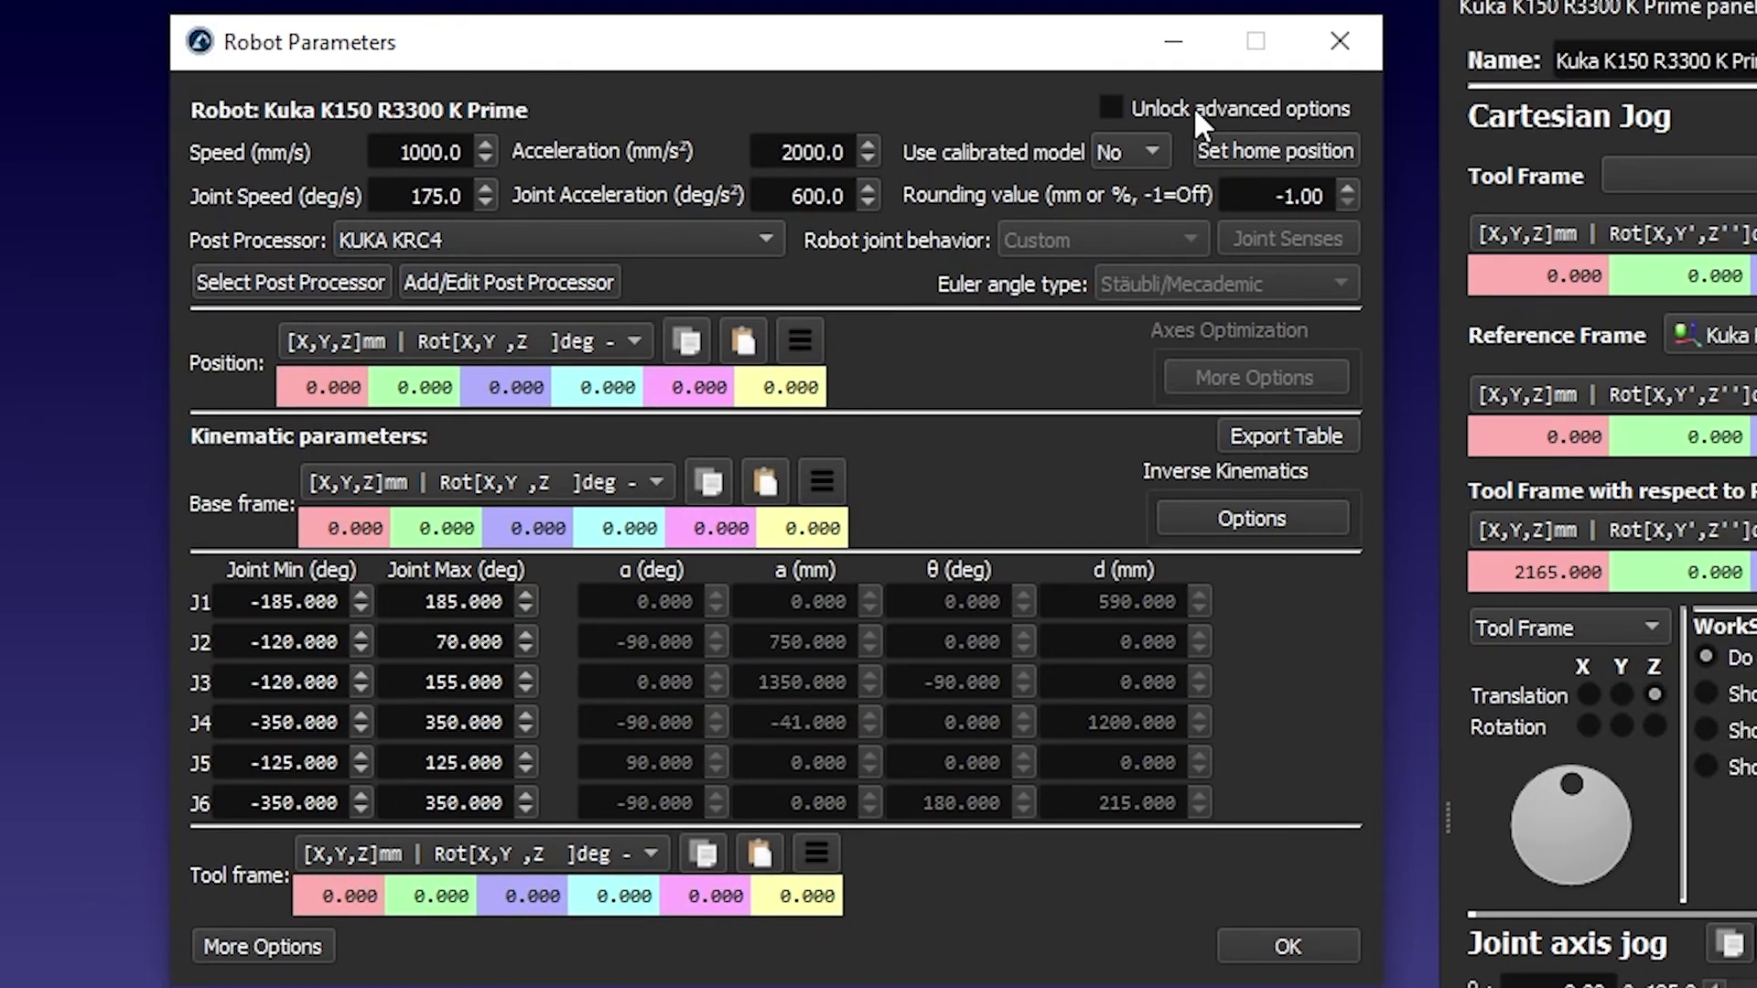
- Unlock the advanced robot options, set the Euler angle type to ABB/KUKA/Nachi, and accept the robot parameters
{"action": "left_click", "coordinate": [1228, 124]}
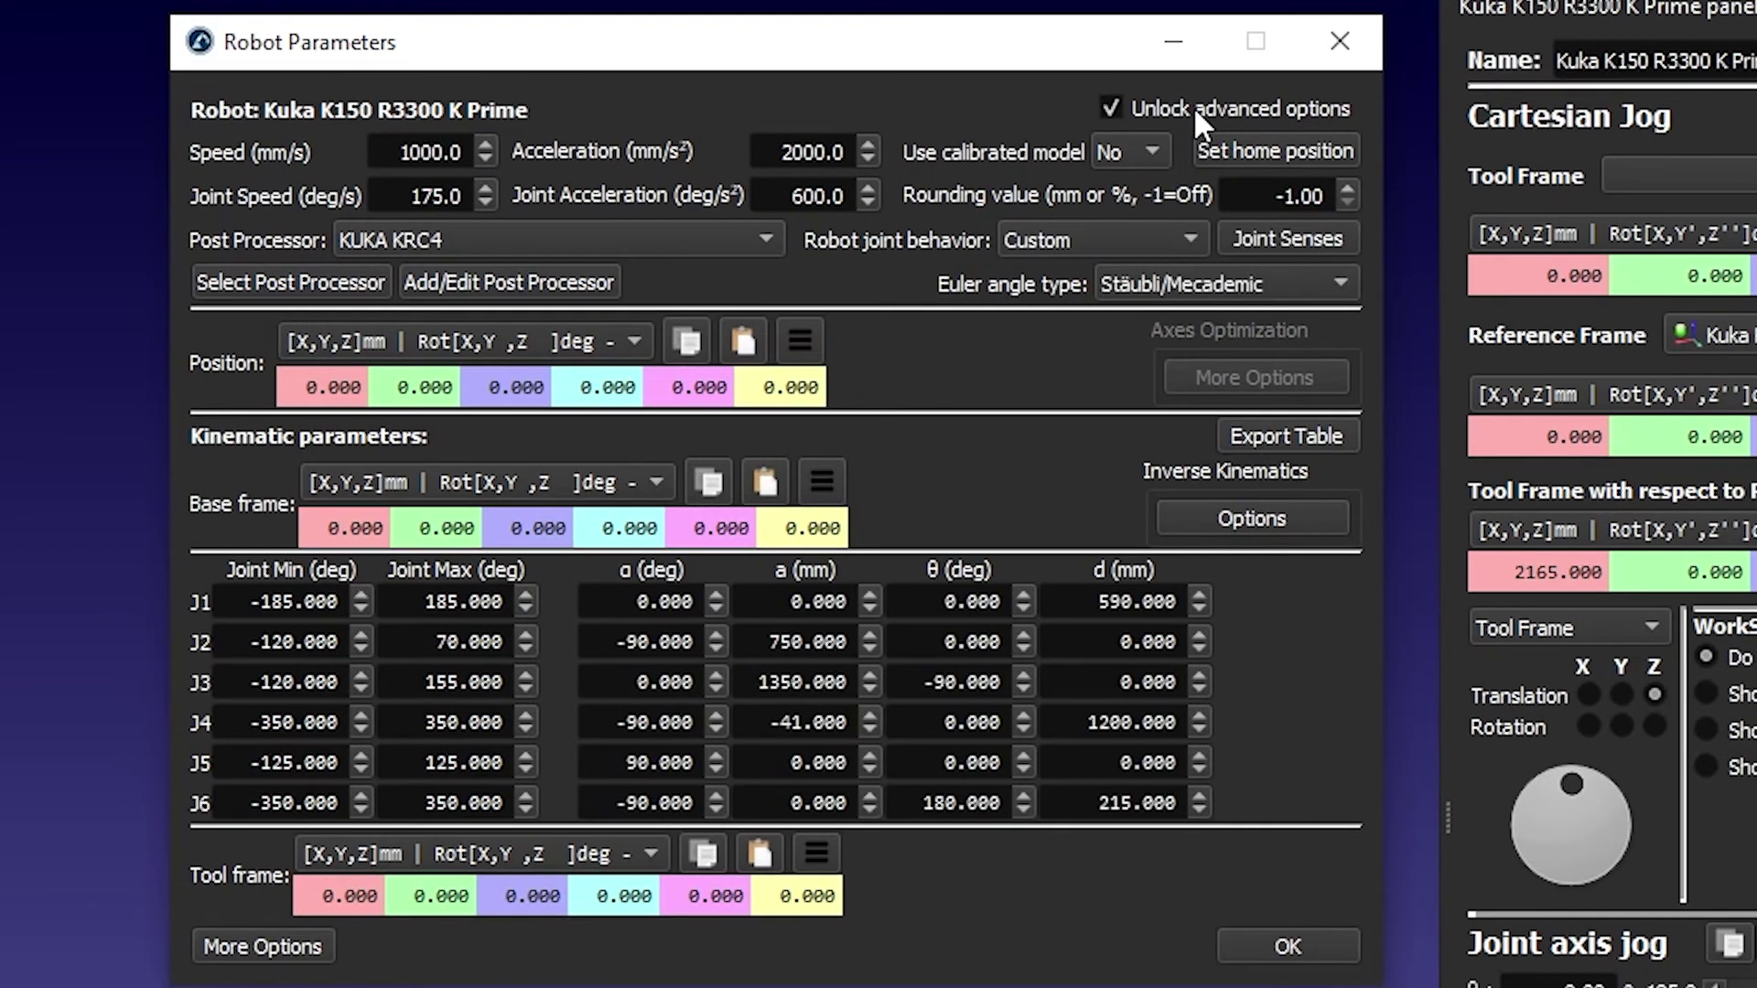
{"action": "left_click", "coordinate": [1221, 278]}
{"action": "left_click", "coordinate": [1221, 278]}
{"action": "left_click", "coordinate": [1220, 278]}
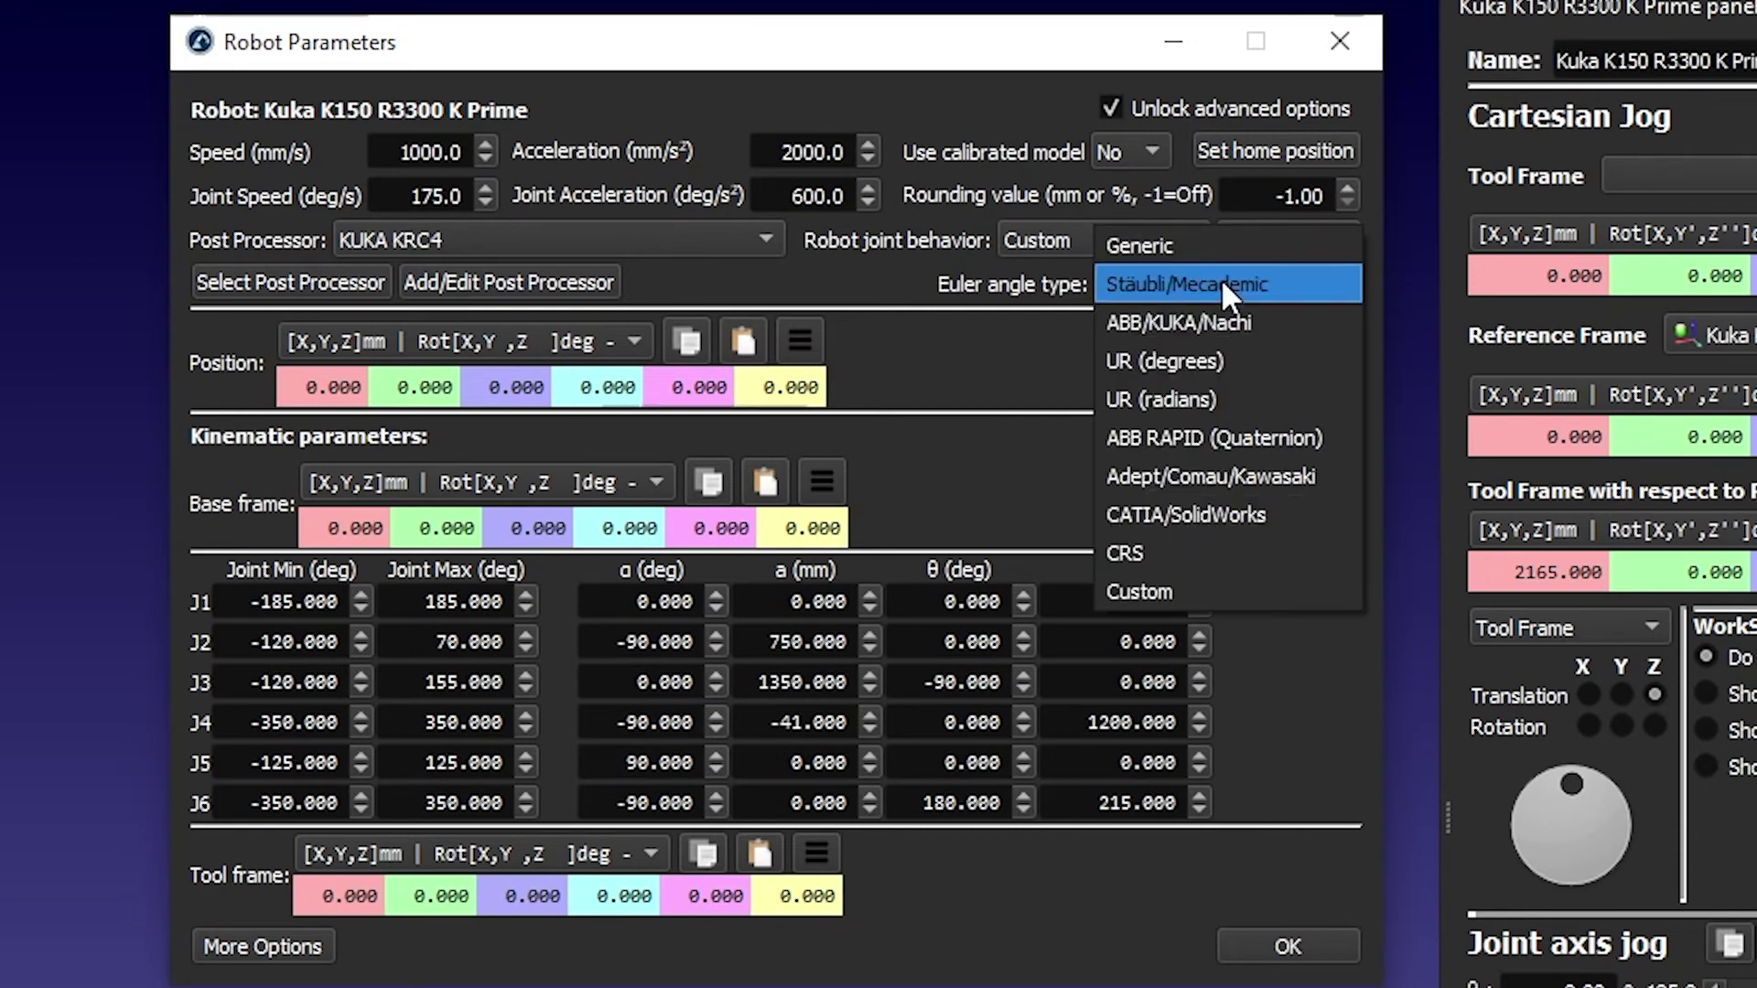
{"action": "left_click", "coordinate": [1217, 322]}
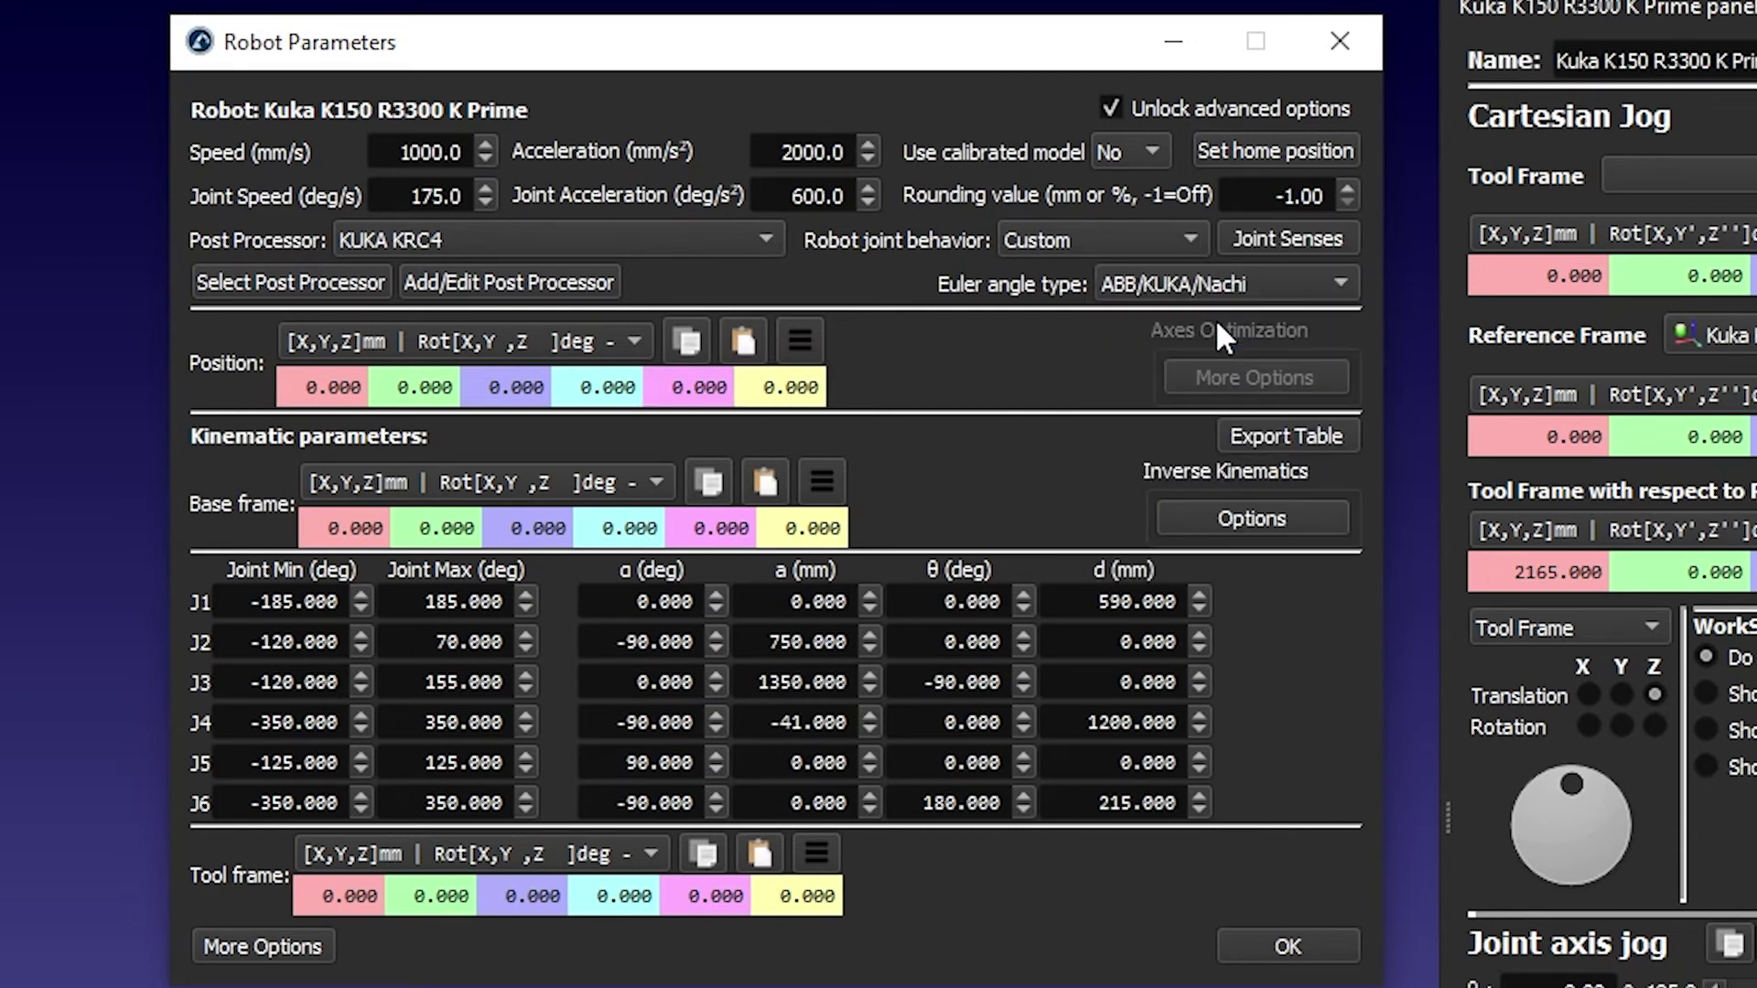
{"action": "left_click", "coordinate": [1162, 291]}
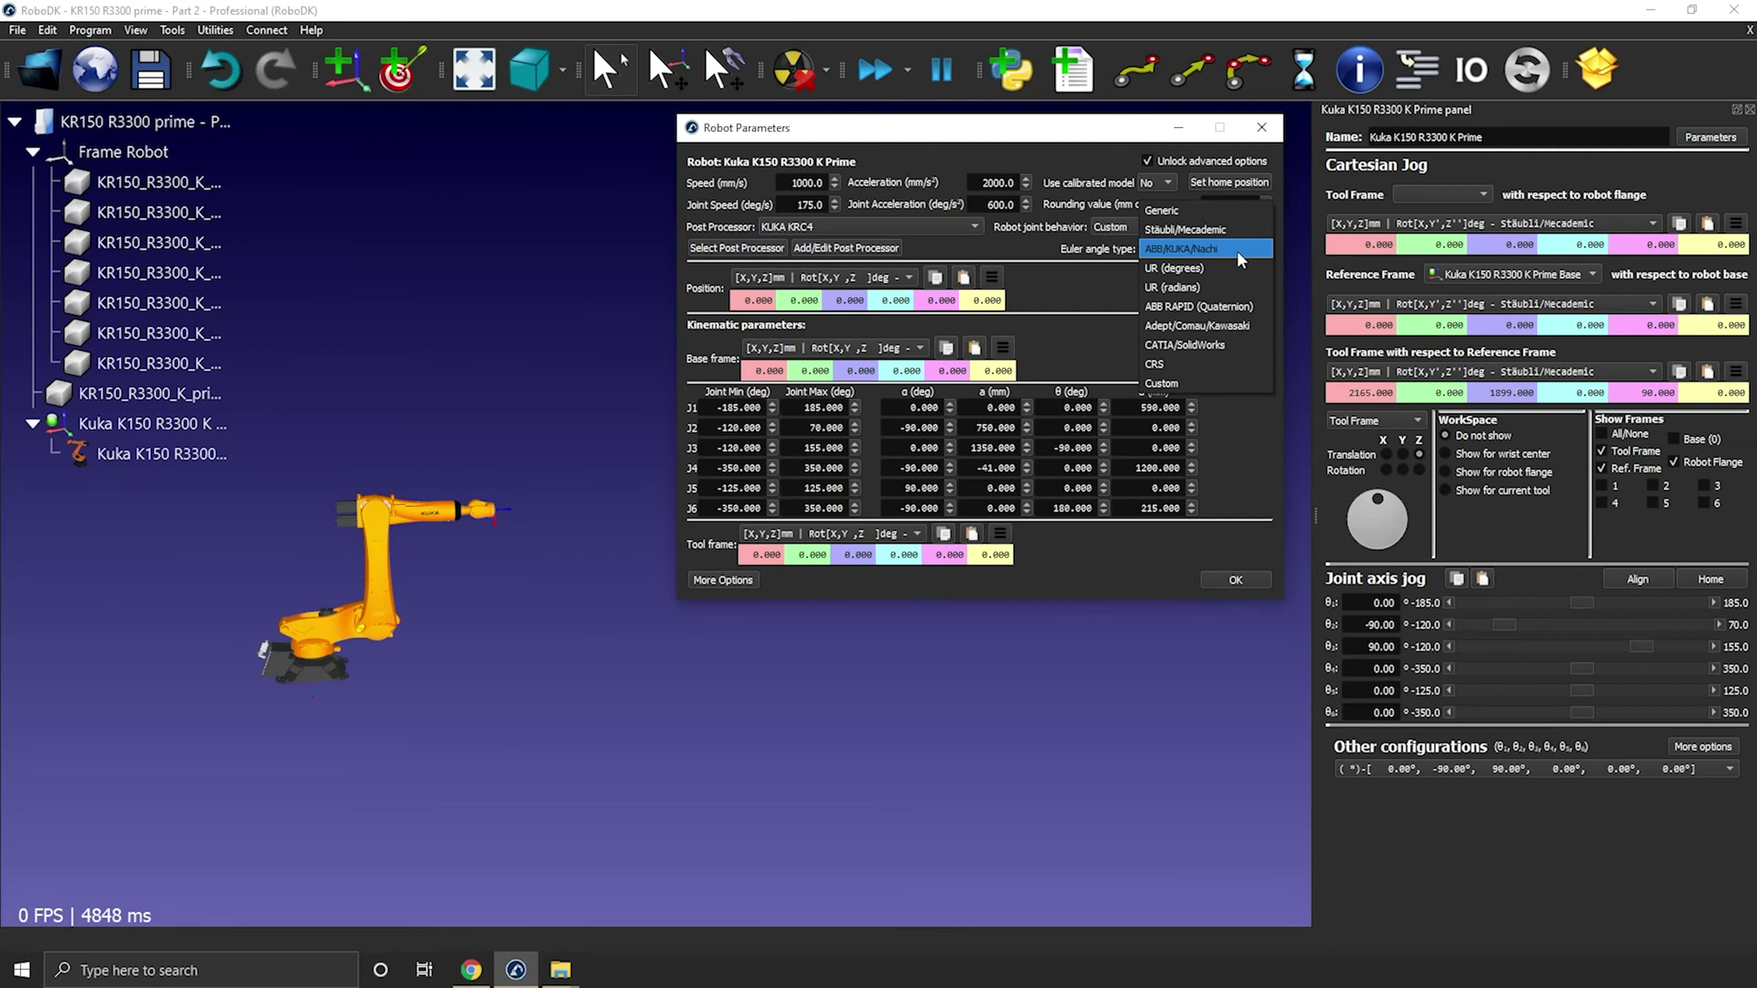
{"action": "left_click", "coordinate": [1292, 287]}
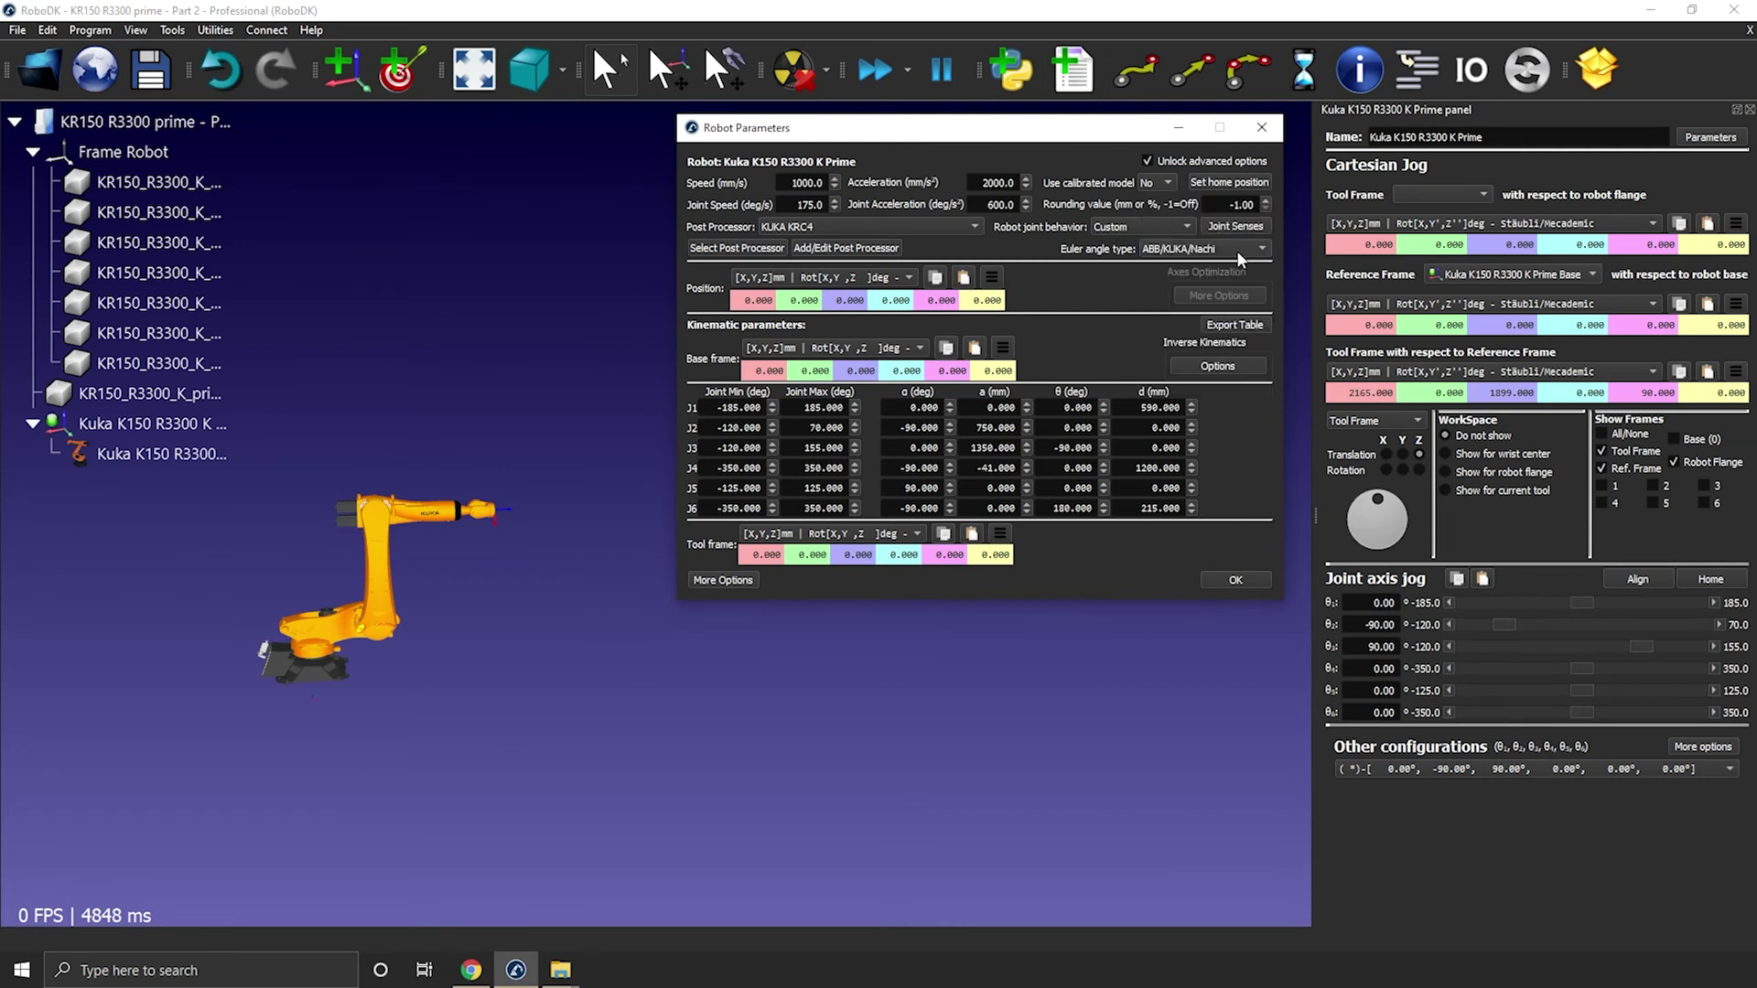
{"action": "left_click", "coordinate": [1229, 584]}
{"action": "middle_click_drag", "start_coordinate": [529, 655], "coordinate": [925, 494]}
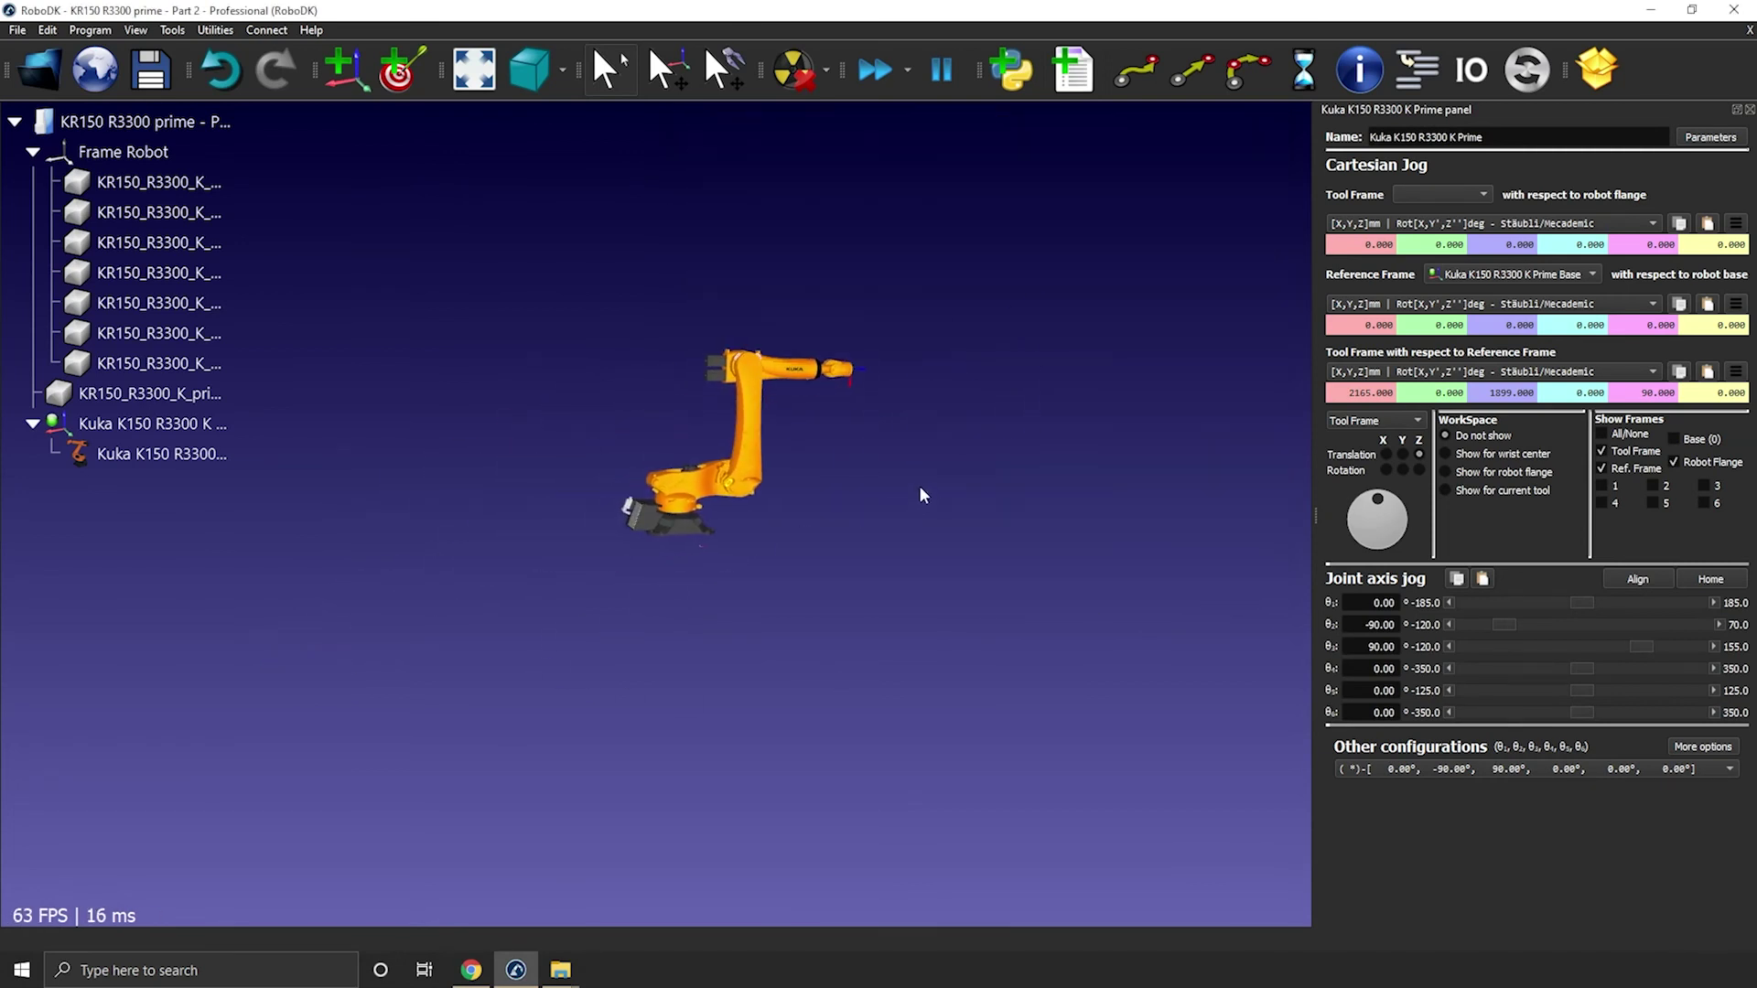
{"action": "scroll", "coordinate": [737, 432], "scroll_direction": "up", "scroll_amount": 2}
{"action": "scroll", "coordinate": [738, 432], "scroll_direction": "up", "scroll_amount": 2}
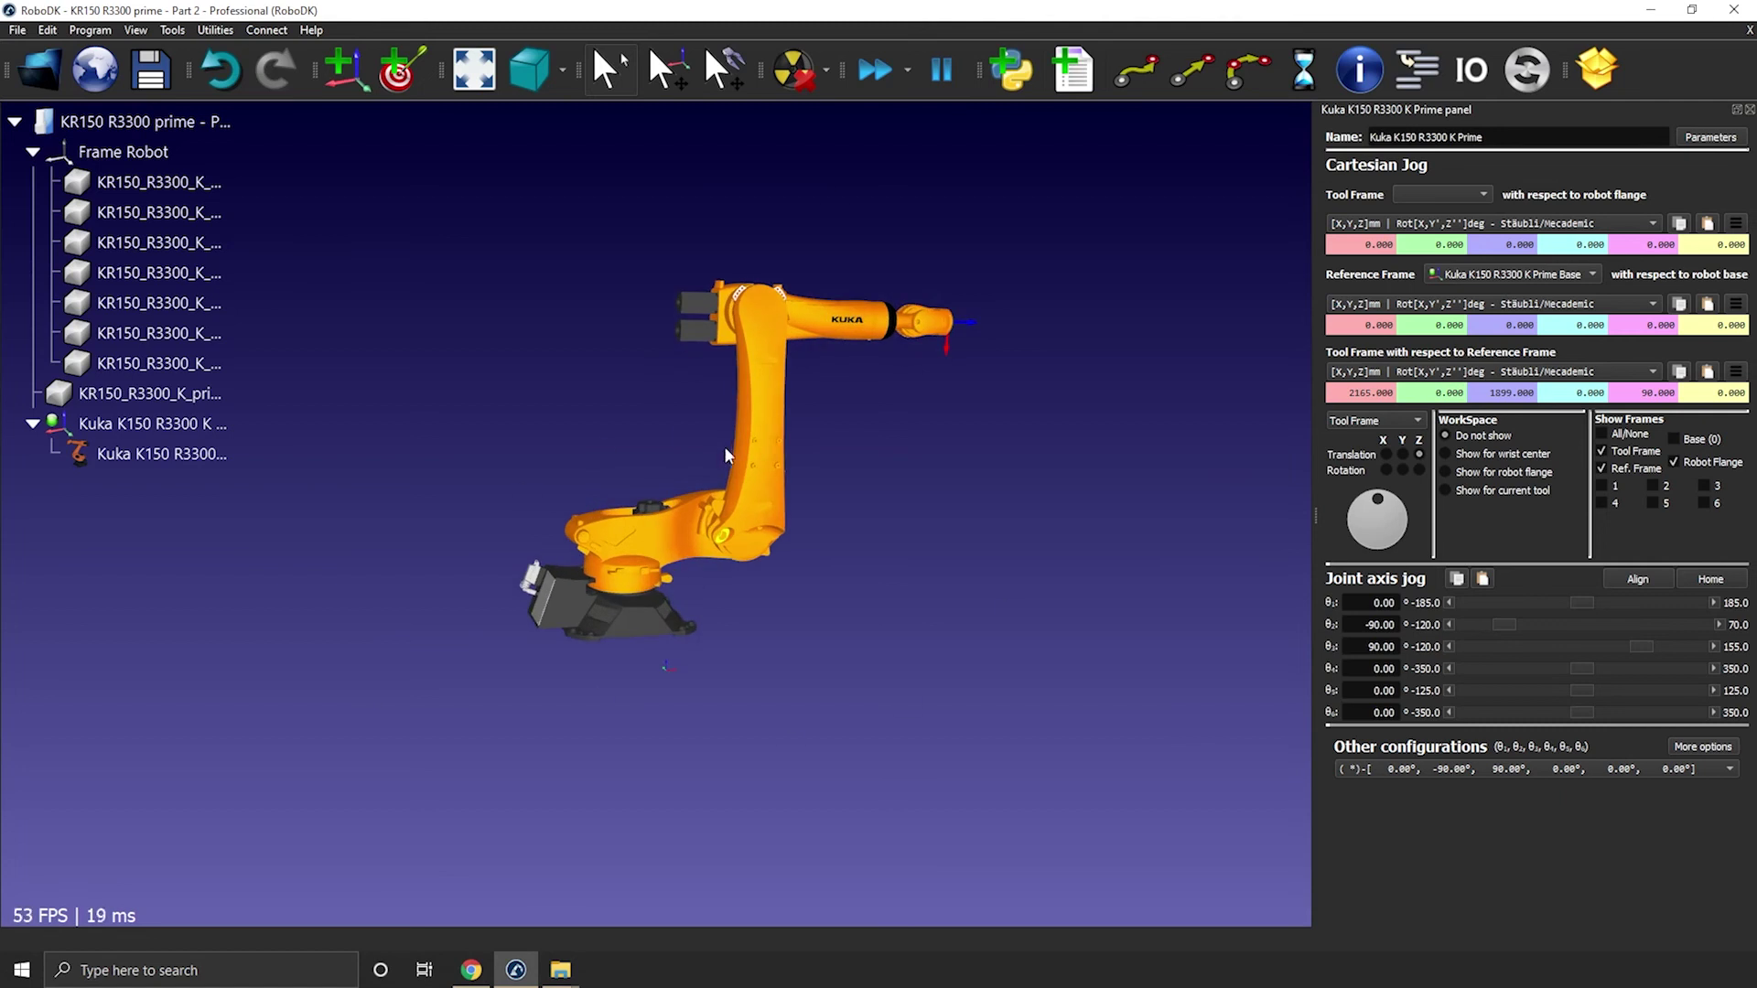
{"action": "scroll", "coordinate": [811, 416], "scroll_direction": "up", "scroll_amount": 1}
{"action": "left_click_drag", "start_coordinate": [811, 417], "coordinate": [787, 430]}
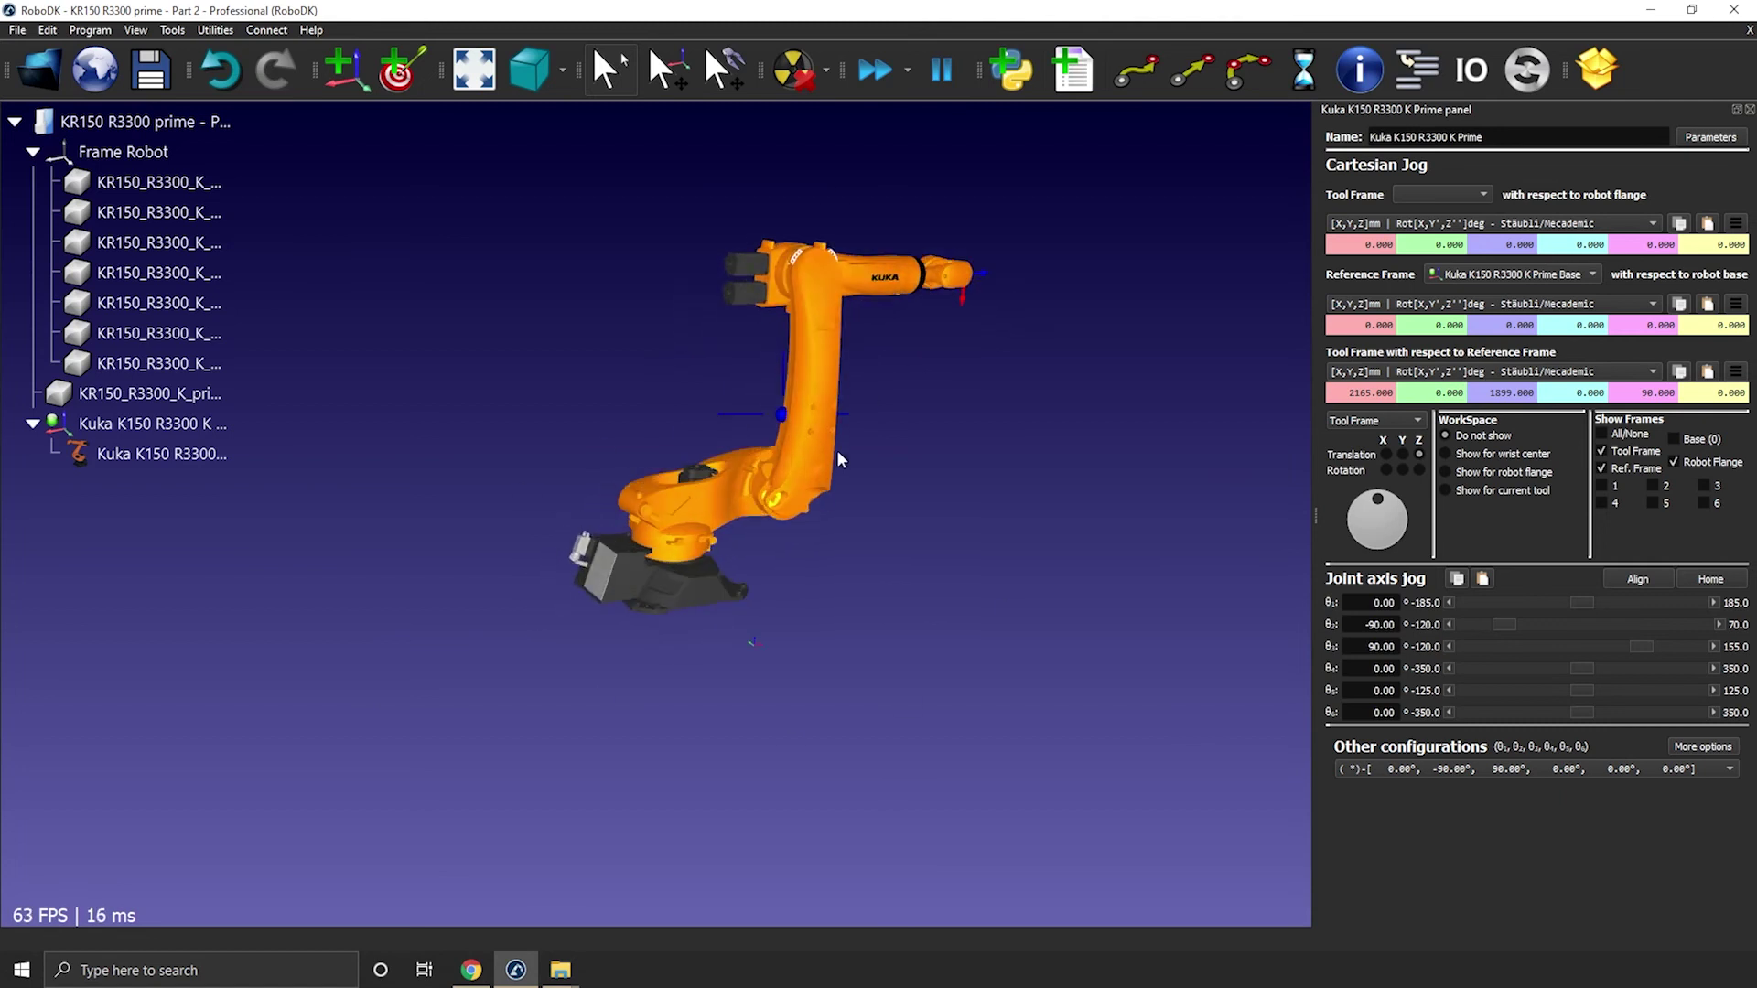
{"action": "left_click", "coordinate": [192, 456]}
{"action": "right_click", "coordinate": [192, 456]}
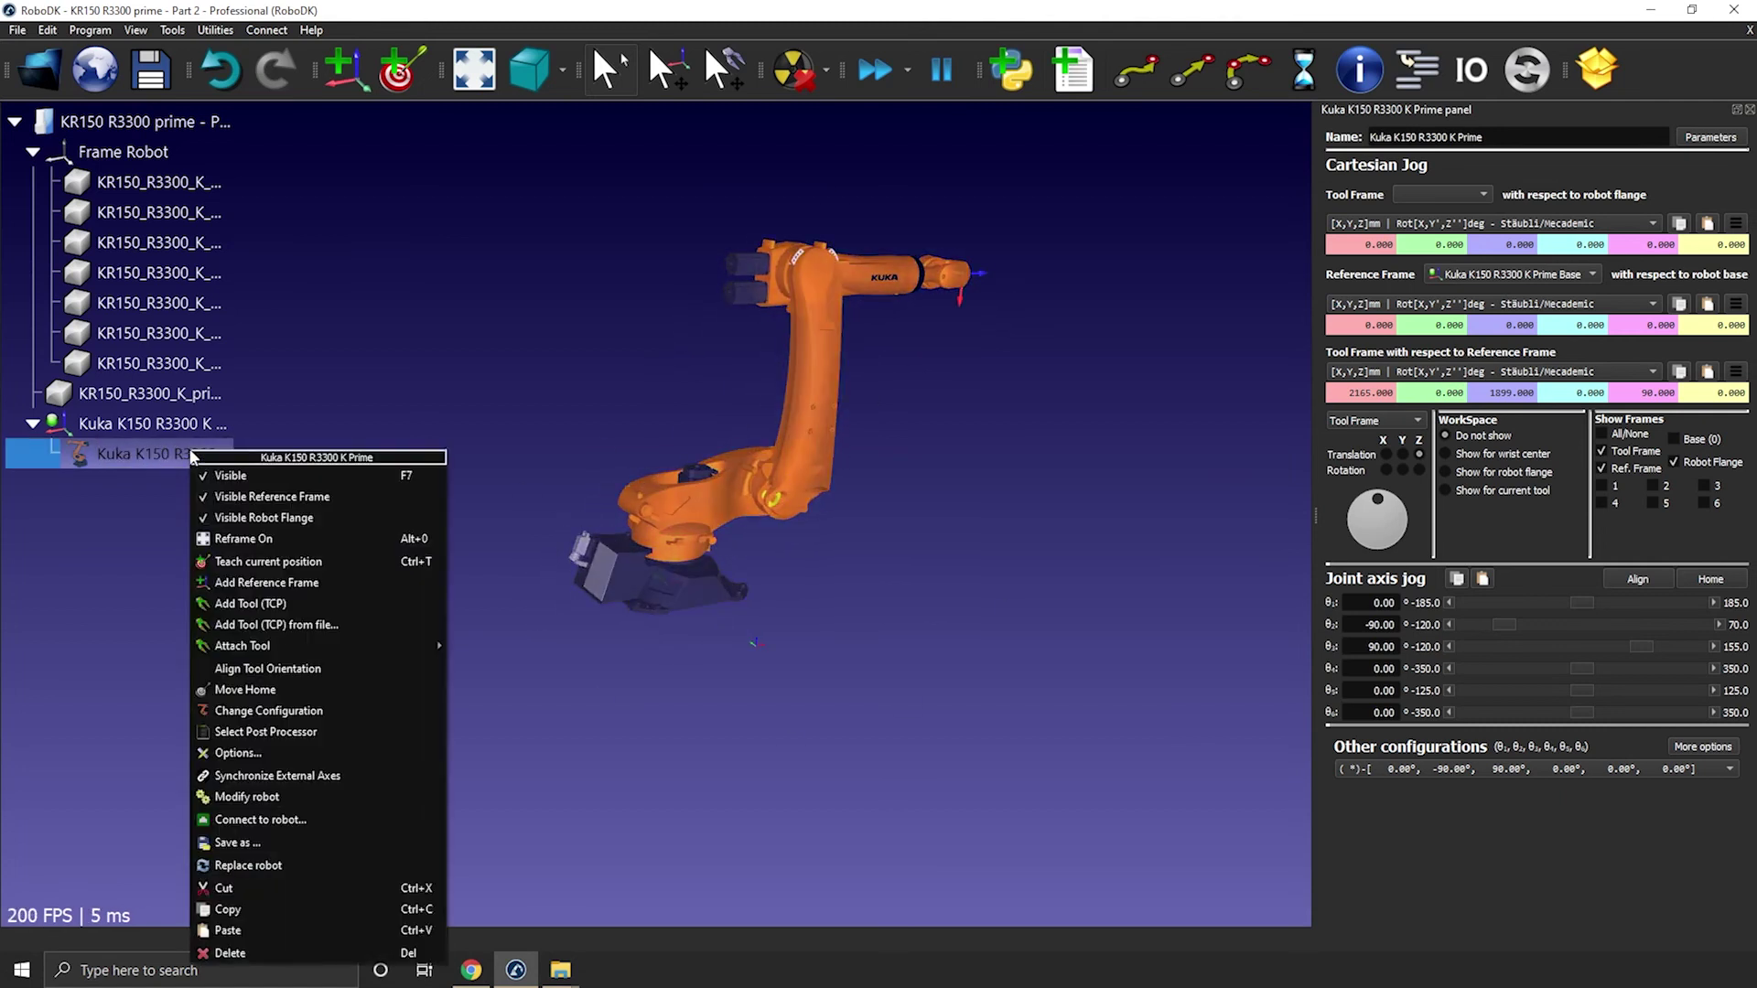
{"action": "left_click", "coordinate": [273, 427]}
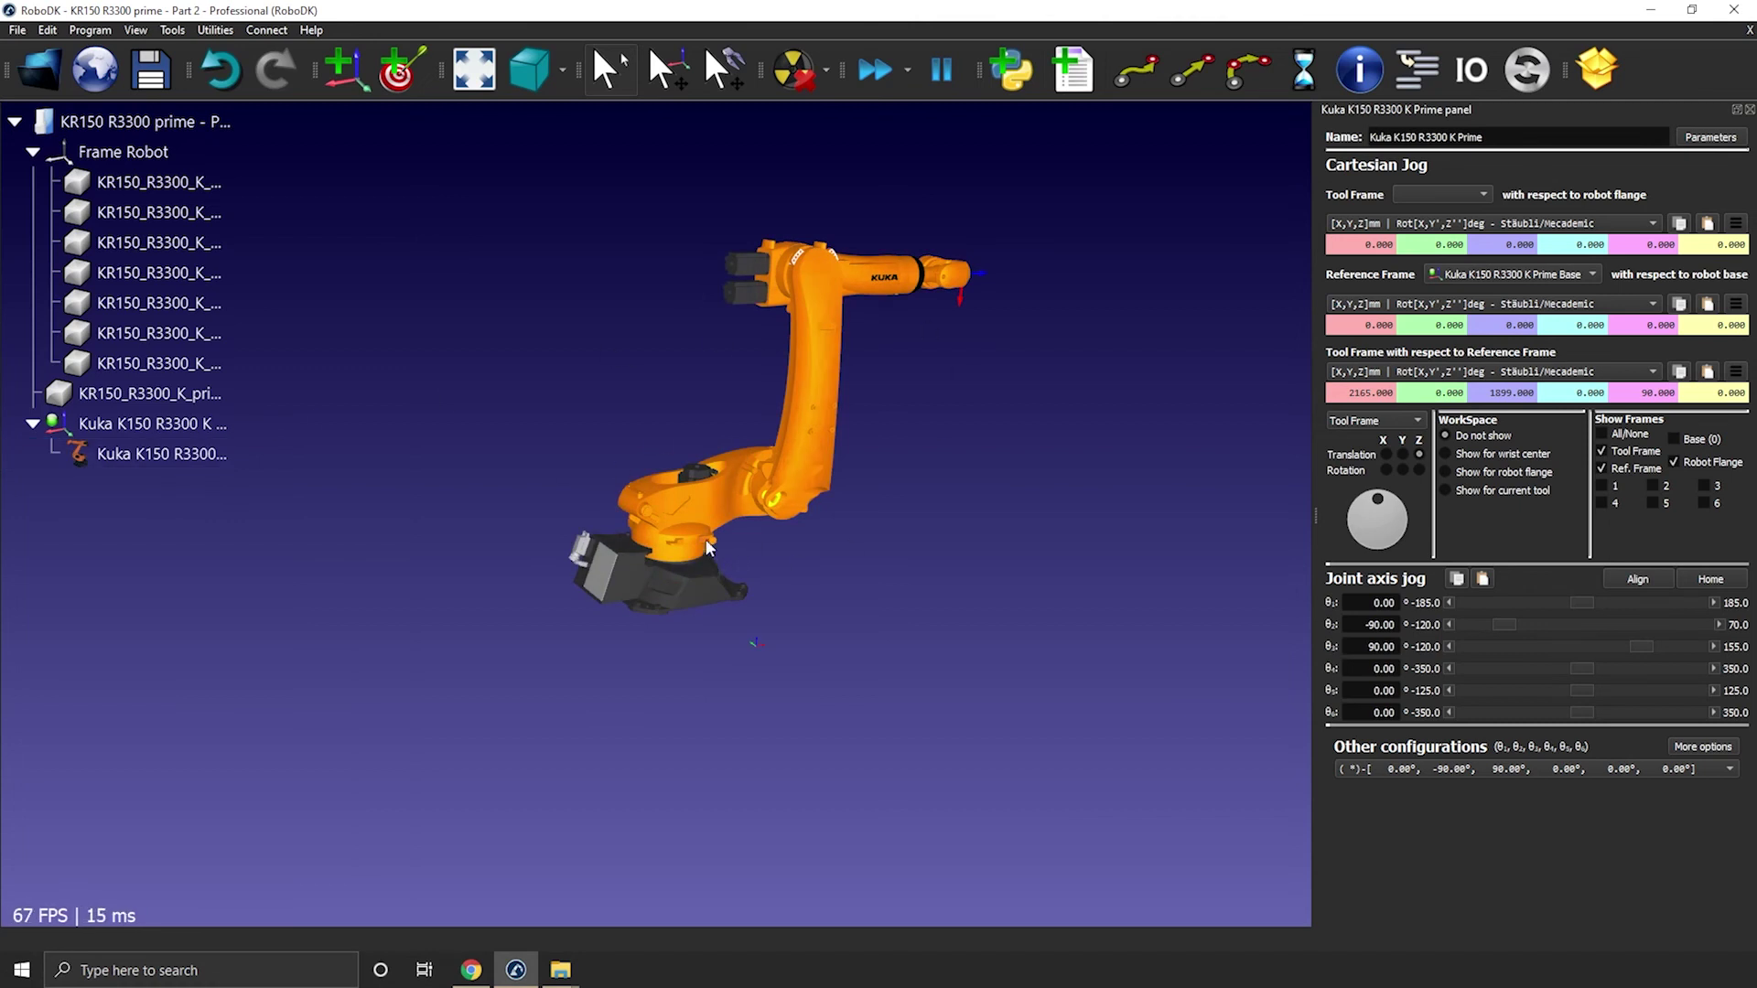
- Save the Kuka K150 R3300 K Prime robot to the Desktop as Kuka-K150-R3300-K-Prime.robot and deselect it
{"action": "right_click", "coordinate": [212, 457]}
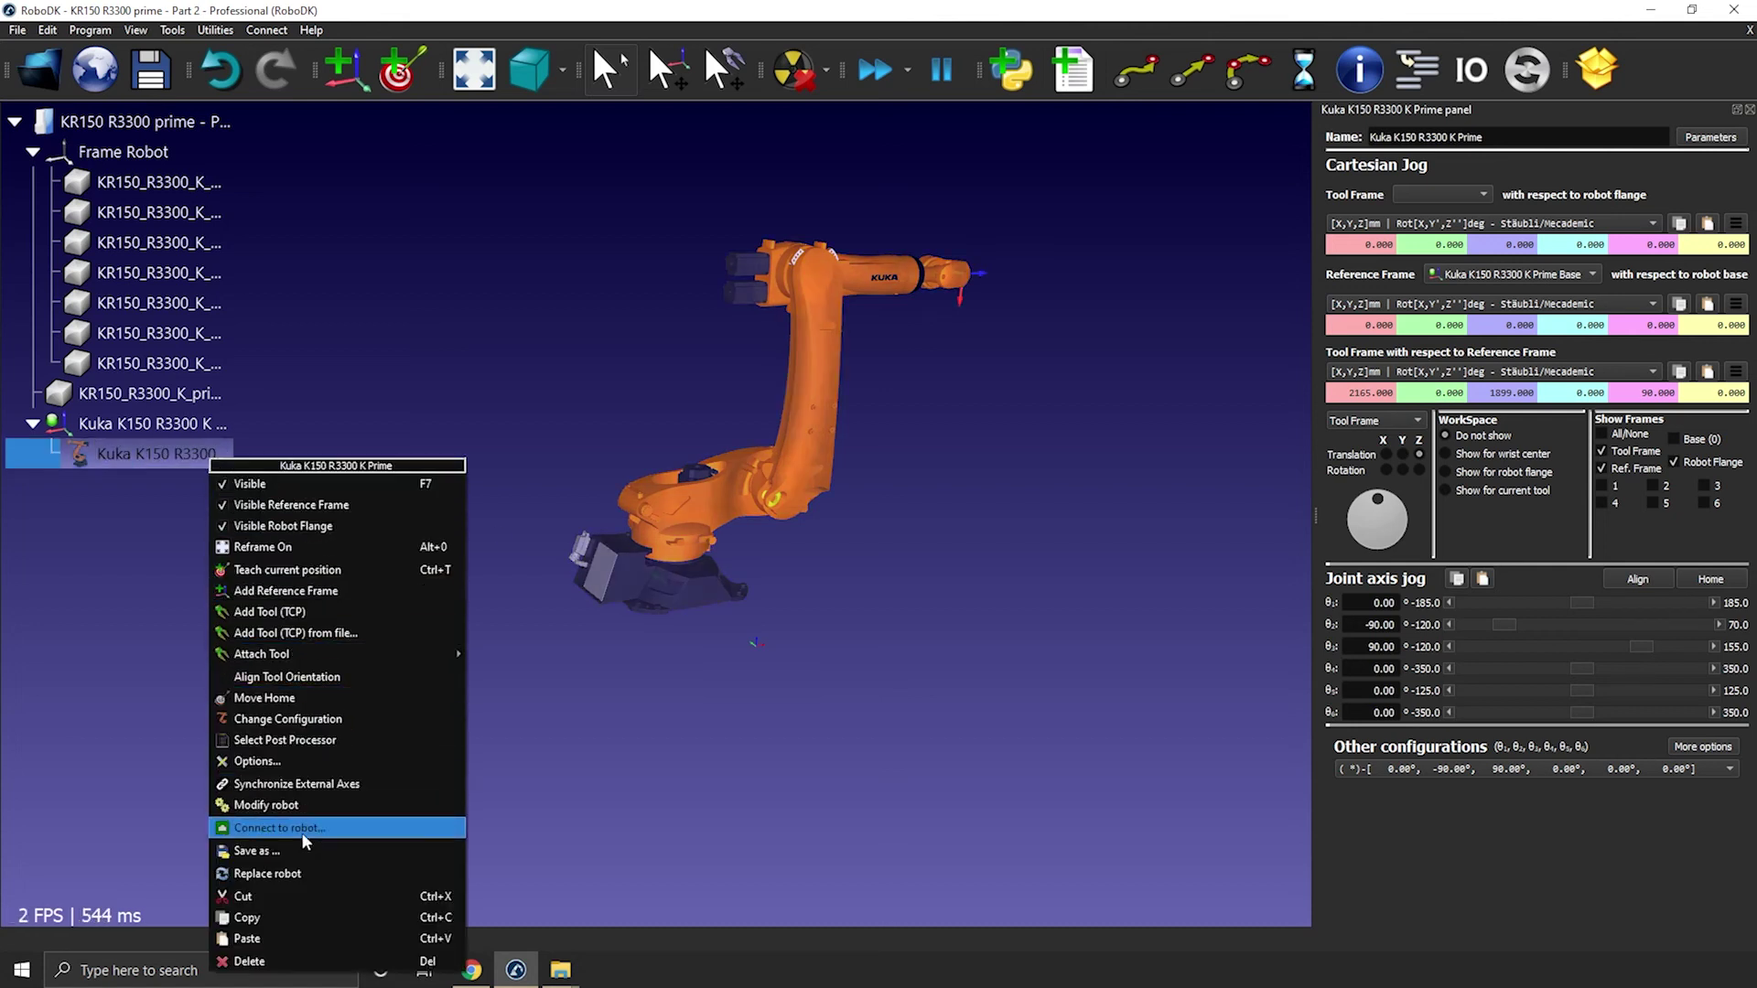
{"action": "left_click", "coordinate": [283, 850]}
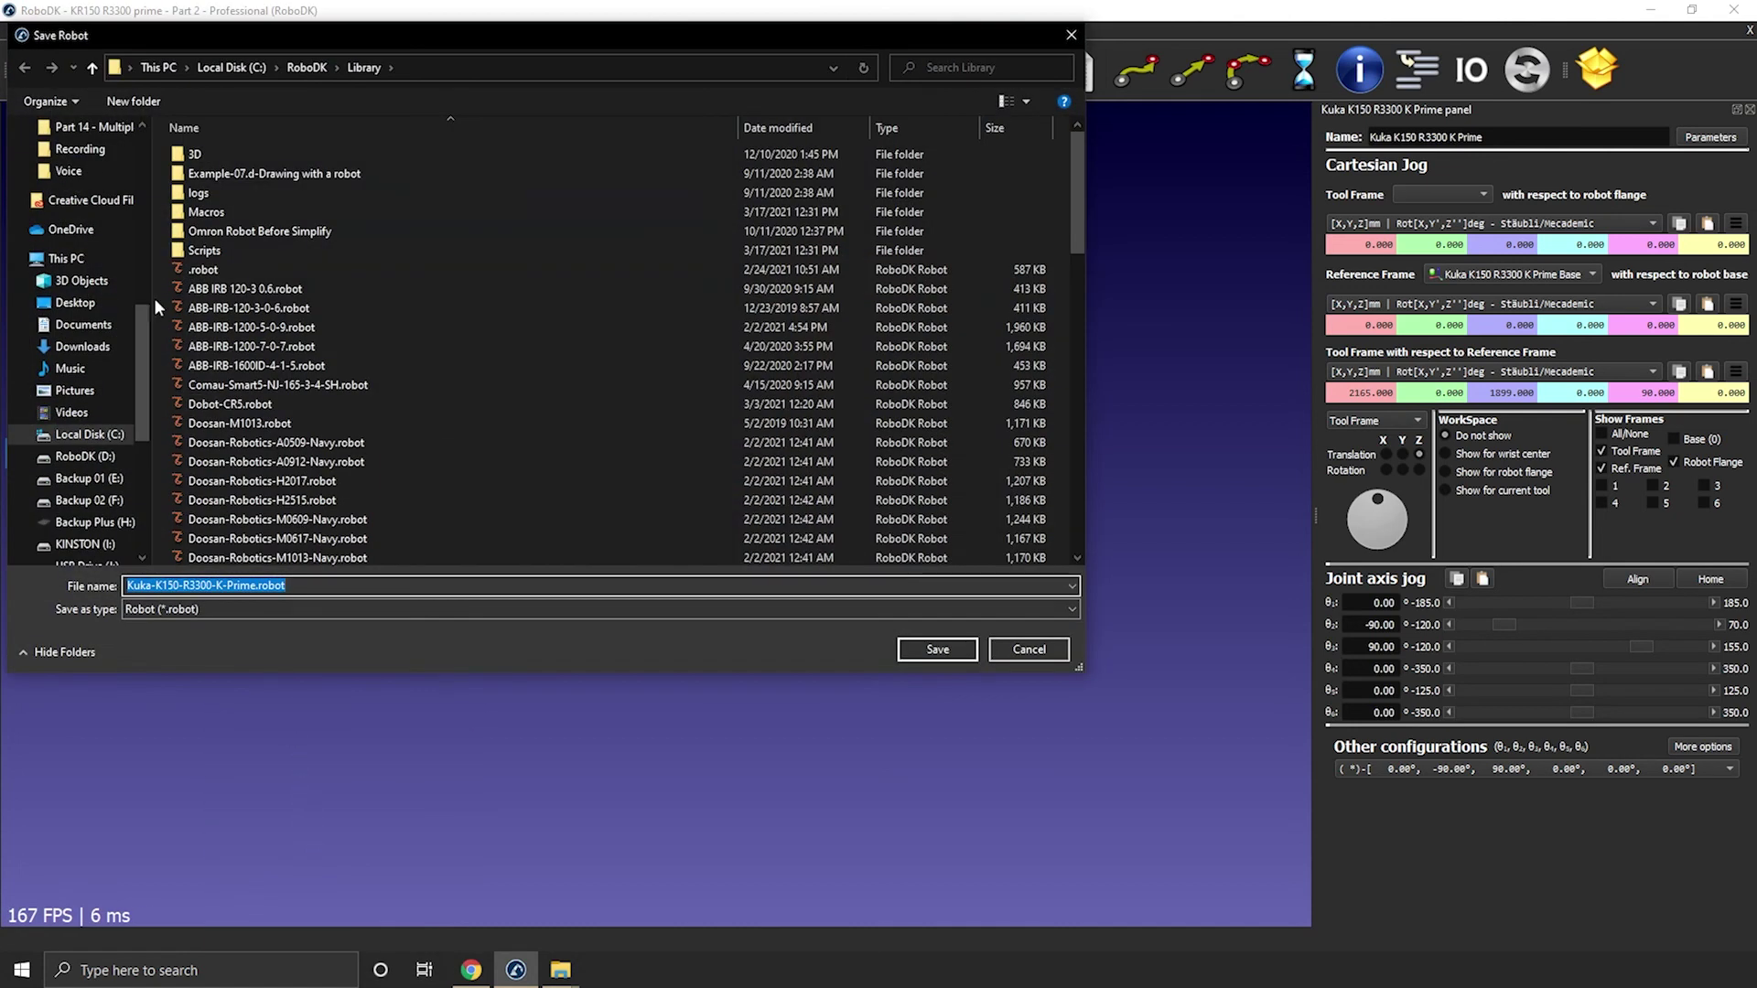
{"action": "left_click", "coordinate": [87, 303]}
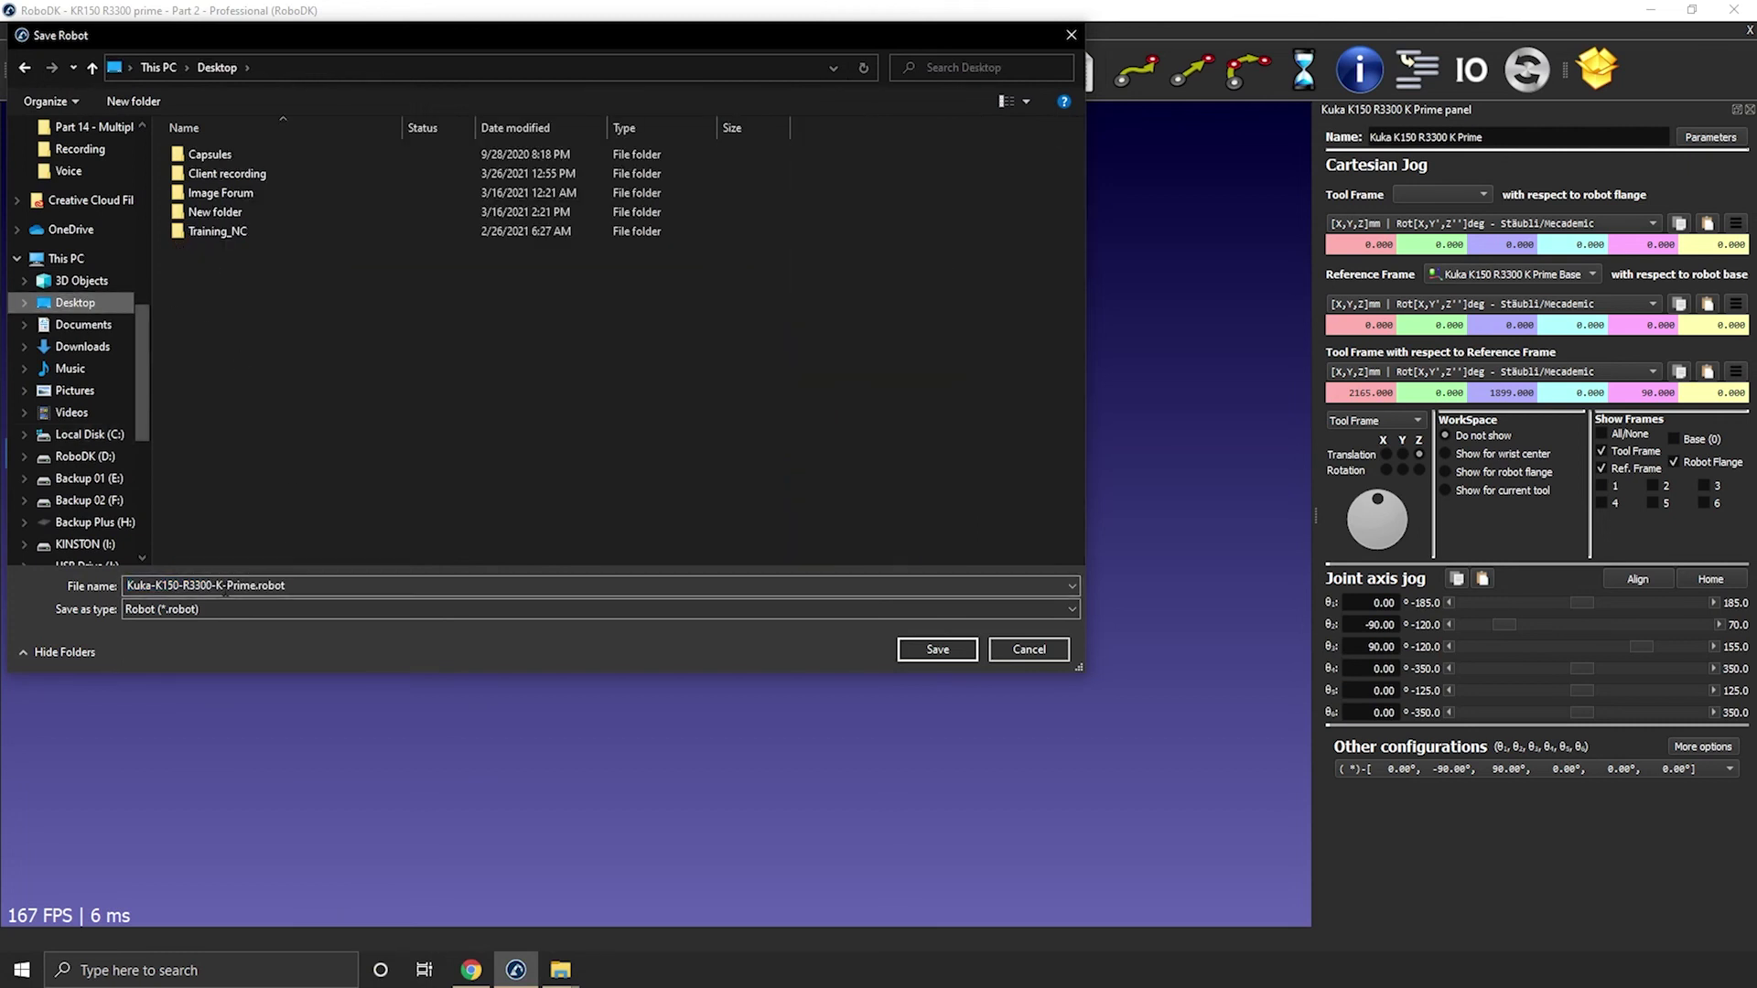
{"action": "left_click", "coordinate": [938, 652]}
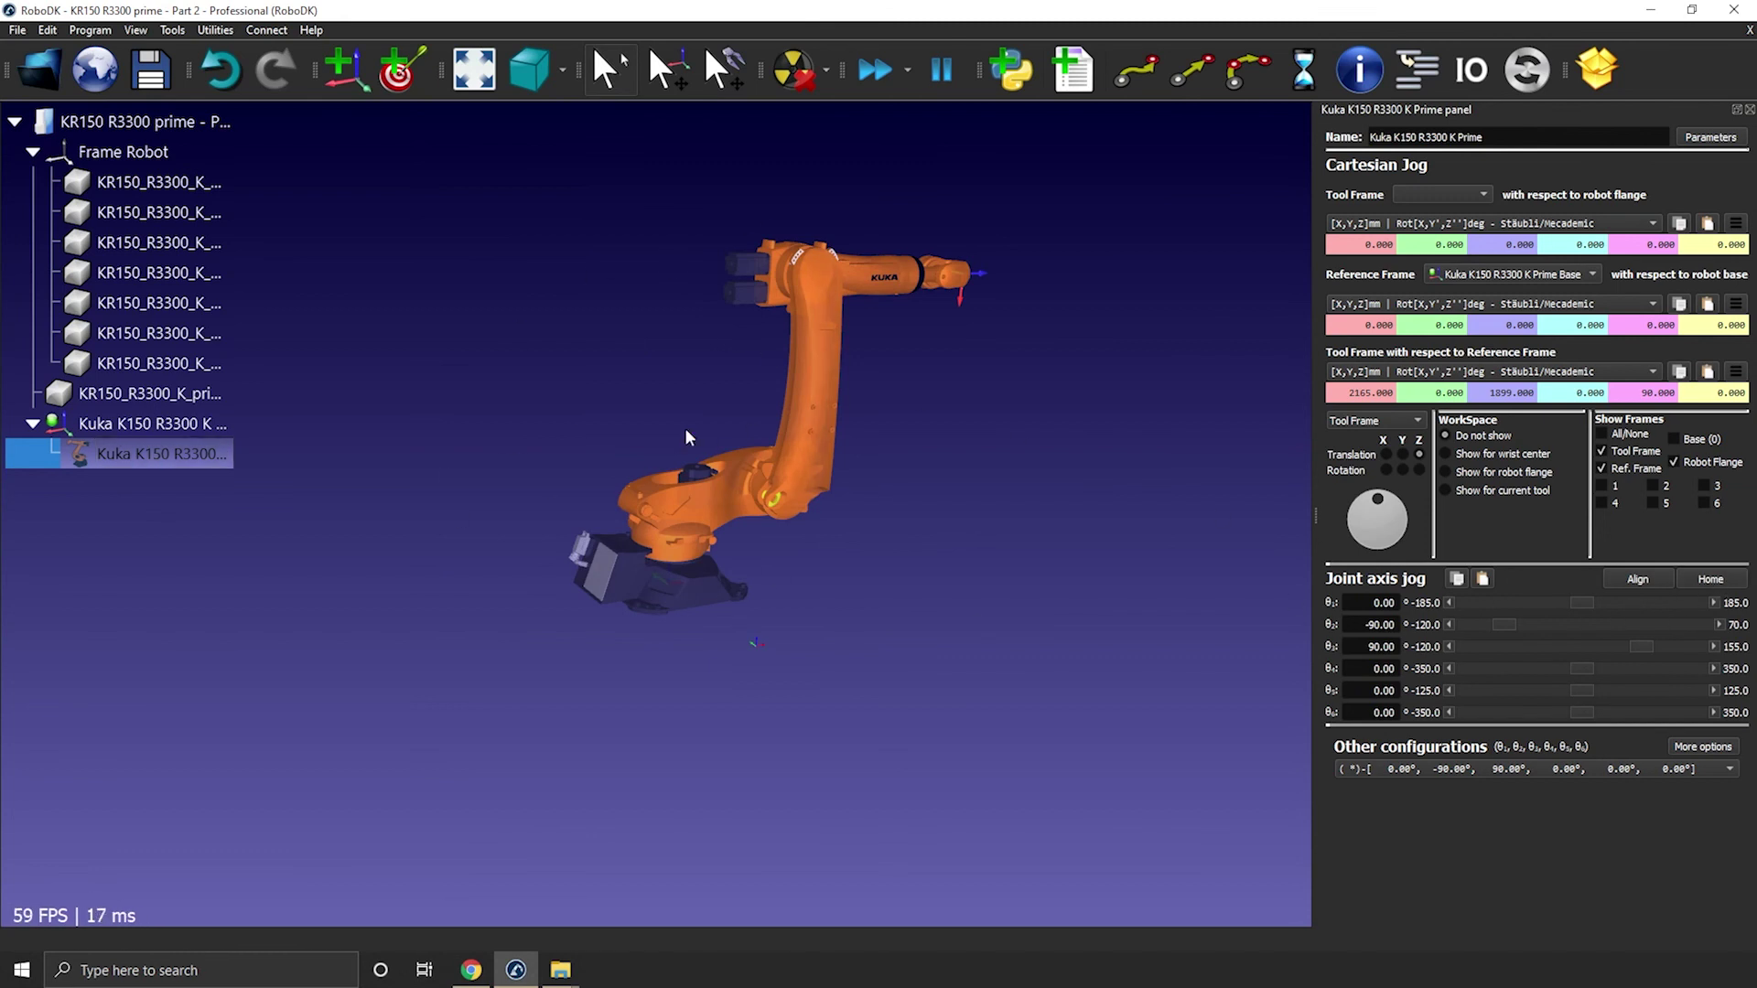
{"action": "left_click", "coordinate": [645, 395]}
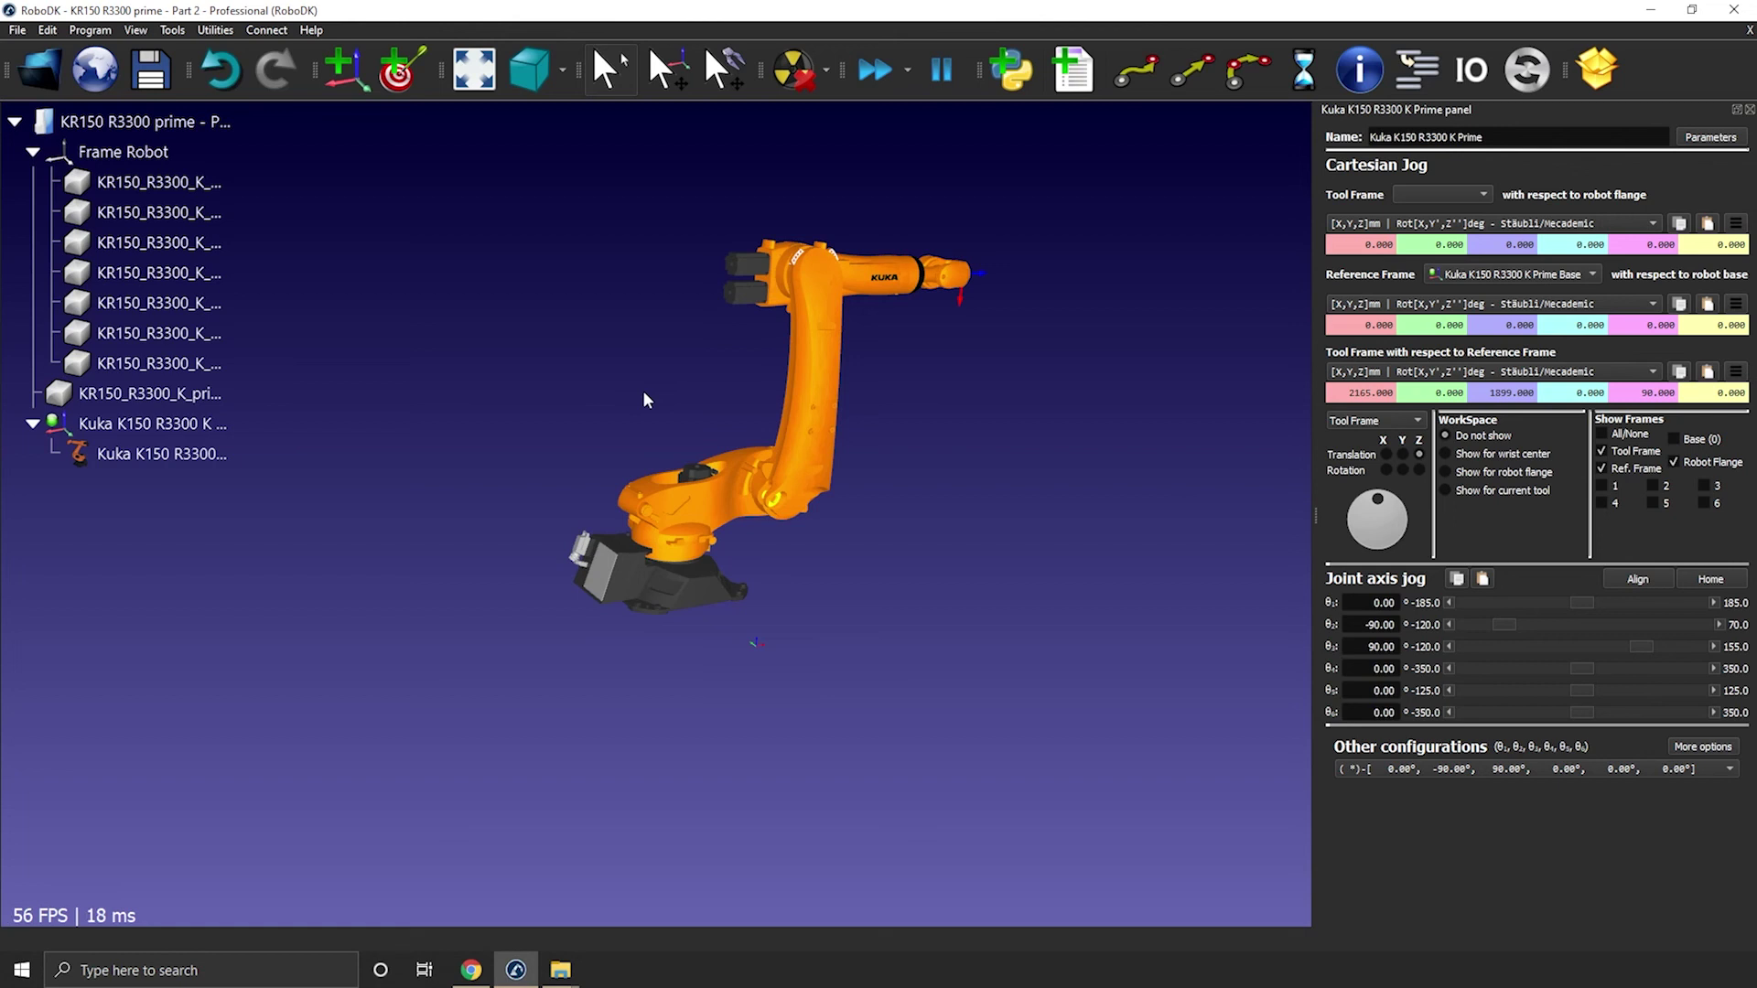